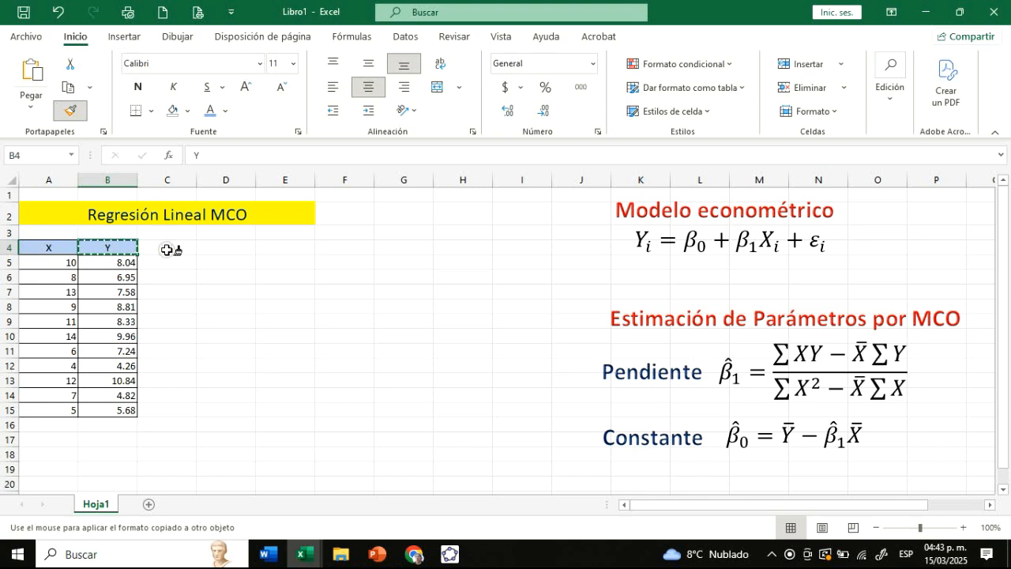
Copy the Y header's formatting to the XY header in C4 and enter the formula =A5*B5 in C5
{"action": "left_click", "coordinate": [175, 248]}
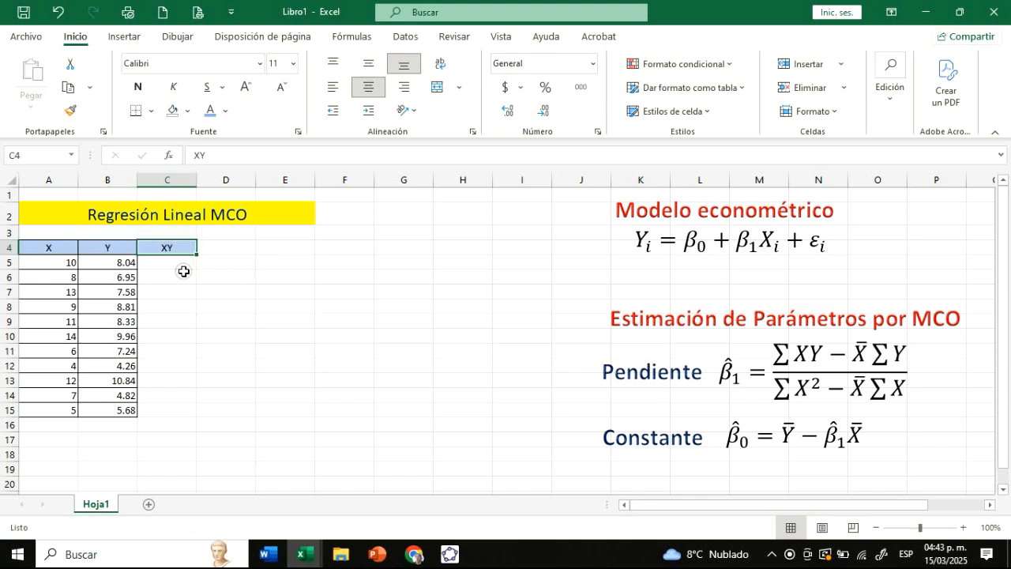
{"action": "left_click", "coordinate": [165, 265]}
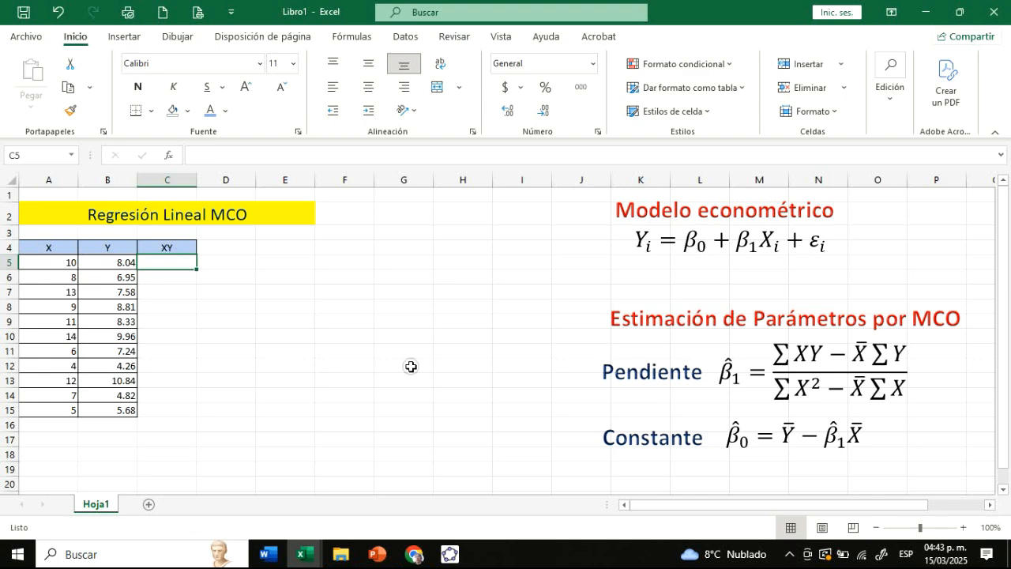
{"action": "type", "text": "="}
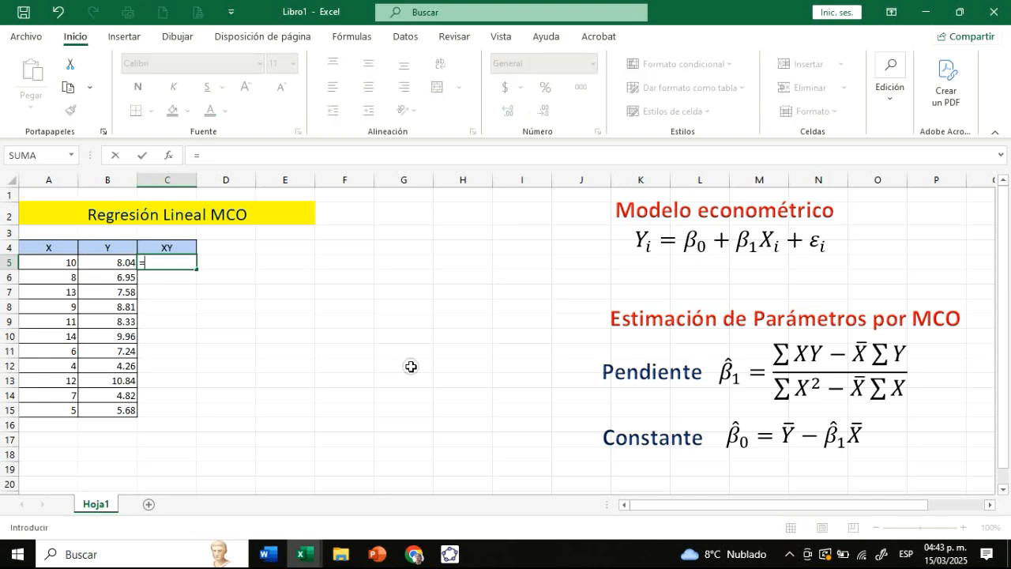
{"action": "left_click", "coordinate": [53, 262]}
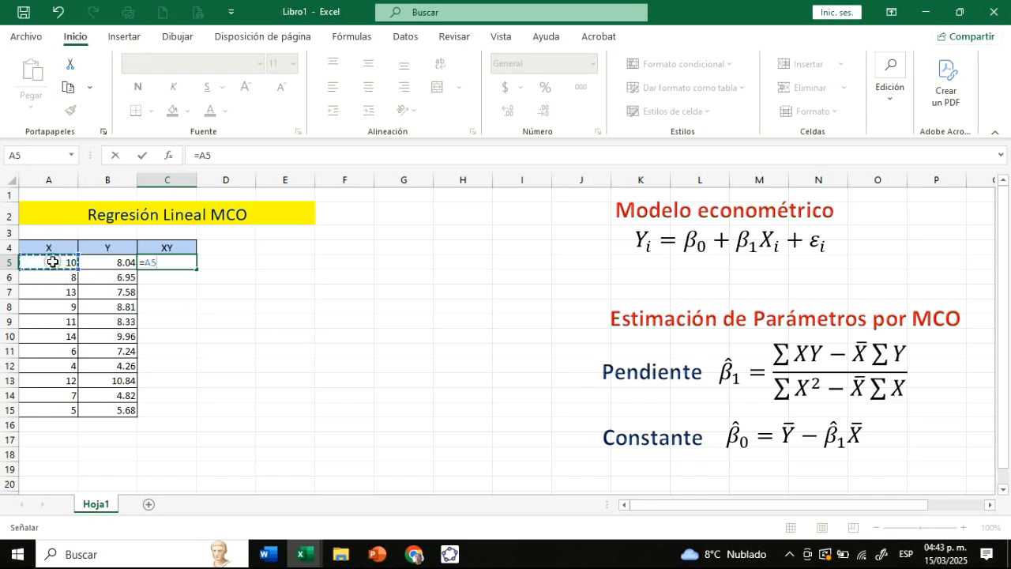
{"action": "type", "text": "*"}
{"action": "left_click", "coordinate": [103, 264]}
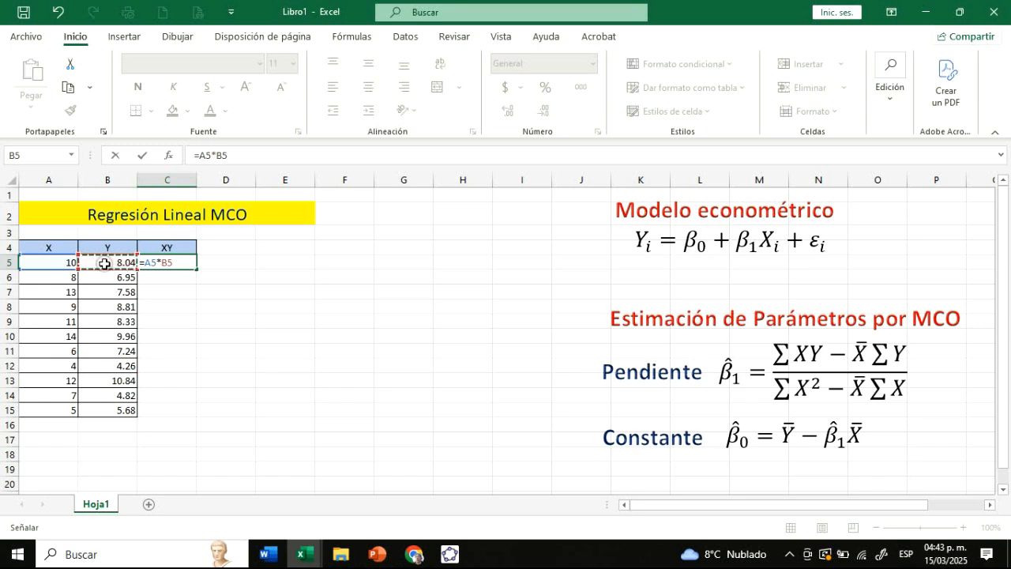
{"action": "key", "text": "Return"}
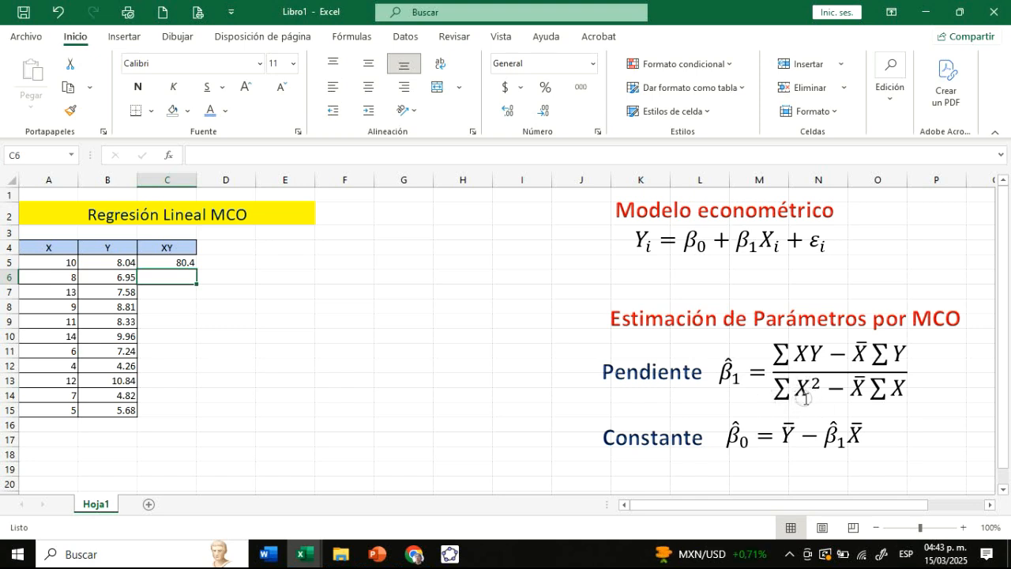
Add the header X^2 in D4 and give it the same formatting as the XY header
{"action": "left_click", "coordinate": [229, 251]}
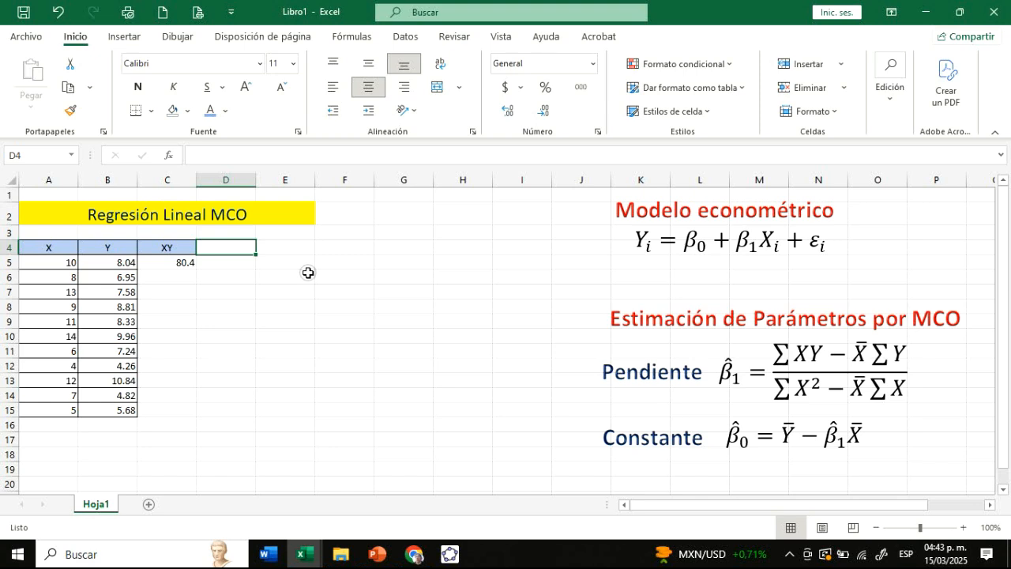
{"action": "left_click", "coordinate": [798, 387]}
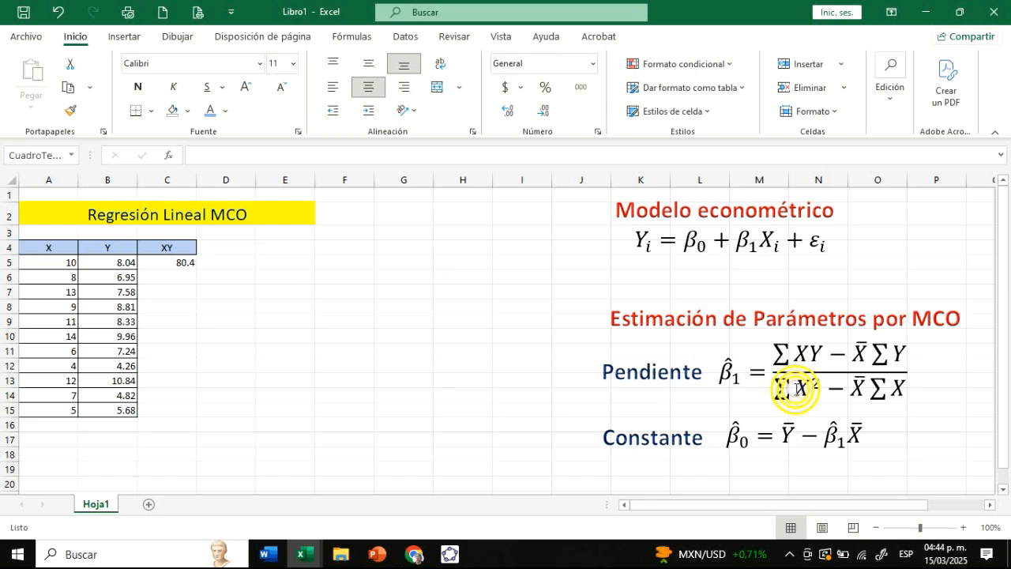
{"action": "left_click_drag", "start_coordinate": [801, 388], "coordinate": [819, 387]}
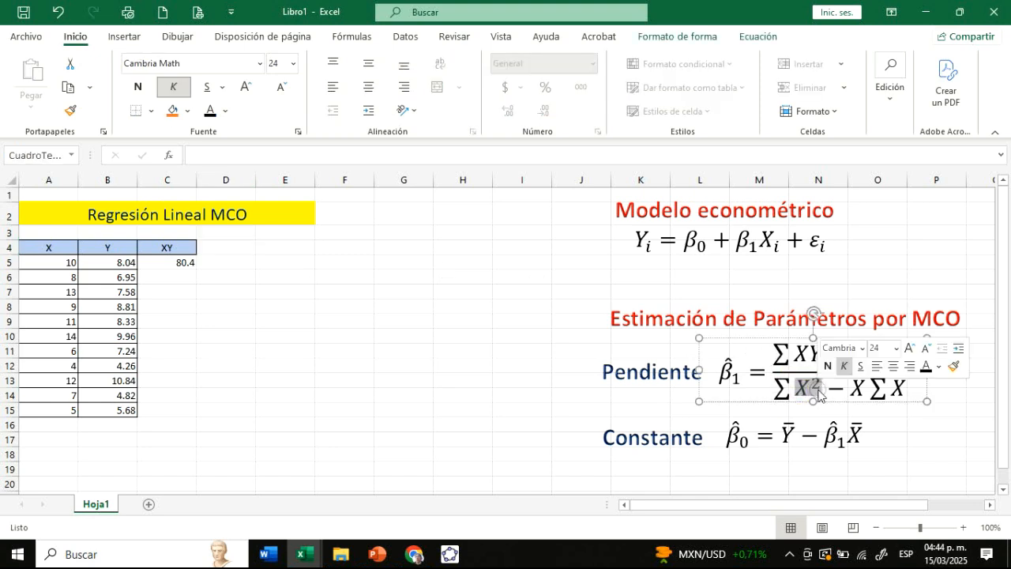
{"action": "left_click", "coordinate": [302, 383]}
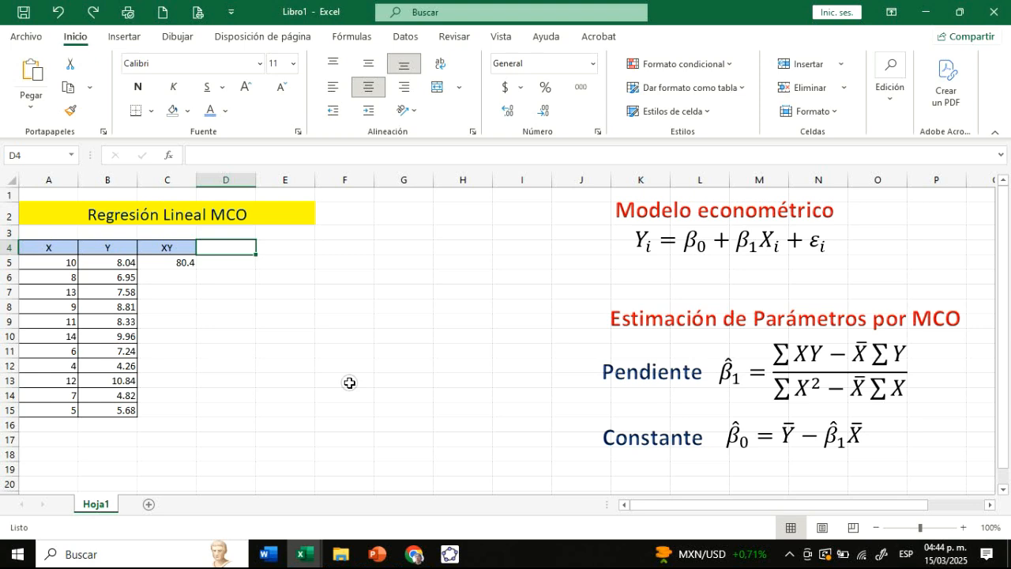
{"action": "type", "text": "X^2"}
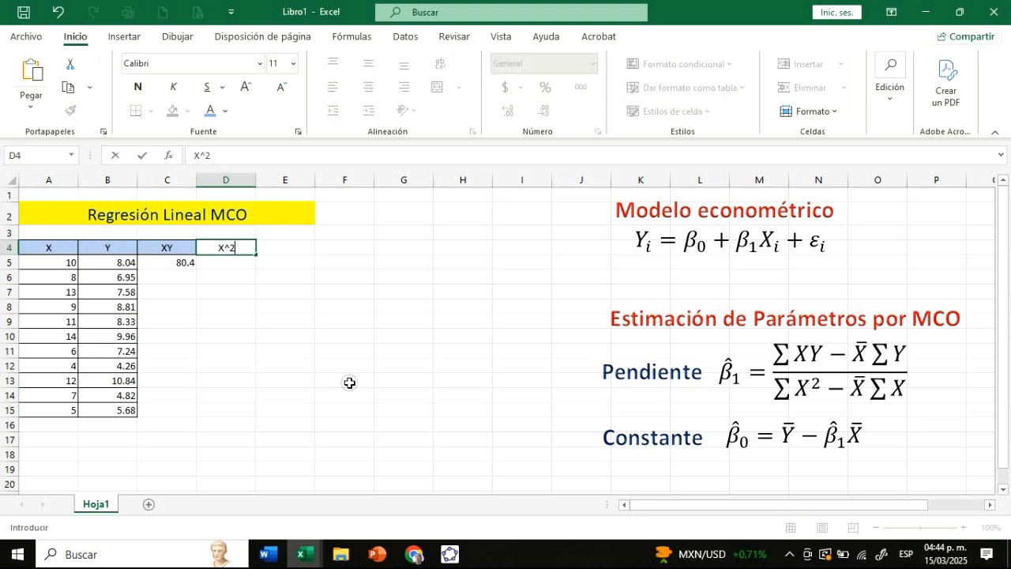
{"action": "key", "text": "Return"}
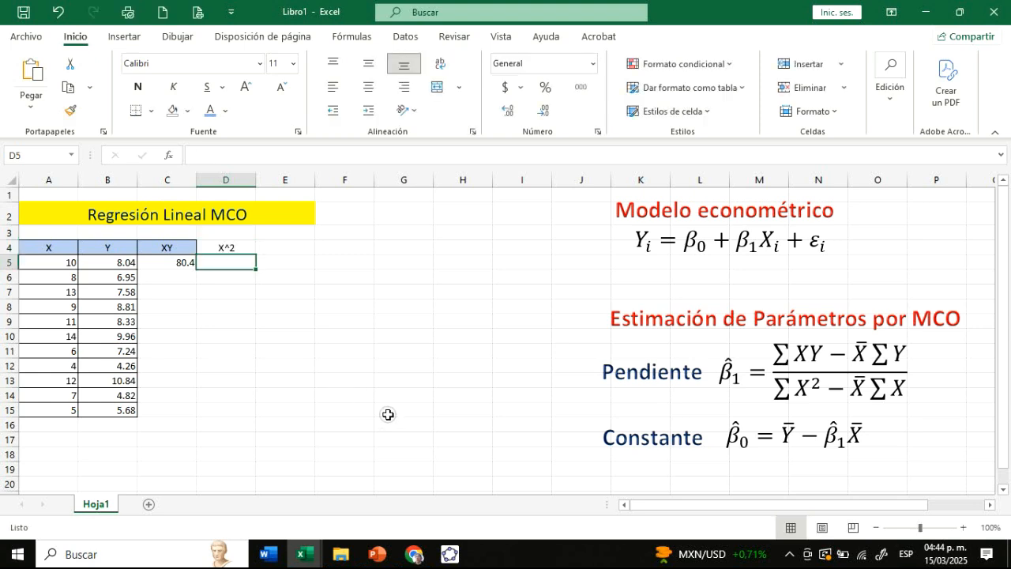
{"action": "left_click", "coordinate": [174, 250]}
{"action": "left_click", "coordinate": [70, 111]}
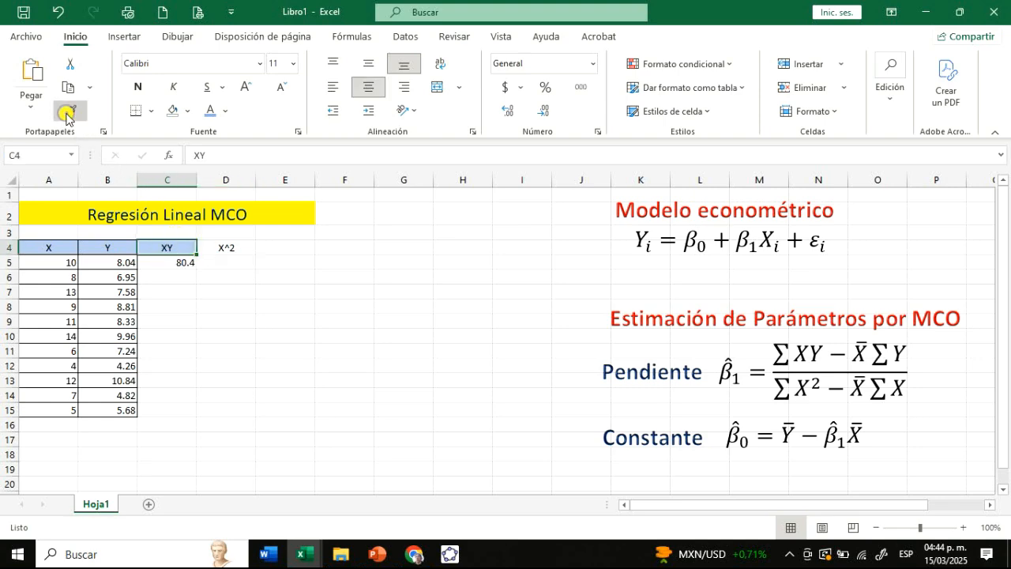
{"action": "left_click", "coordinate": [220, 248]}
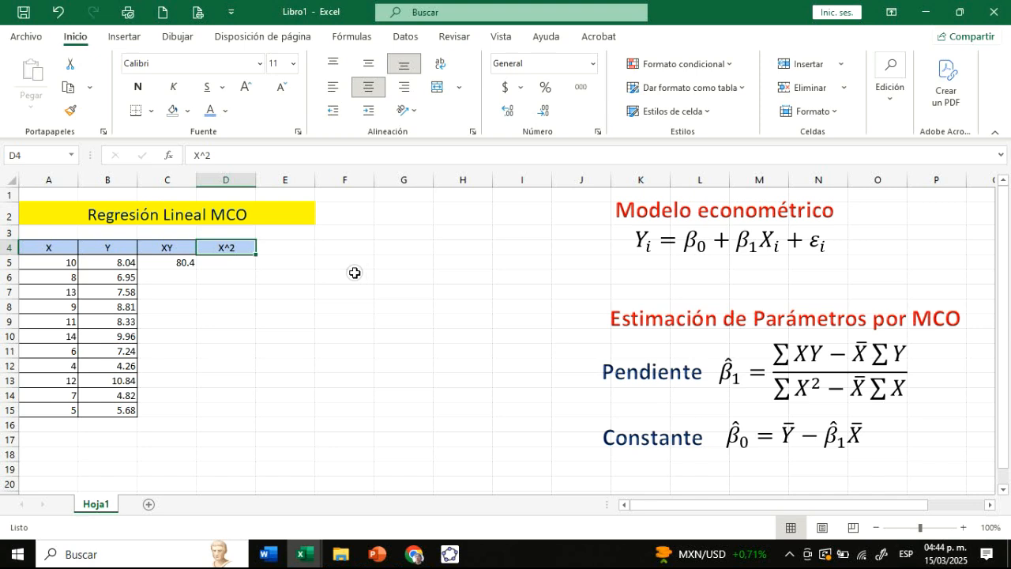
Calculate the square of the first X value in D5 with the formula =A5^2
{"action": "left_click", "coordinate": [221, 264]}
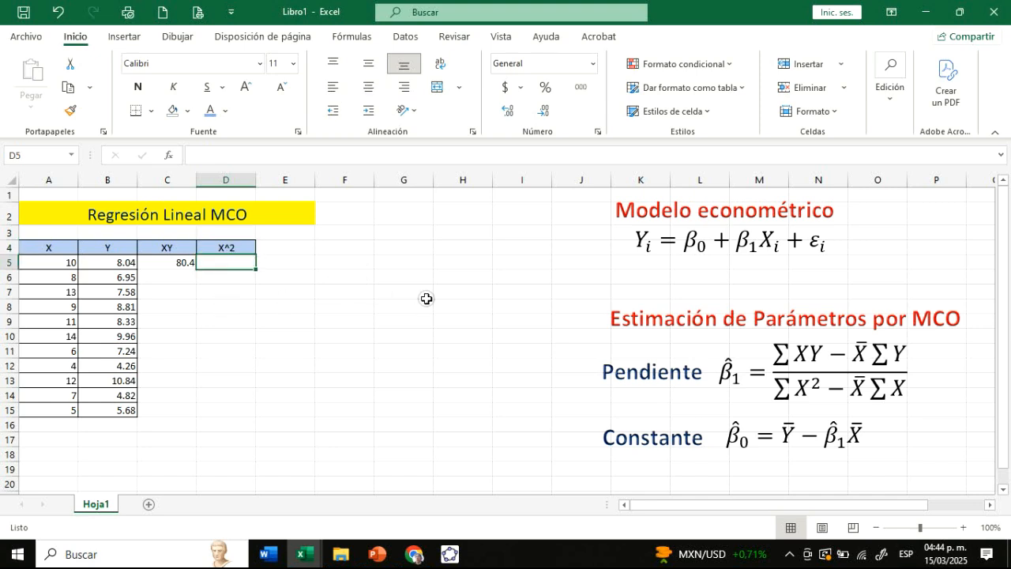
{"action": "type", "text": "="}
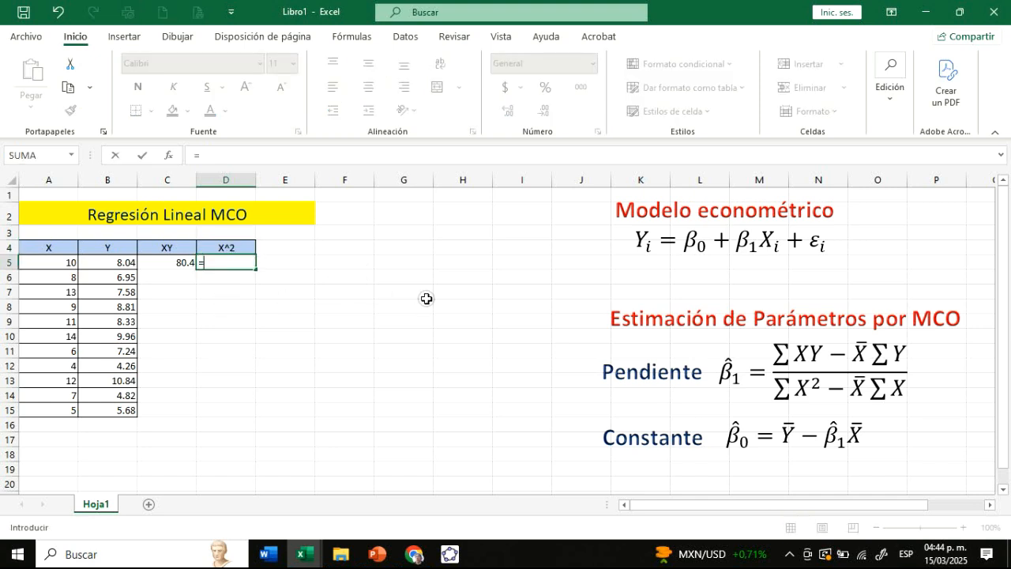
{"action": "left_click", "coordinate": [52, 263]}
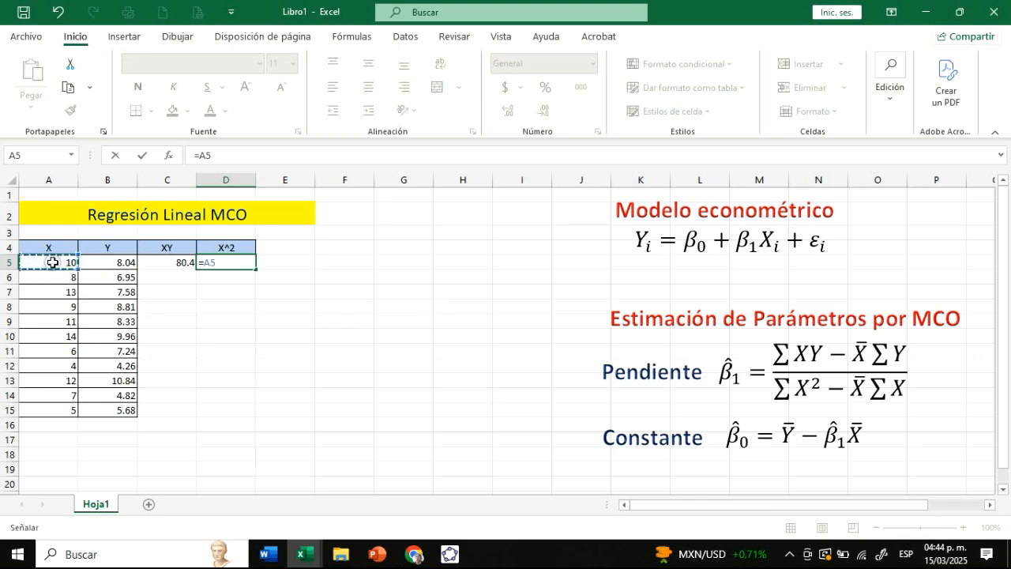
{"action": "type", "text": "^2"}
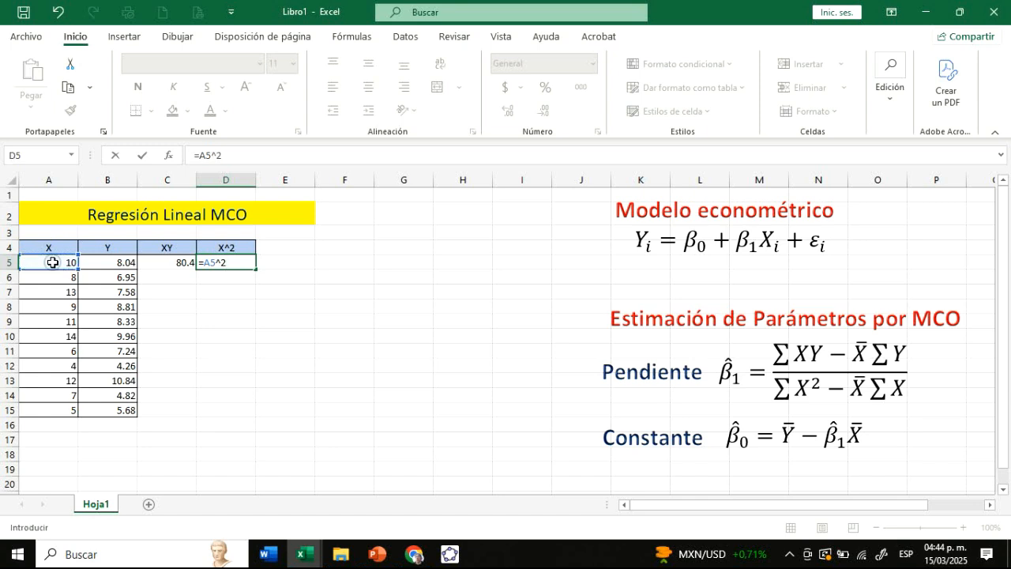
{"action": "key", "text": "Return"}
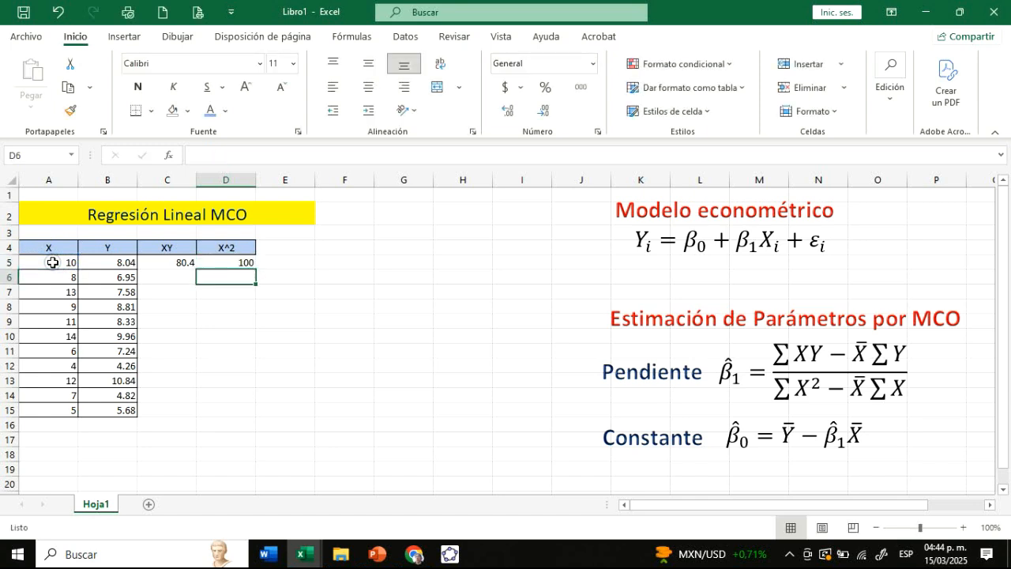
Fill the formulas in C5:D5 down to row 15 and apply all borders to the filled range
{"action": "left_click_drag", "start_coordinate": [170, 266], "coordinate": [205, 269]}
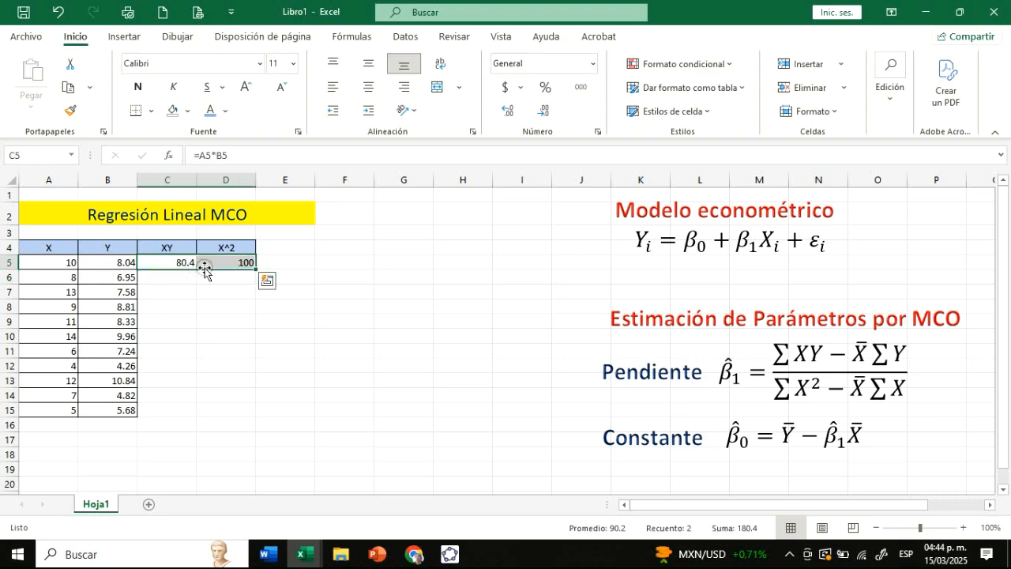
{"action": "double_click", "coordinate": [256, 270]}
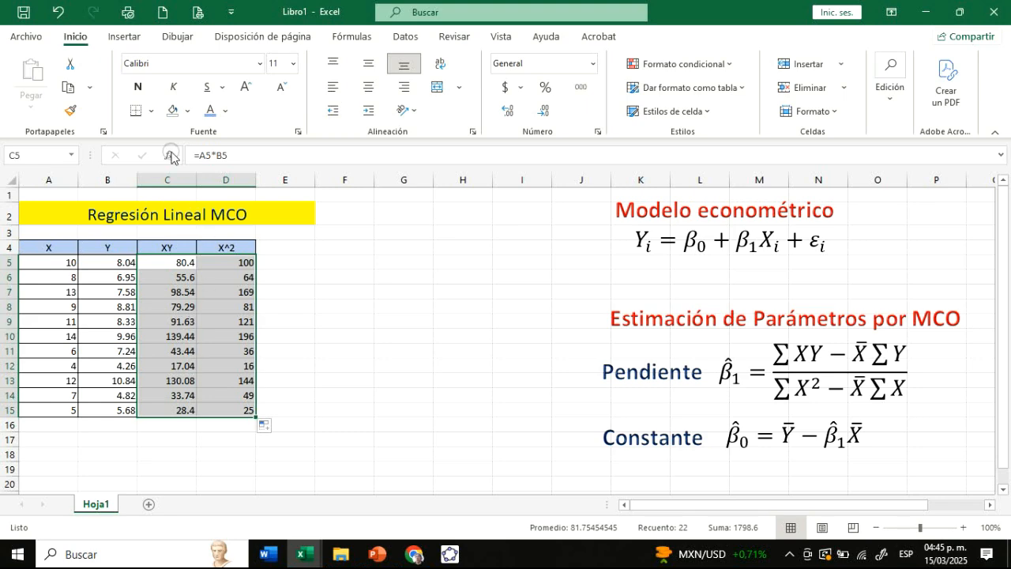
{"action": "left_click", "coordinate": [150, 112]}
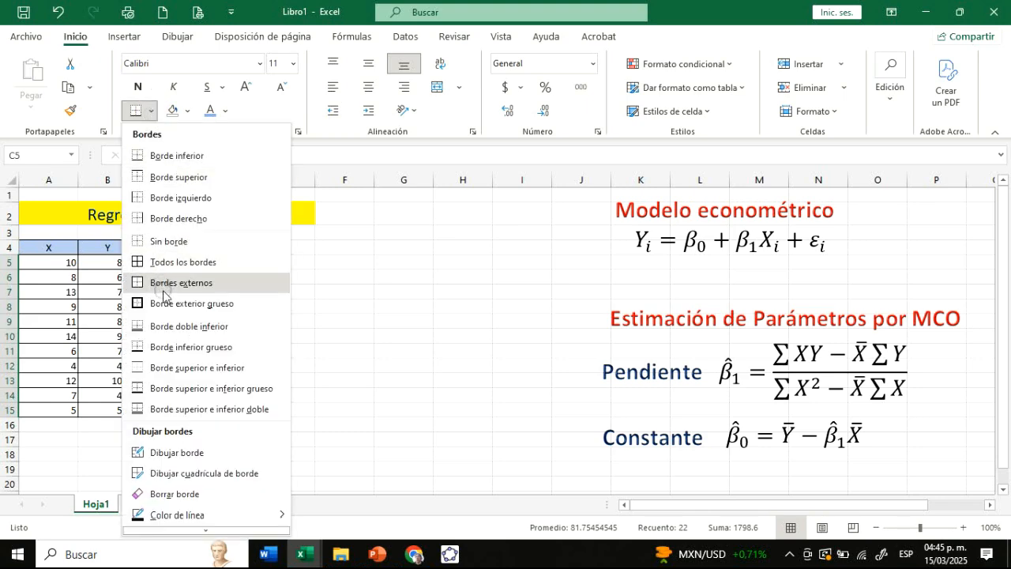
{"action": "left_click", "coordinate": [164, 264]}
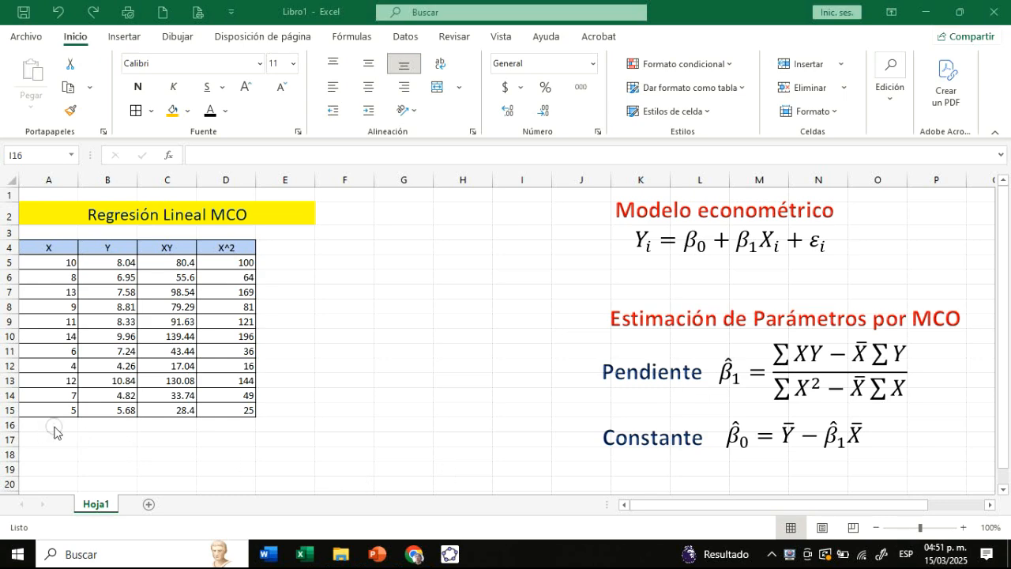
Shade A16:D16 orange and insert the sum of rows 5 to 15 under each of the four columns
{"action": "left_click_drag", "start_coordinate": [51, 424], "coordinate": [212, 426]}
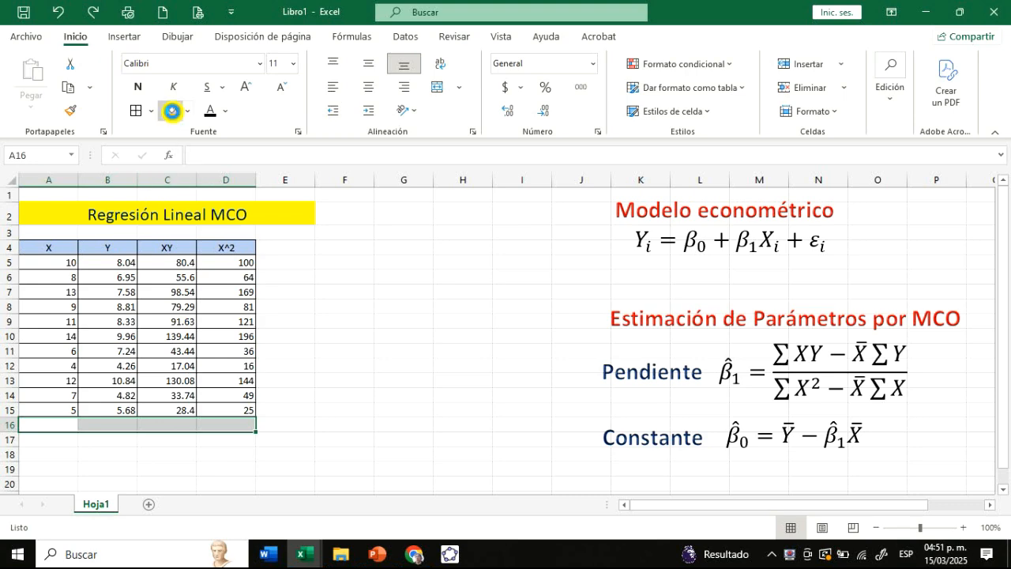
{"action": "left_click", "coordinate": [171, 111]}
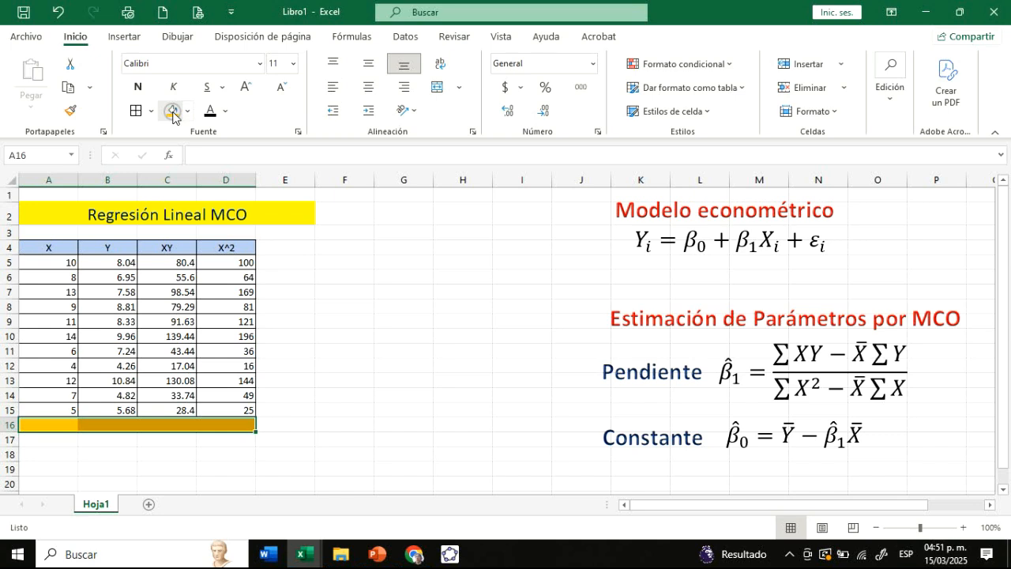
{"action": "left_click", "coordinate": [345, 41]}
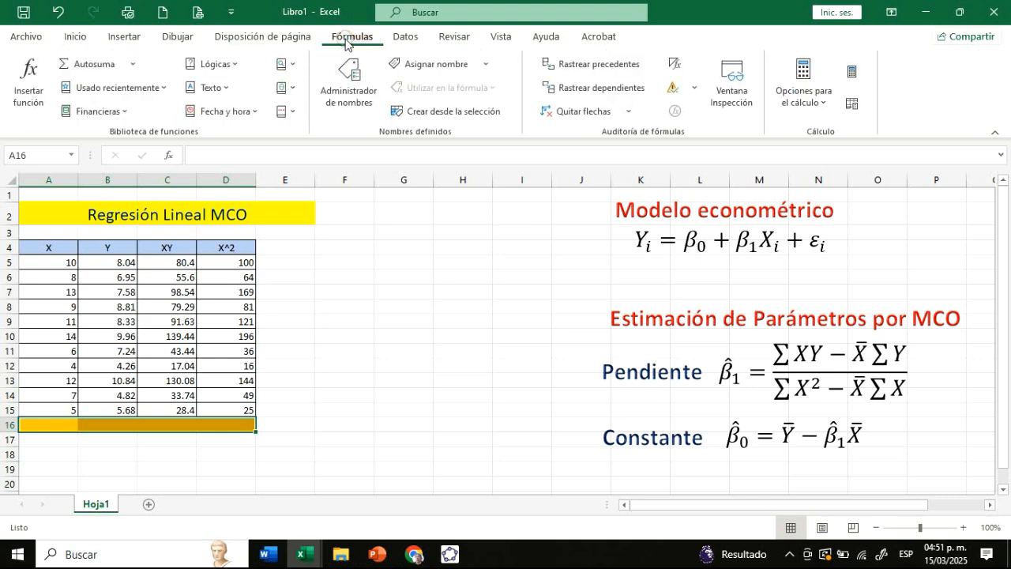
{"action": "left_click", "coordinate": [95, 67]}
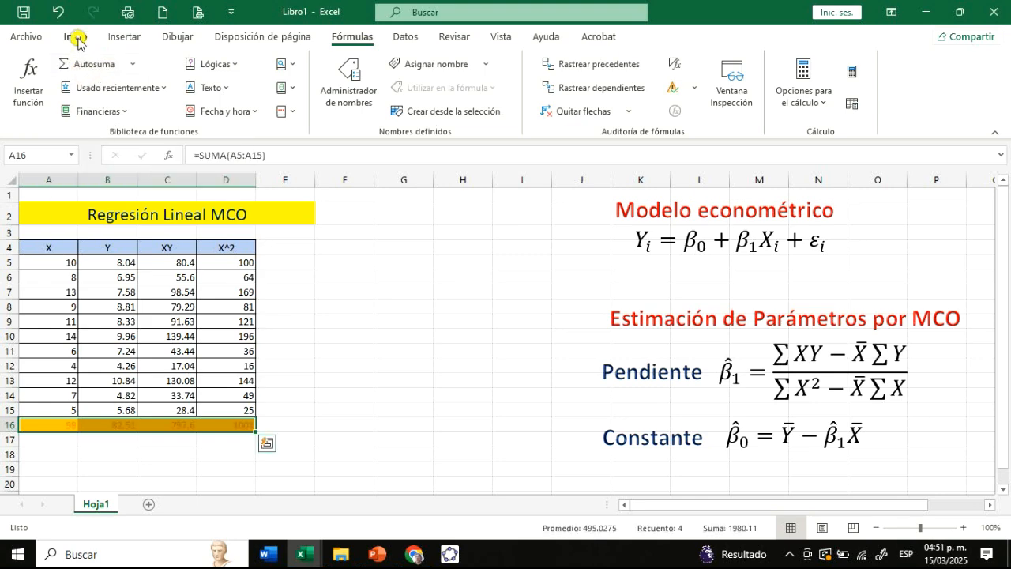
Shade cells A17:B17, below the X and Y totals, with the light grey theme colour
{"action": "left_click", "coordinate": [75, 37]}
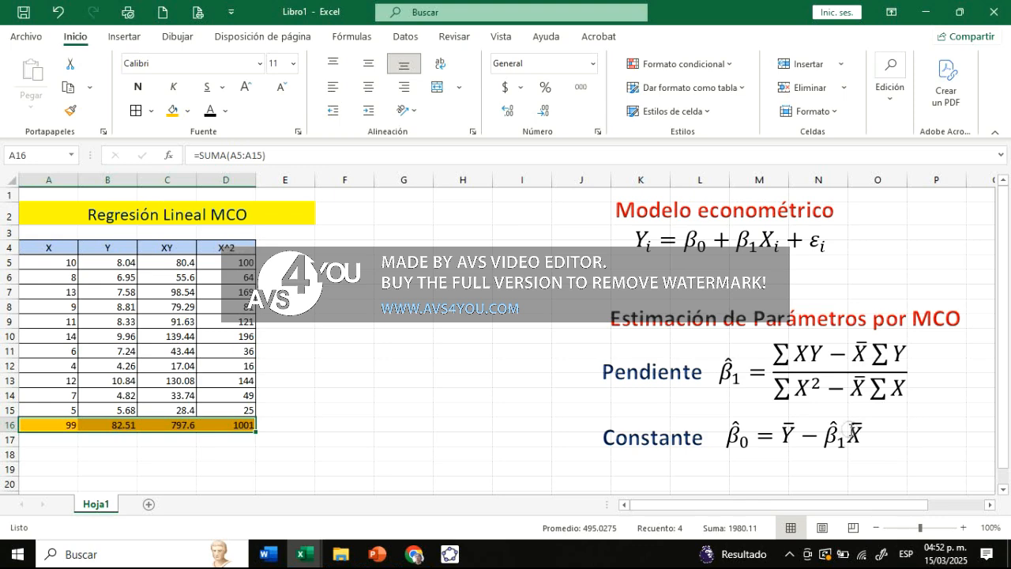
{"action": "left_click", "coordinate": [58, 439]}
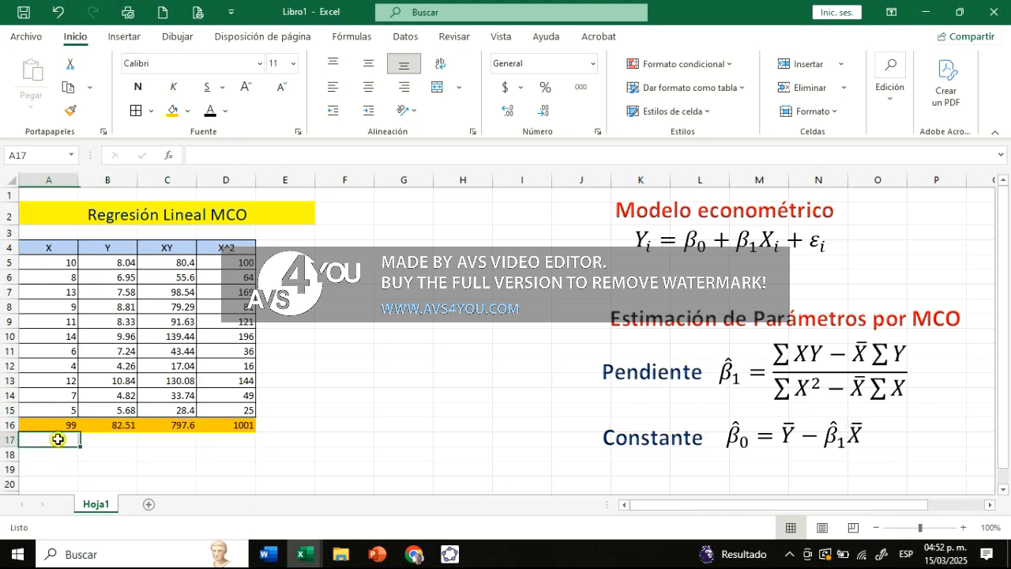
{"action": "left_click_drag", "start_coordinate": [60, 437], "coordinate": [95, 438]}
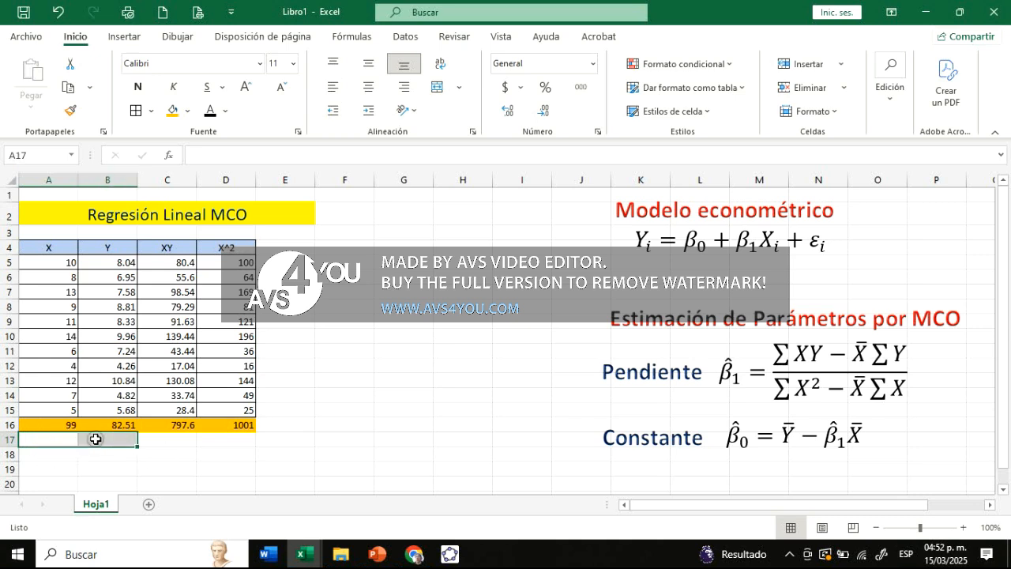
{"action": "left_click", "coordinate": [189, 111]}
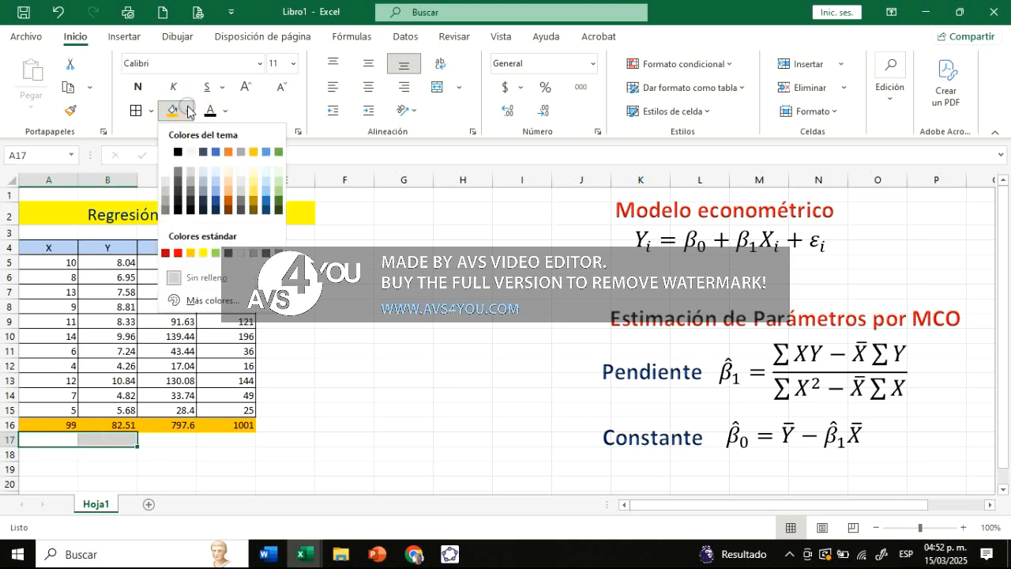
{"action": "left_click", "coordinate": [192, 153]}
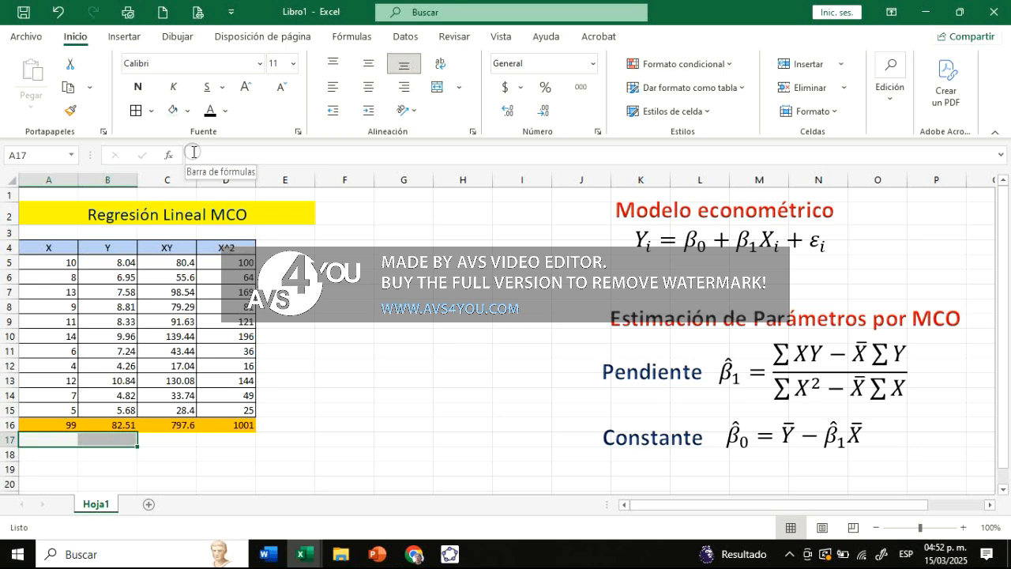
Calculate the mean of the X values in A17 with the formula =PROMEDIO(A5:A15)
{"action": "left_click", "coordinate": [68, 436]}
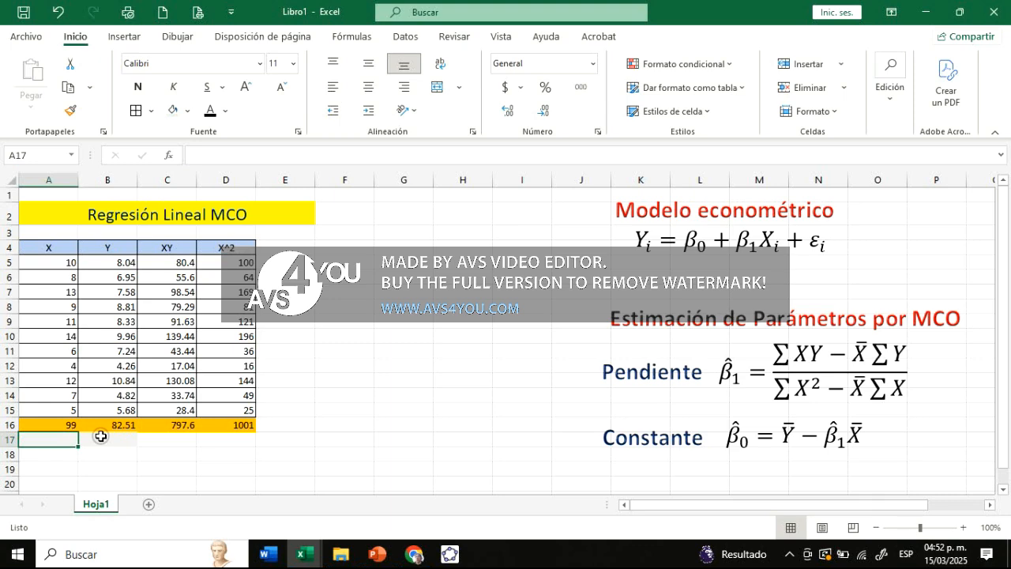
{"action": "type", "text": "=promedio"}
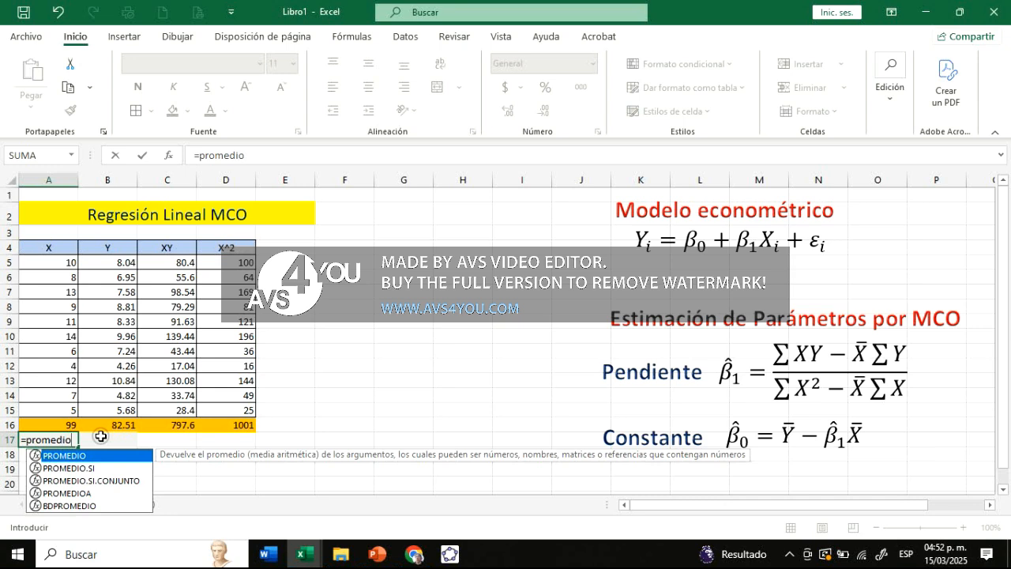
{"action": "type", "text": "("}
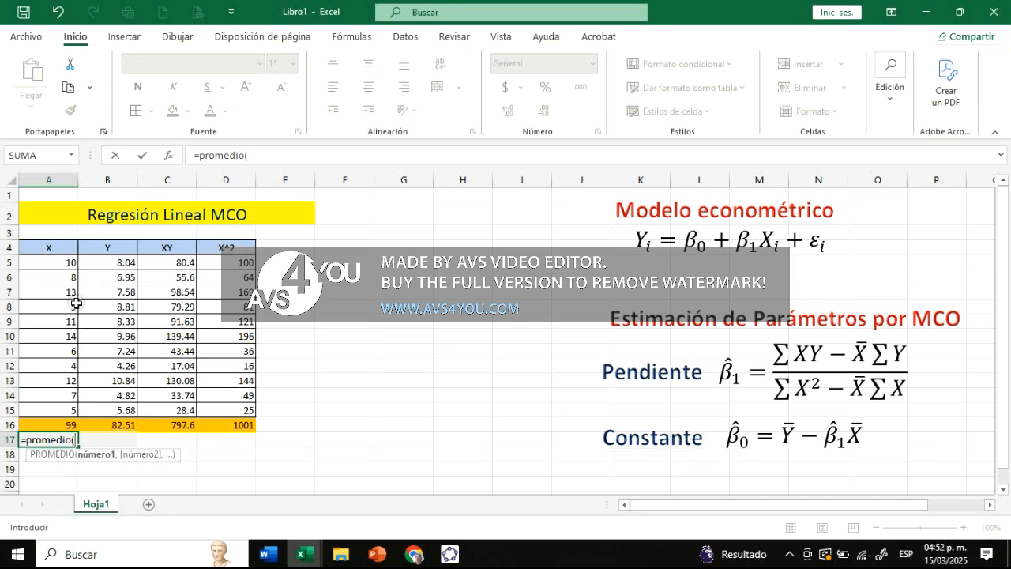
{"action": "left_click_drag", "start_coordinate": [51, 261], "coordinate": [25, 407]}
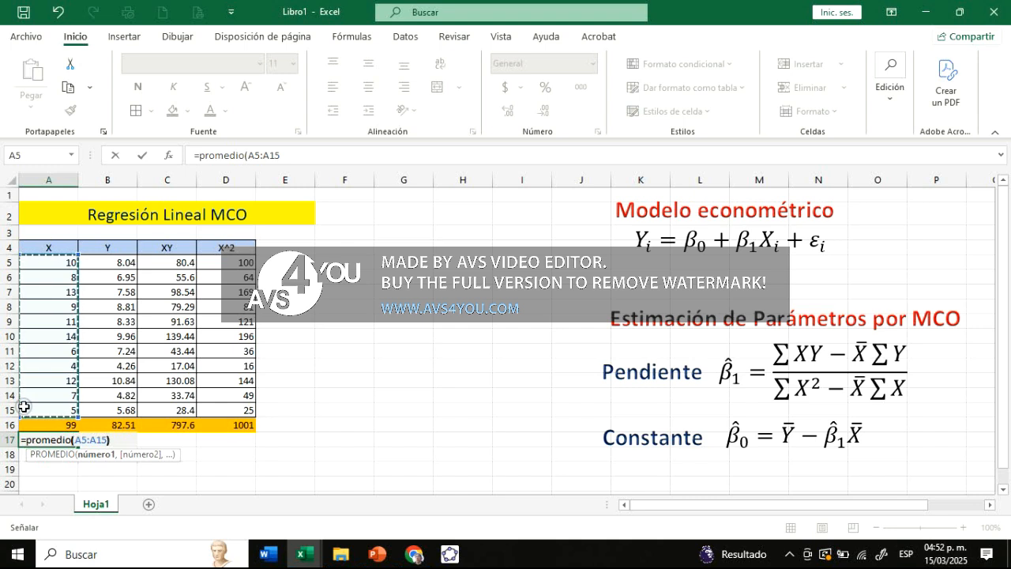
{"action": "type", "text": ")"}
{"action": "key", "text": "Return"}
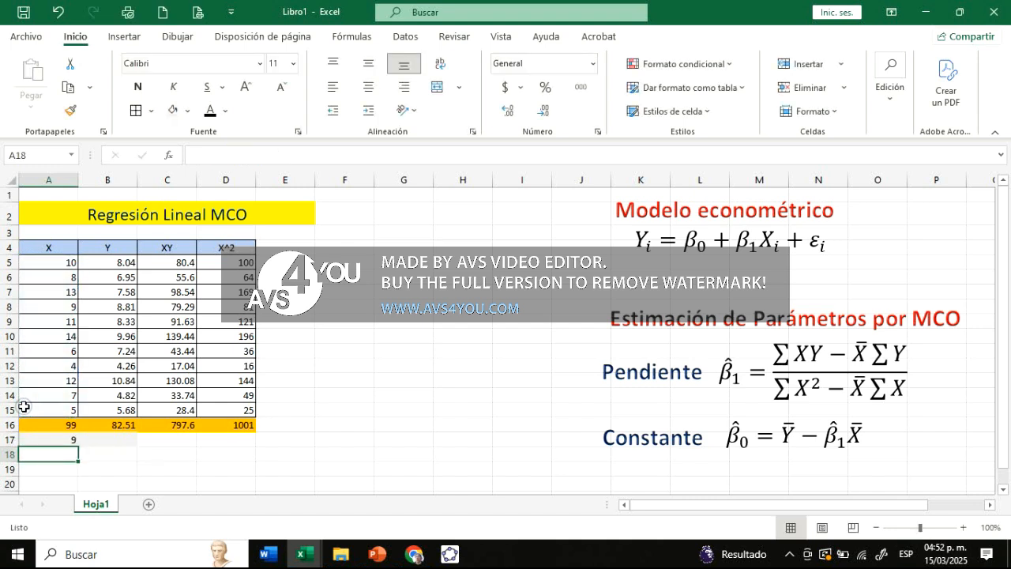
Fill the average formula from A17 across to B17 to get the mean of Y
{"action": "left_click", "coordinate": [49, 442]}
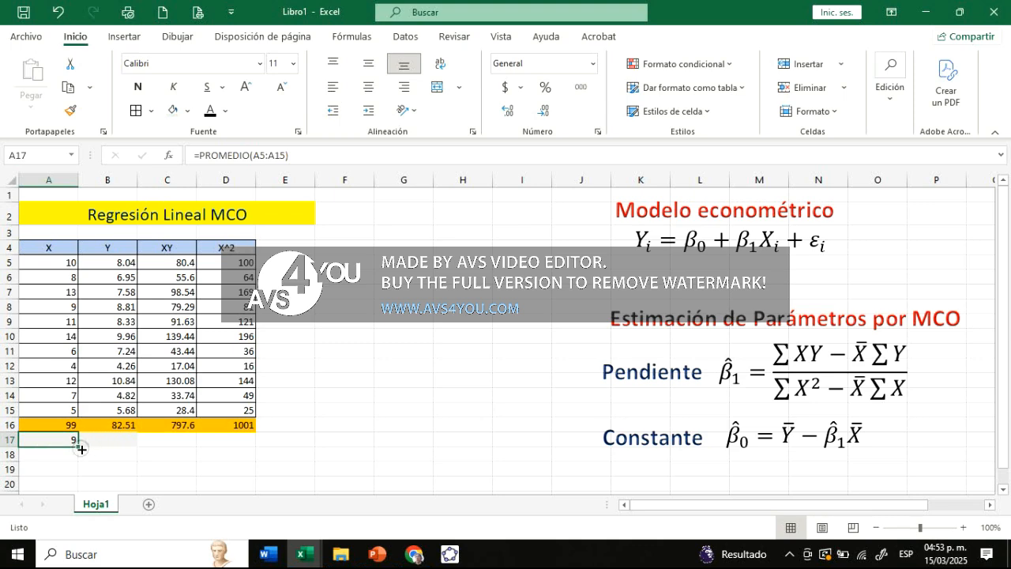
{"action": "left_click_drag", "start_coordinate": [80, 449], "coordinate": [124, 450]}
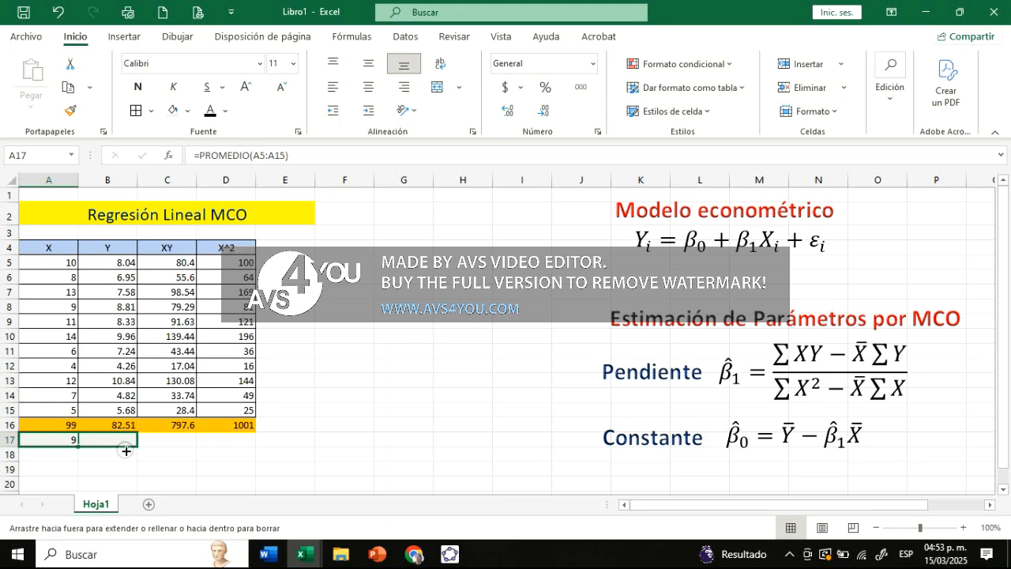
{"action": "left_click_drag", "start_coordinate": [126, 452], "coordinate": [125, 449]}
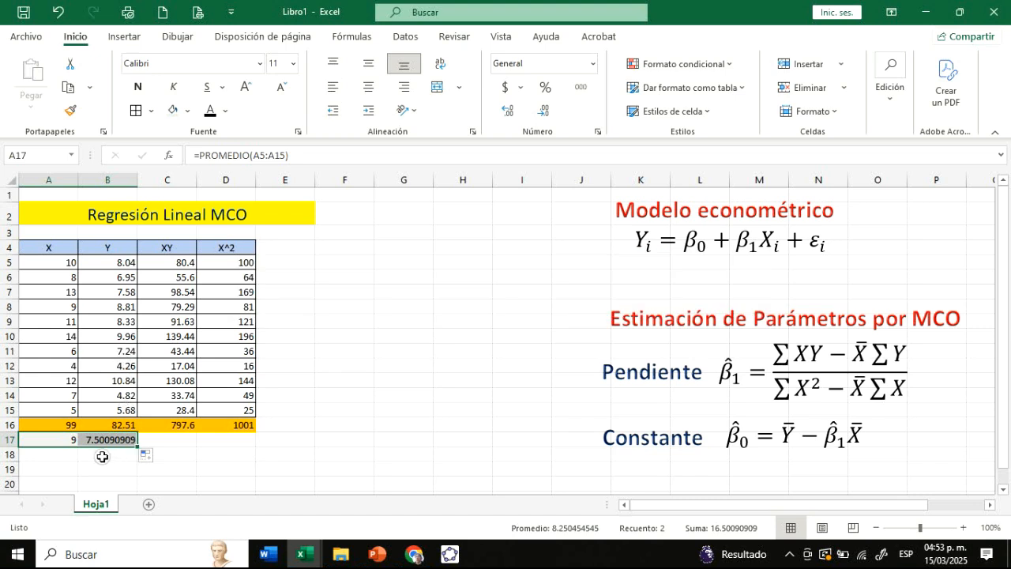
Format the X and Y means in A17:B17 with four decimal places
{"action": "left_click", "coordinate": [547, 111]}
{"action": "left_click", "coordinate": [509, 112]}
{"action": "left_click", "coordinate": [510, 112]}
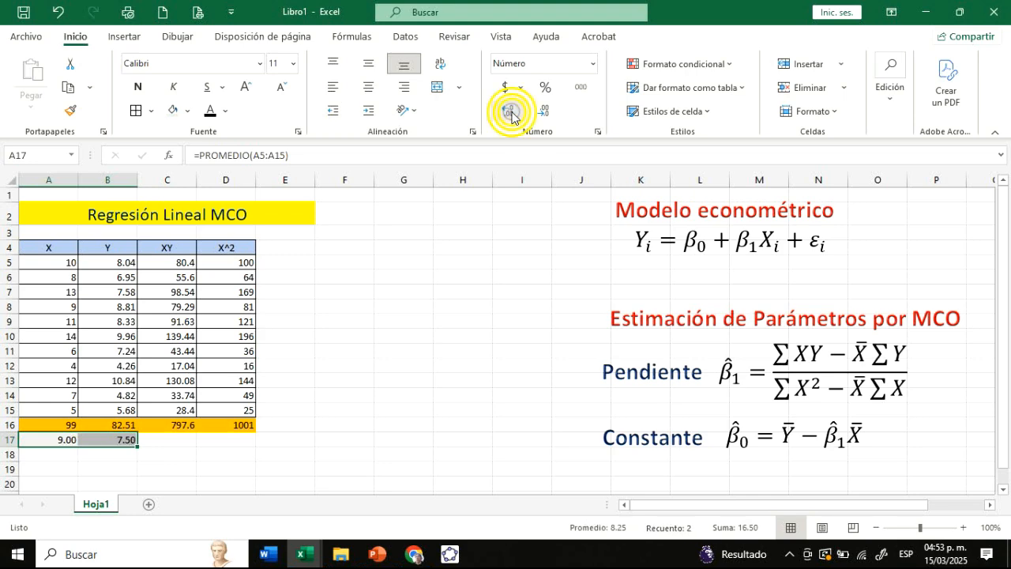
{"action": "left_click", "coordinate": [512, 115]}
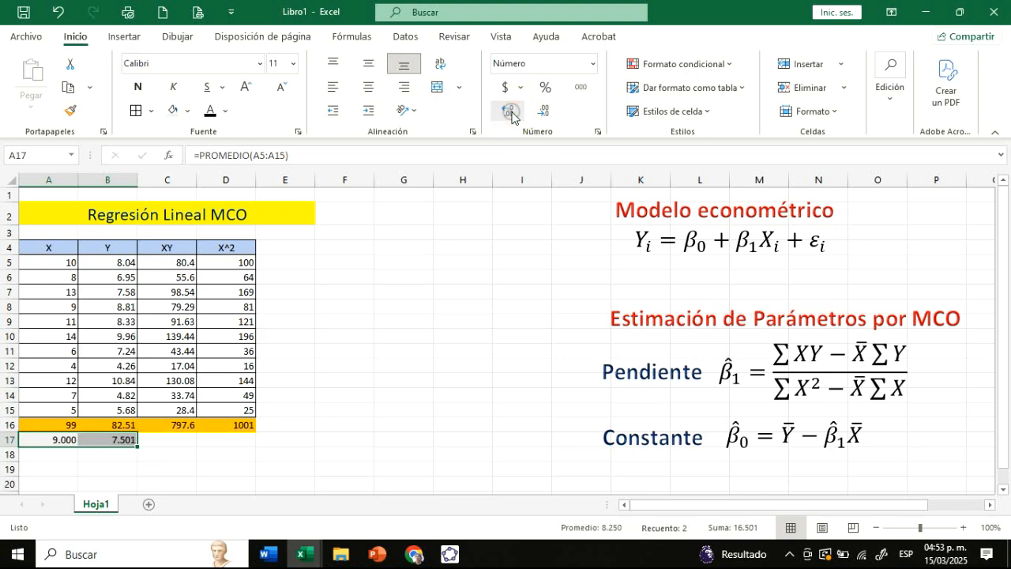
{"action": "left_click", "coordinate": [512, 114]}
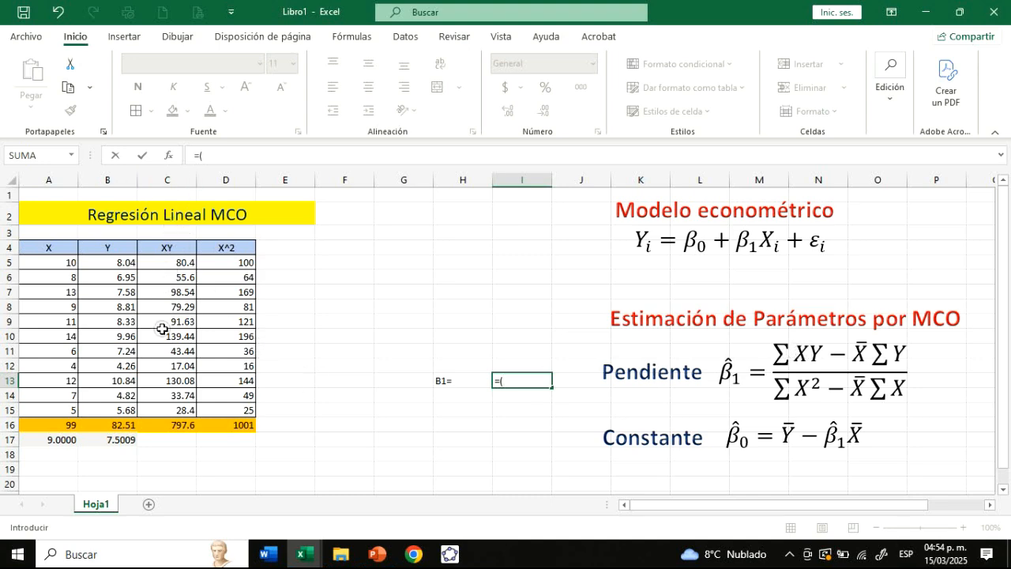
Complete the slope formula in I13, beside the B1= label, as =(C16-A17*B16)/(D16-A17*A16)
{"action": "left_click", "coordinate": [171, 424]}
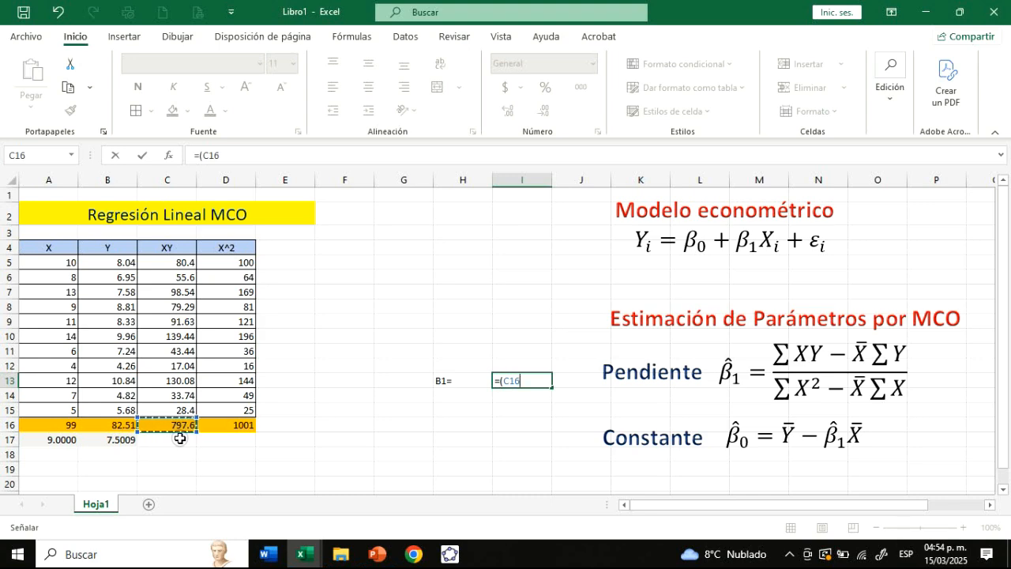
{"action": "type", "text": "-"}
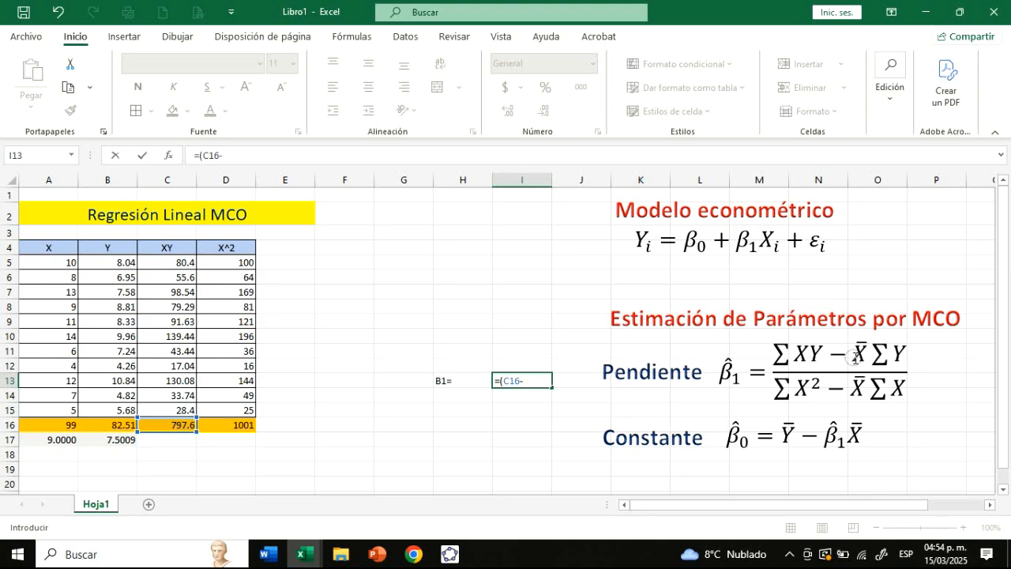
{"action": "left_click", "coordinate": [55, 442]}
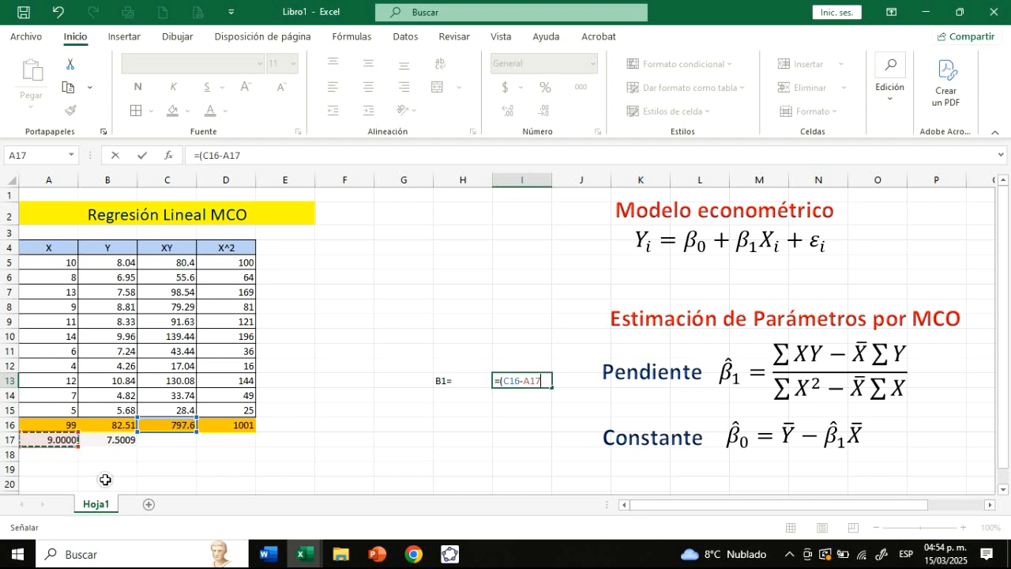
{"action": "type", "text": "*"}
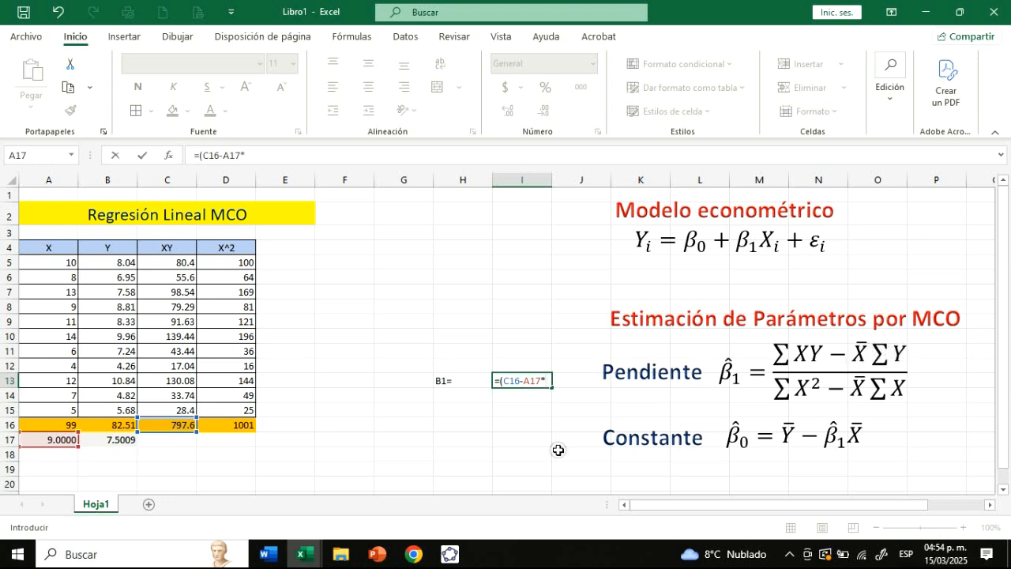
{"action": "left_click", "coordinate": [119, 428]}
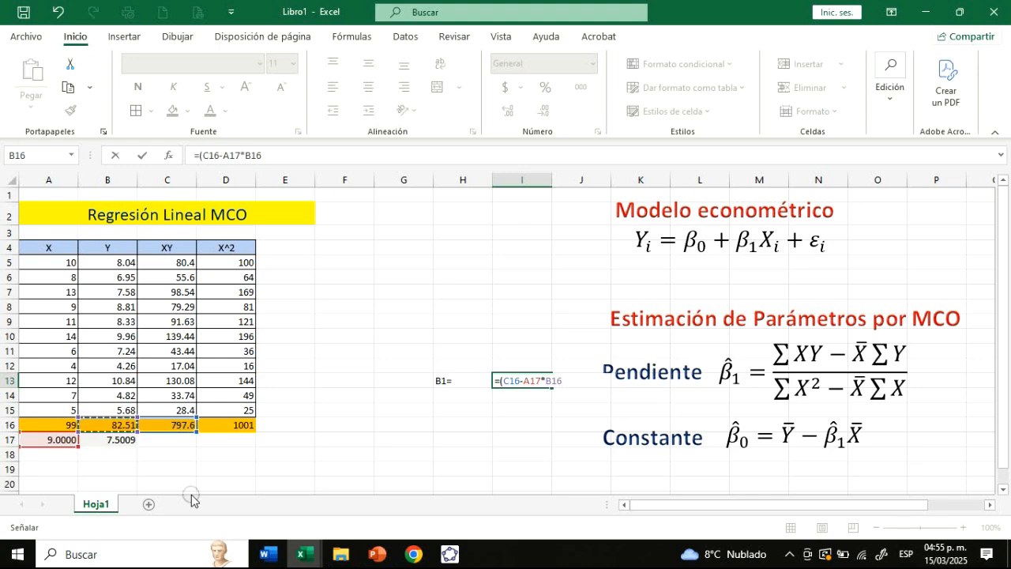
{"action": "type", "text": ")/("}
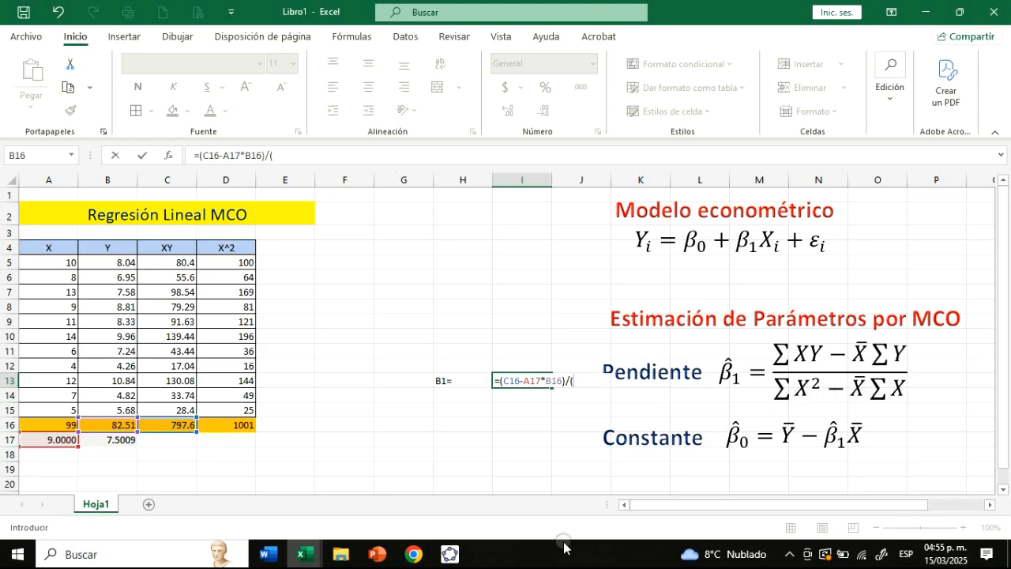
{"action": "left_click", "coordinate": [230, 427]}
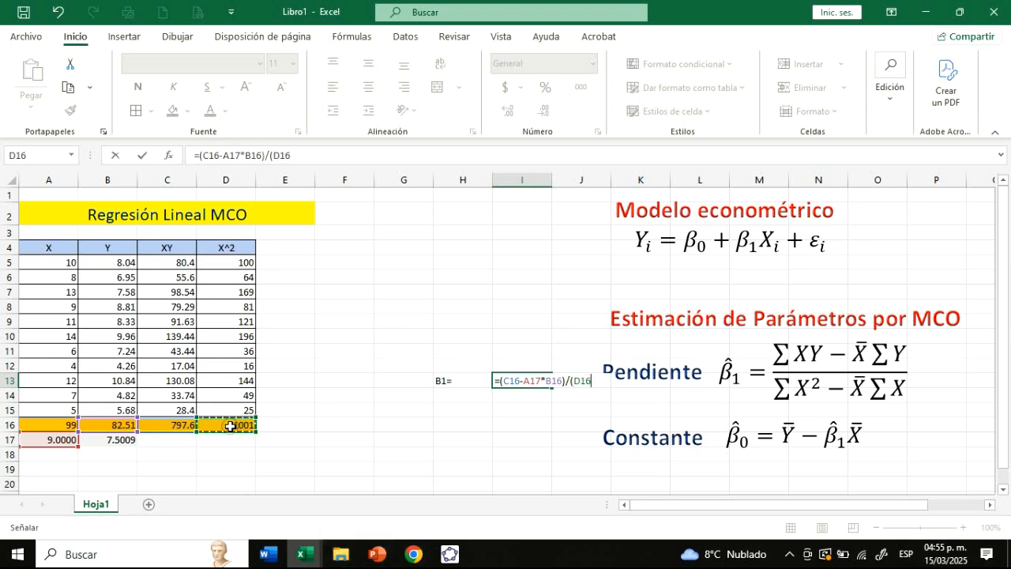
{"action": "type", "text": "-"}
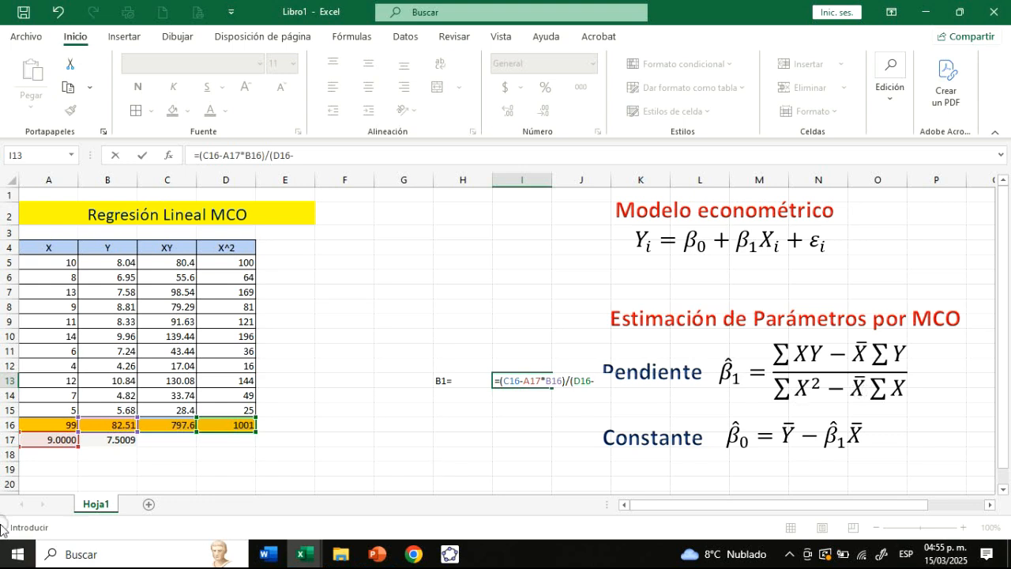
{"action": "left_click", "coordinate": [60, 440]}
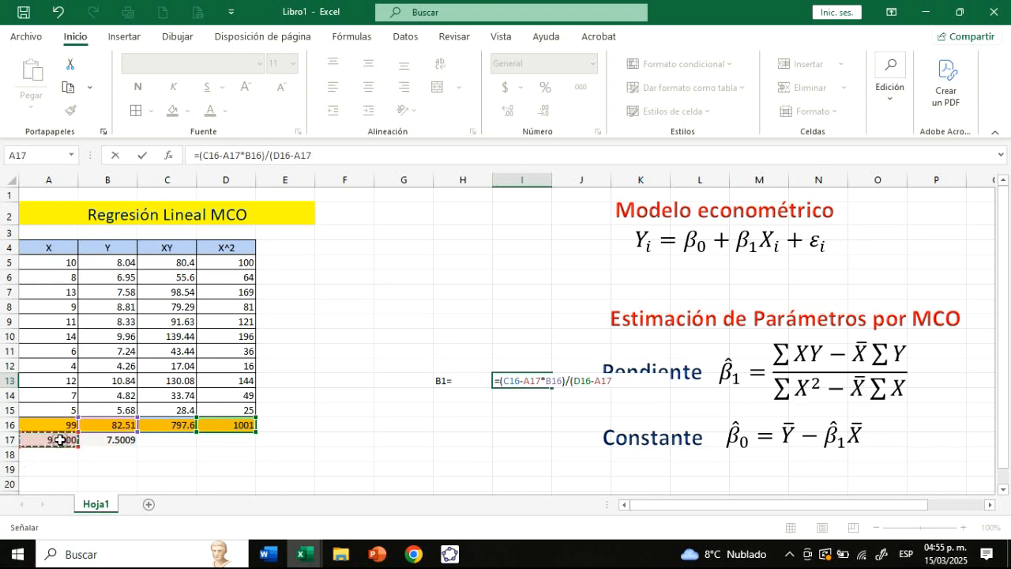
{"action": "type", "text": "*"}
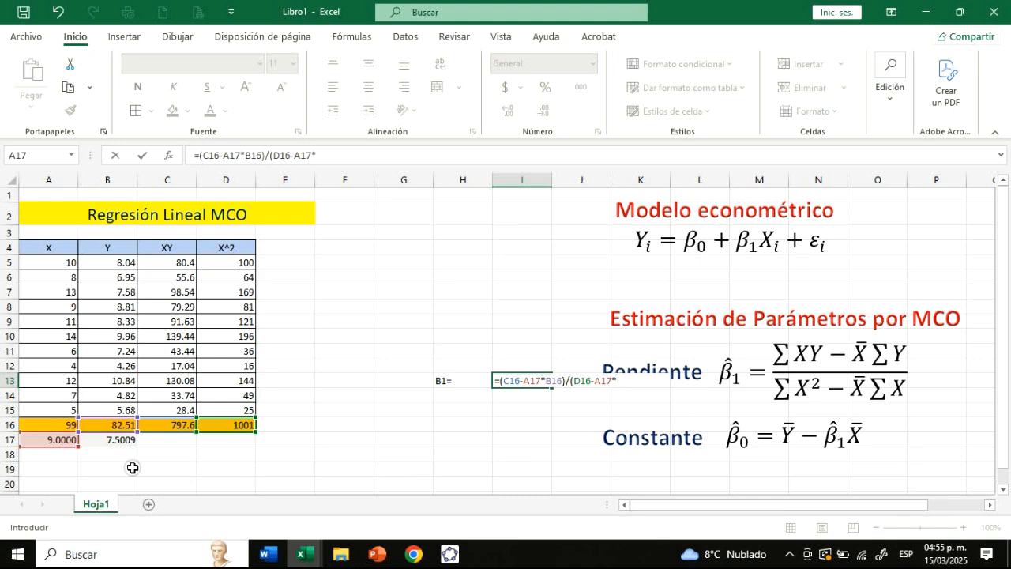
{"action": "left_click", "coordinate": [46, 426]}
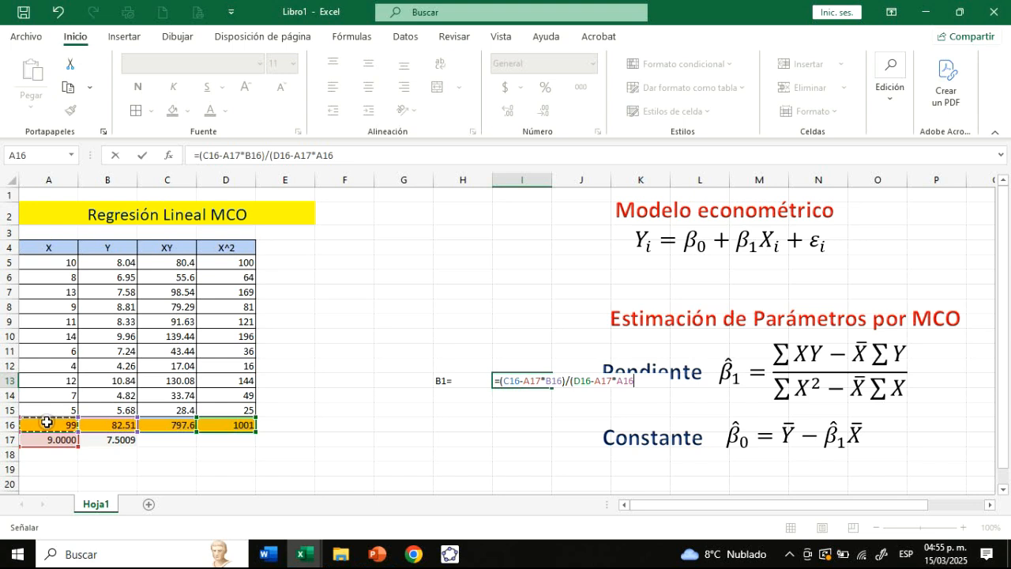
{"action": "type", "text": ")"}
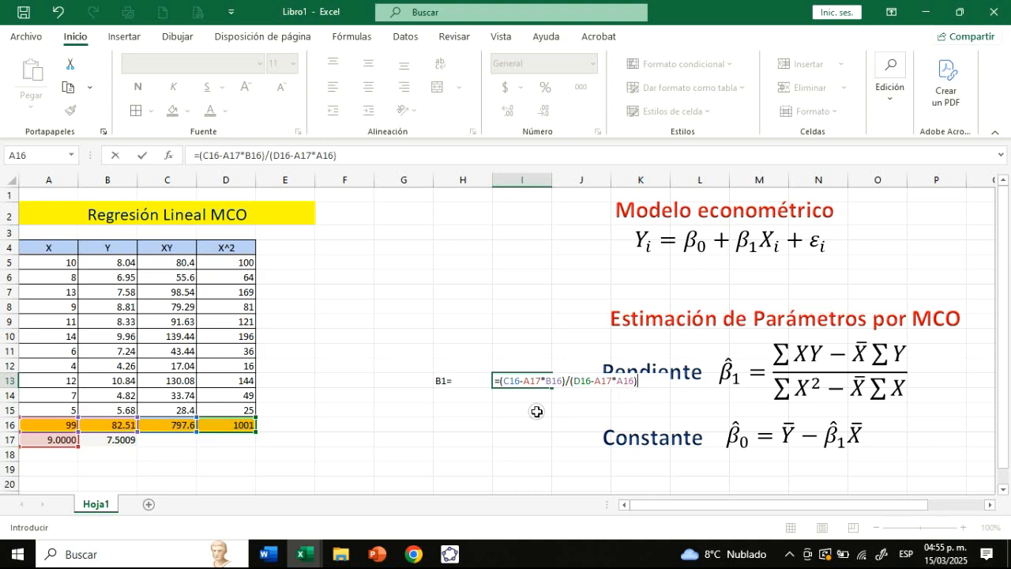
{"action": "key", "text": "Return"}
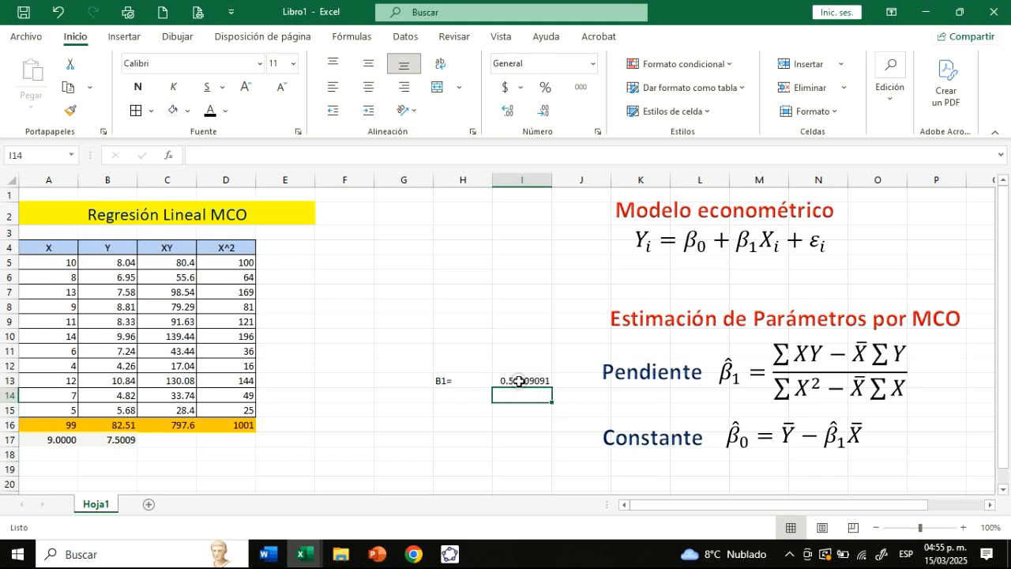
Reduce the slope estimate in I13 to four decimal places
{"action": "left_click", "coordinate": [519, 382]}
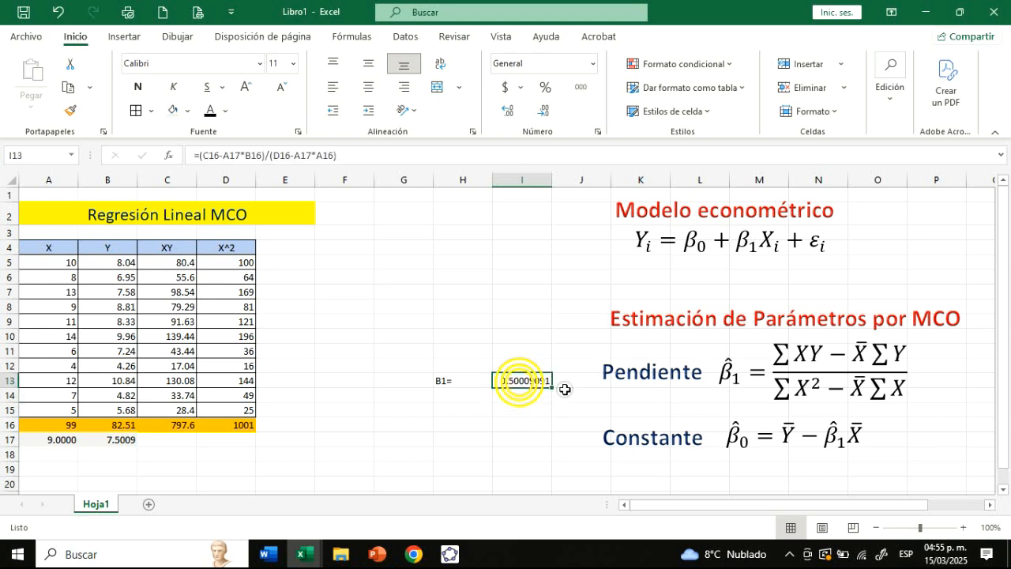
{"action": "left_click", "coordinate": [547, 112]}
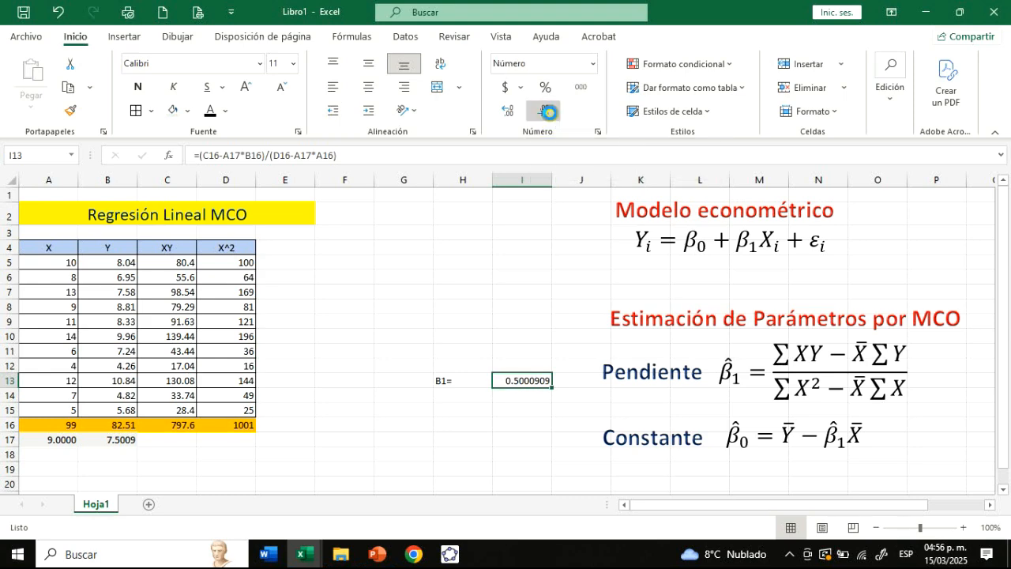
{"action": "left_click", "coordinate": [548, 112]}
{"action": "left_click", "coordinate": [548, 112]}
{"action": "left_click", "coordinate": [550, 114]}
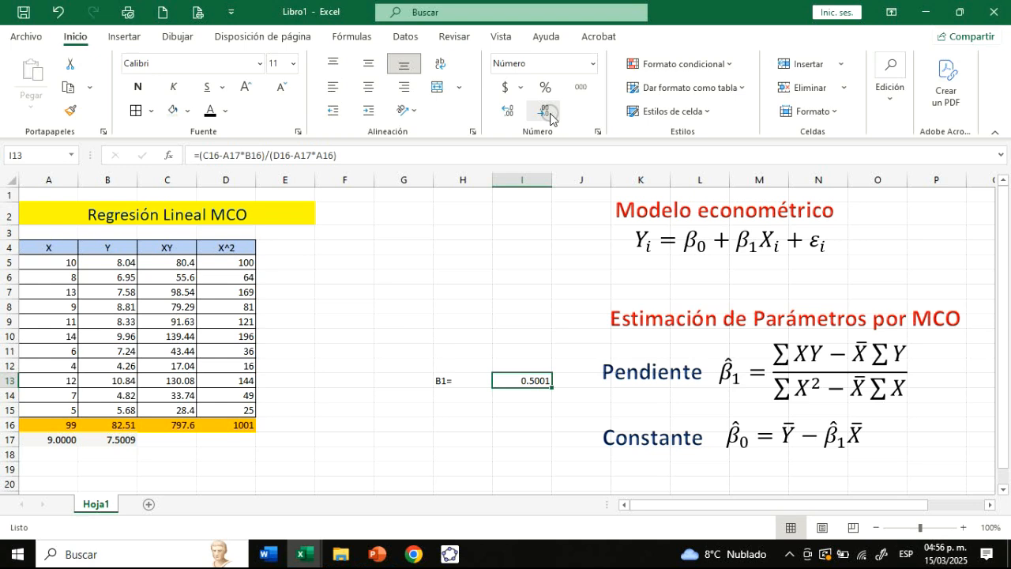
Right-align the B1= label in H13 so it sits next to the slope value
{"action": "left_click", "coordinate": [462, 381]}
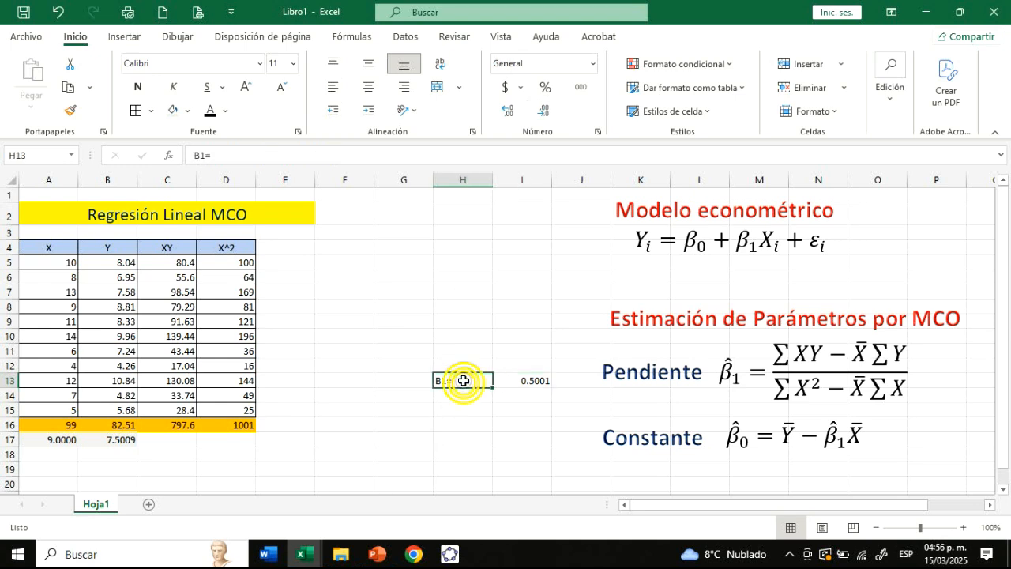
{"action": "left_click", "coordinate": [403, 87]}
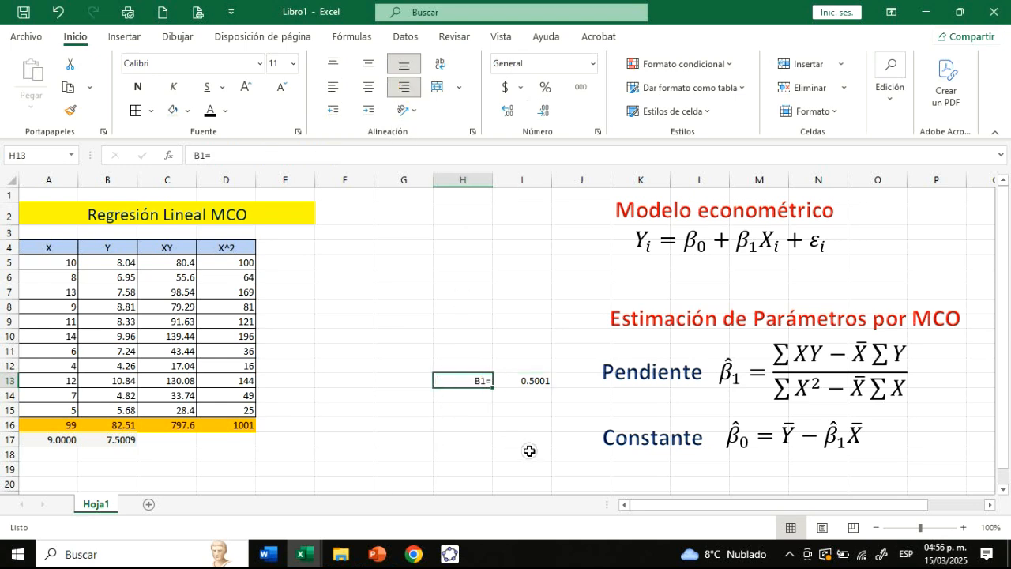
{"action": "left_click", "coordinate": [536, 379]}
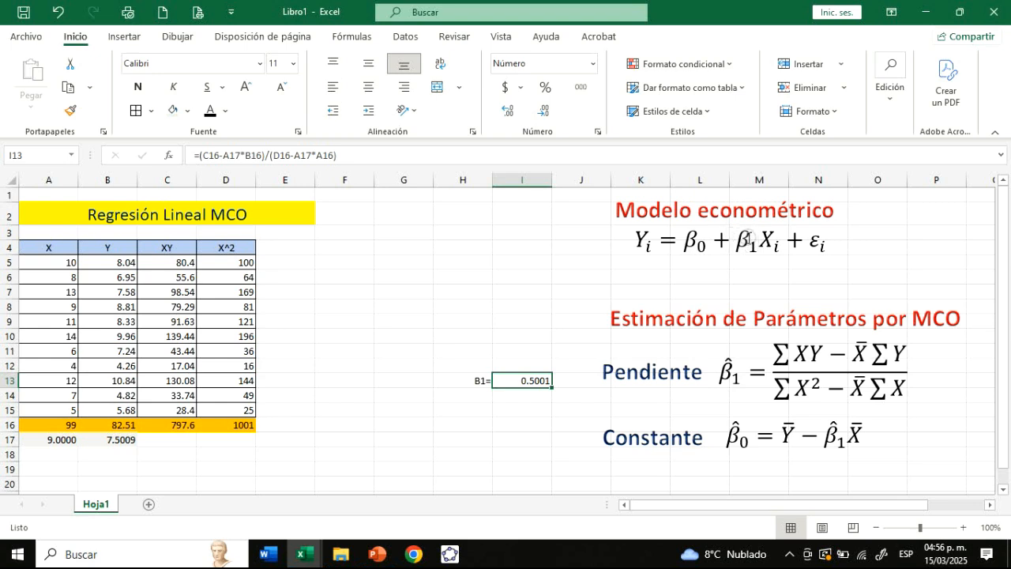
Label H17 as B0= and enter the constant's formula =B17-I13*A17 in I17
{"action": "left_click", "coordinate": [478, 438]}
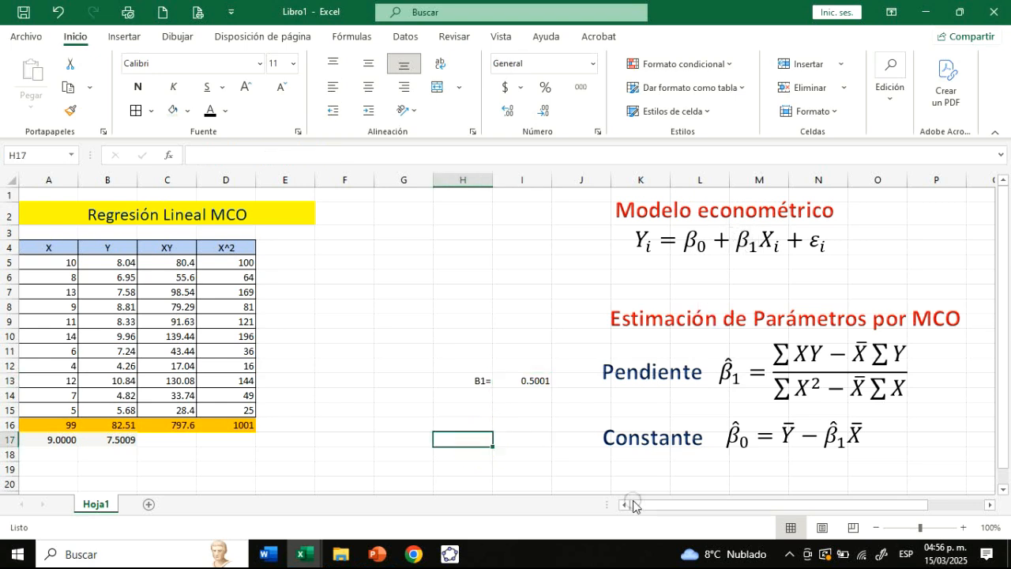
{"action": "type", "text": "b"}
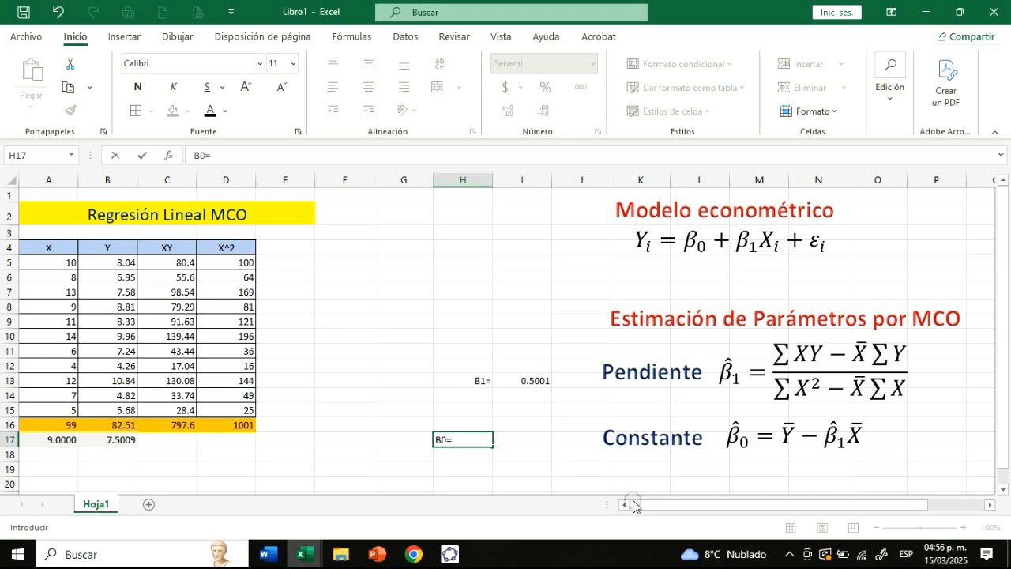
{"action": "key", "text": "Tab"}
{"action": "type", "text": "="}
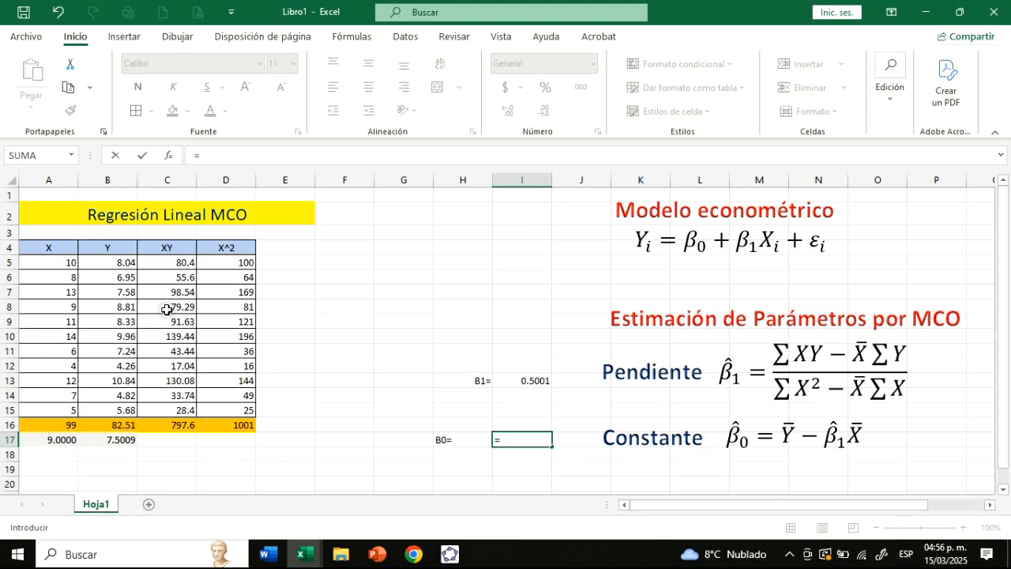
{"action": "left_click", "coordinate": [107, 440]}
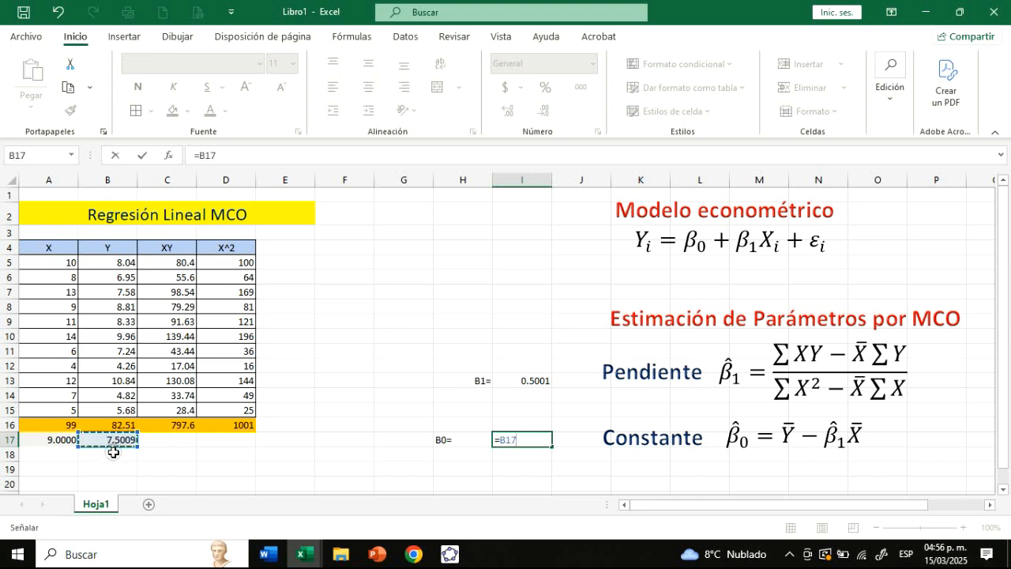
{"action": "type", "text": "-"}
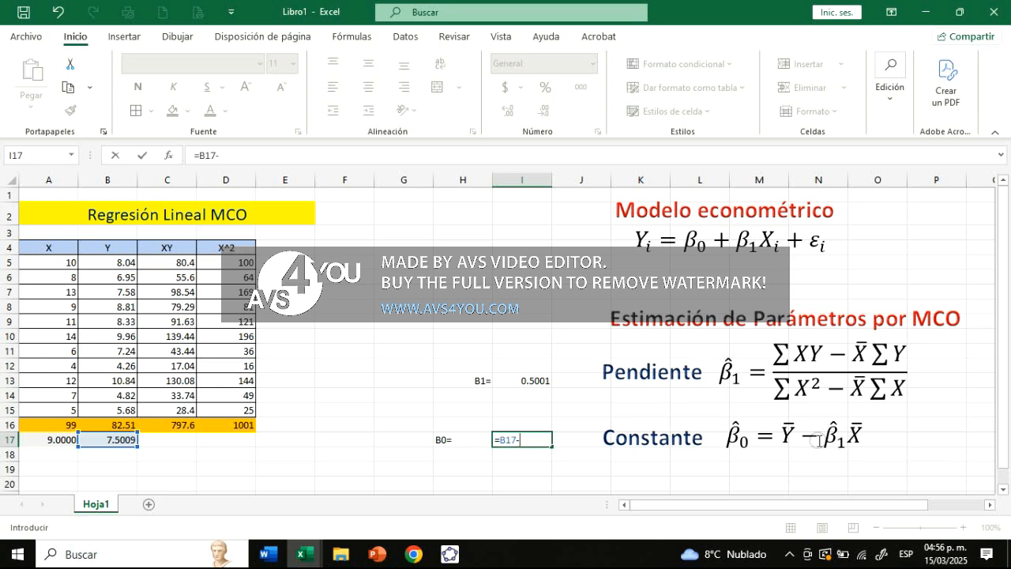
{"action": "left_click", "coordinate": [538, 380]}
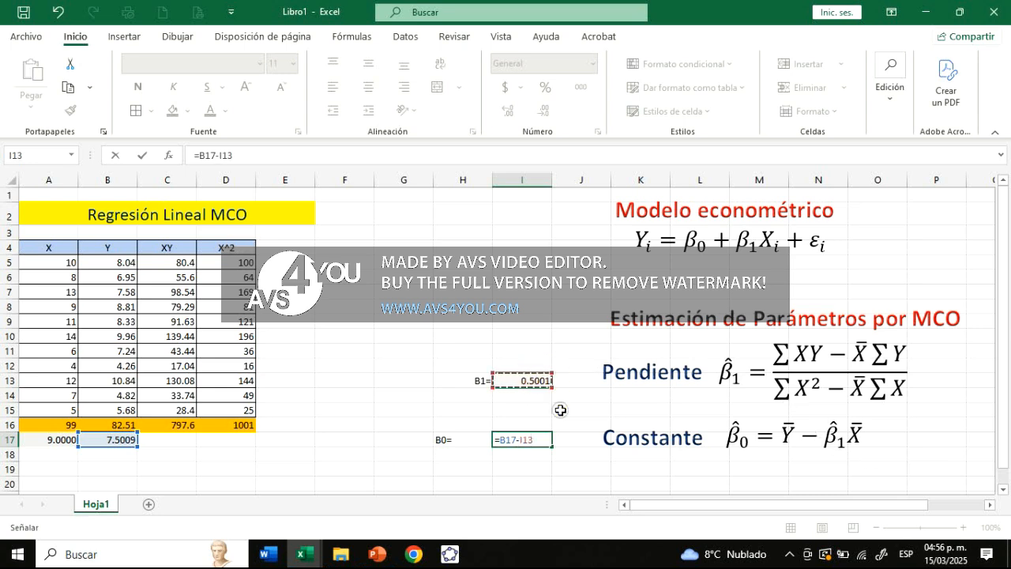
{"action": "type", "text": "*"}
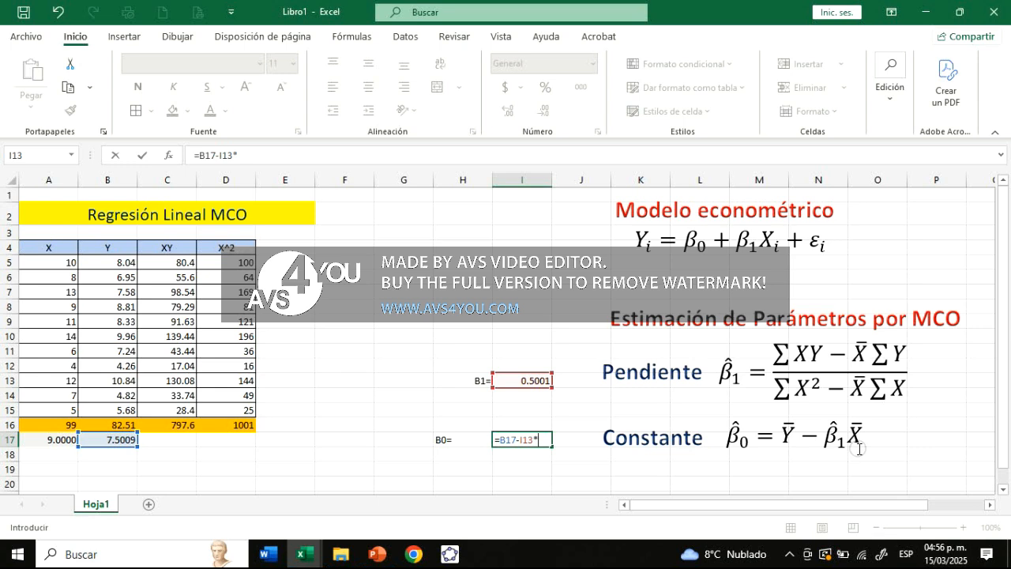
{"action": "left_click", "coordinate": [52, 444]}
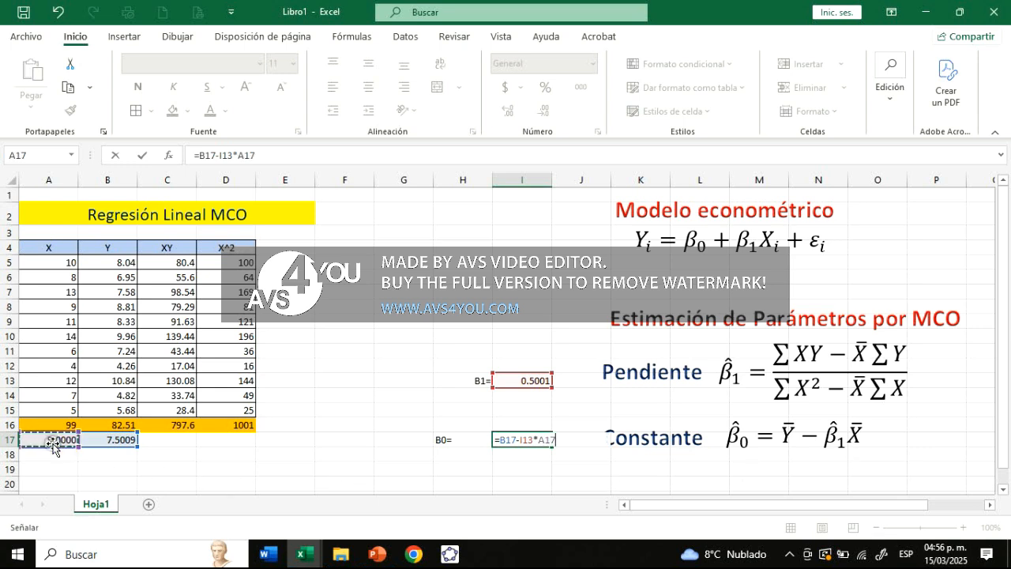
{"action": "key", "text": "Return"}
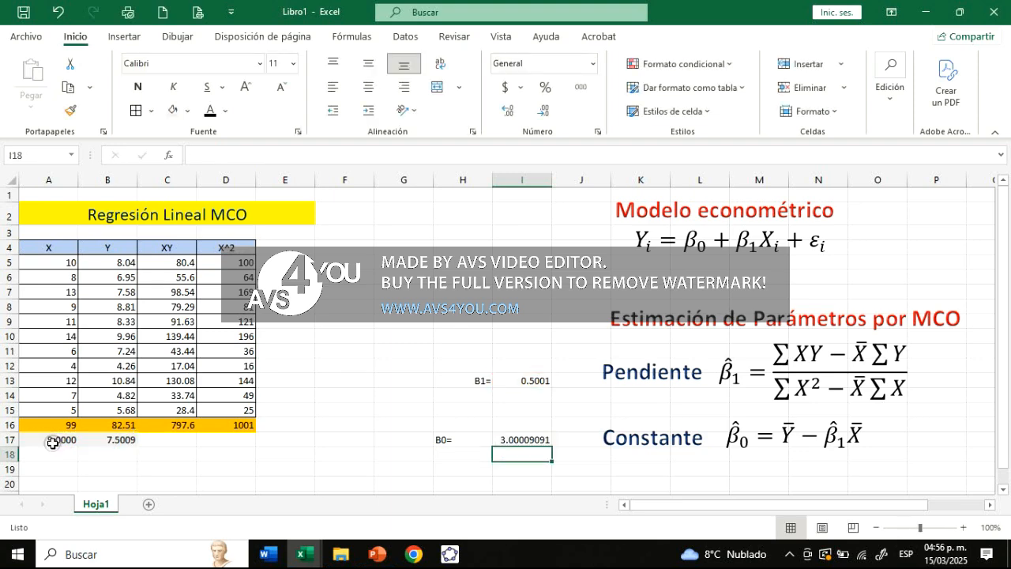
Reduce the constant in I17 to four decimal places and right-align the B0= label in H17
{"action": "left_click", "coordinate": [538, 443]}
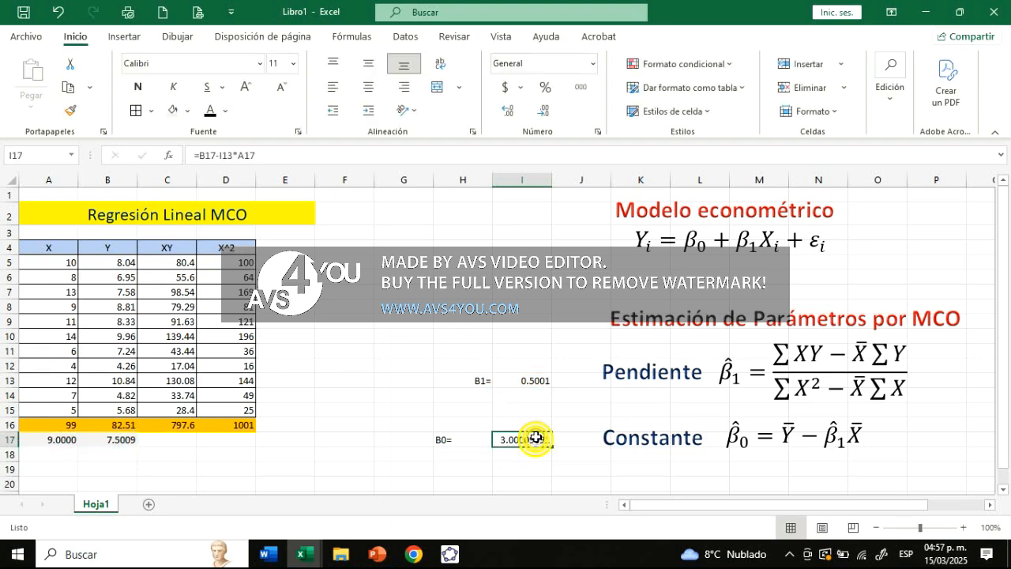
{"action": "left_click", "coordinate": [544, 111]}
{"action": "left_click", "coordinate": [543, 111]}
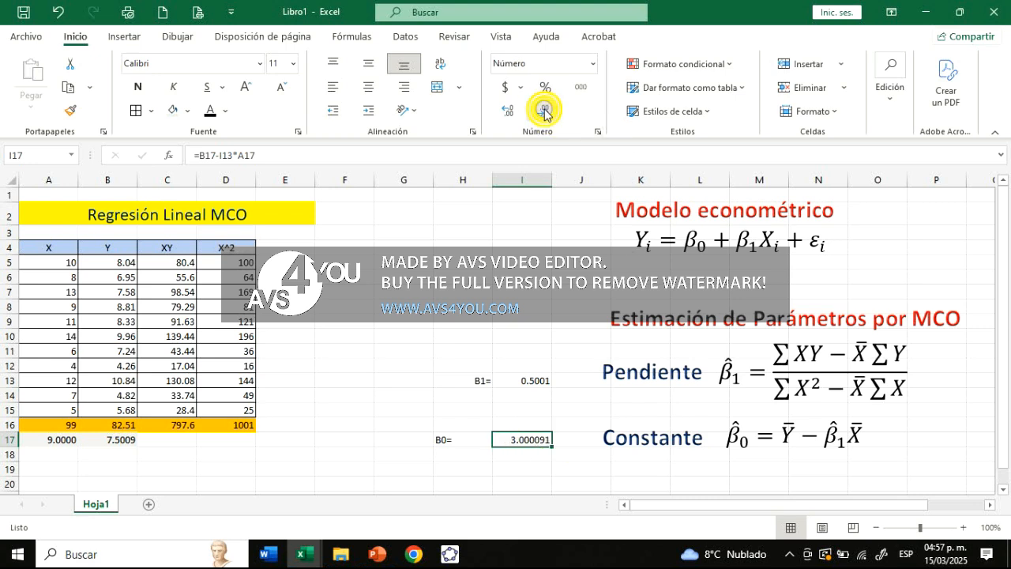
{"action": "left_click", "coordinate": [544, 111]}
{"action": "left_click", "coordinate": [546, 112]}
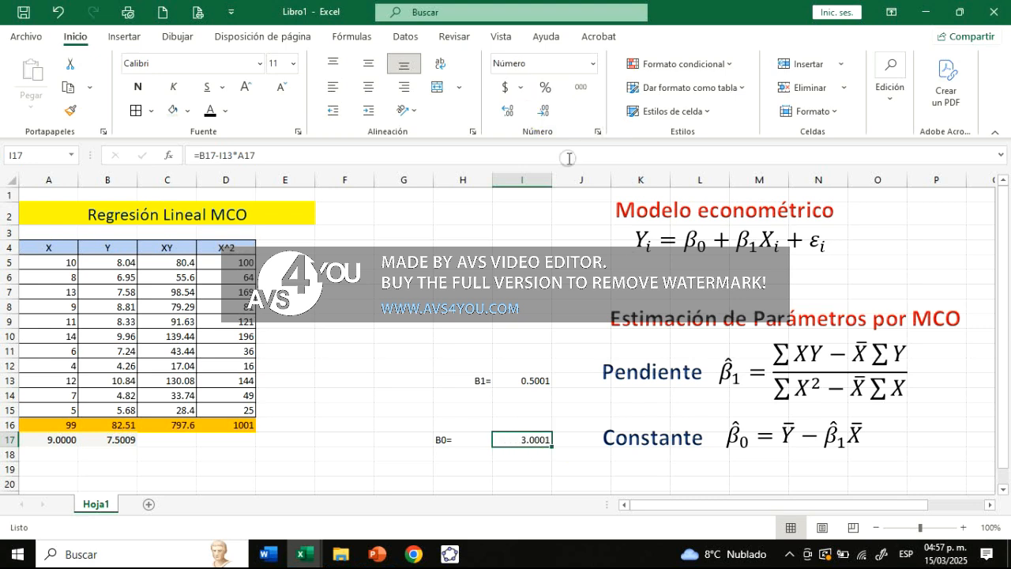
{"action": "left_click", "coordinate": [479, 439]}
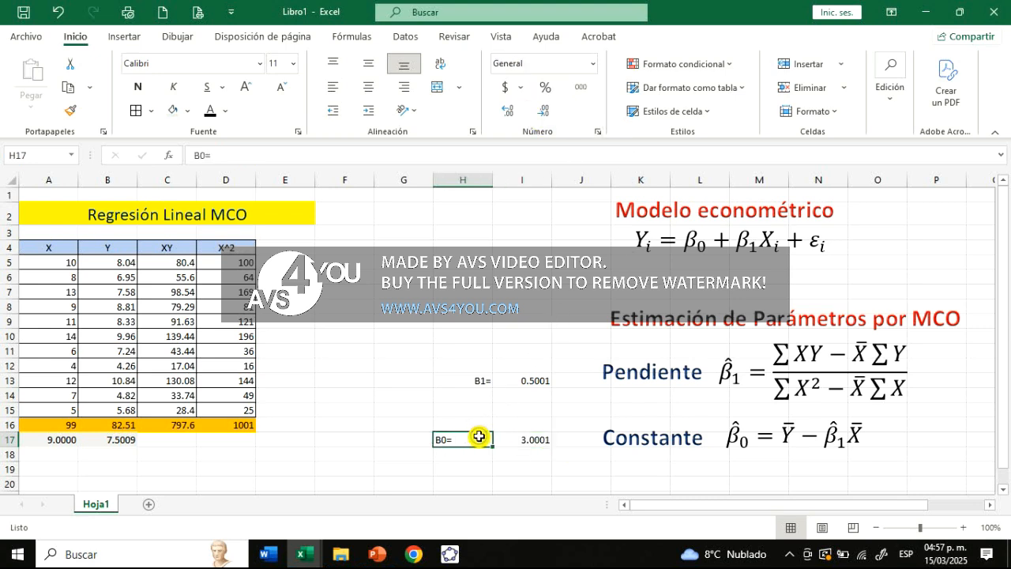
{"action": "left_click", "coordinate": [403, 96]}
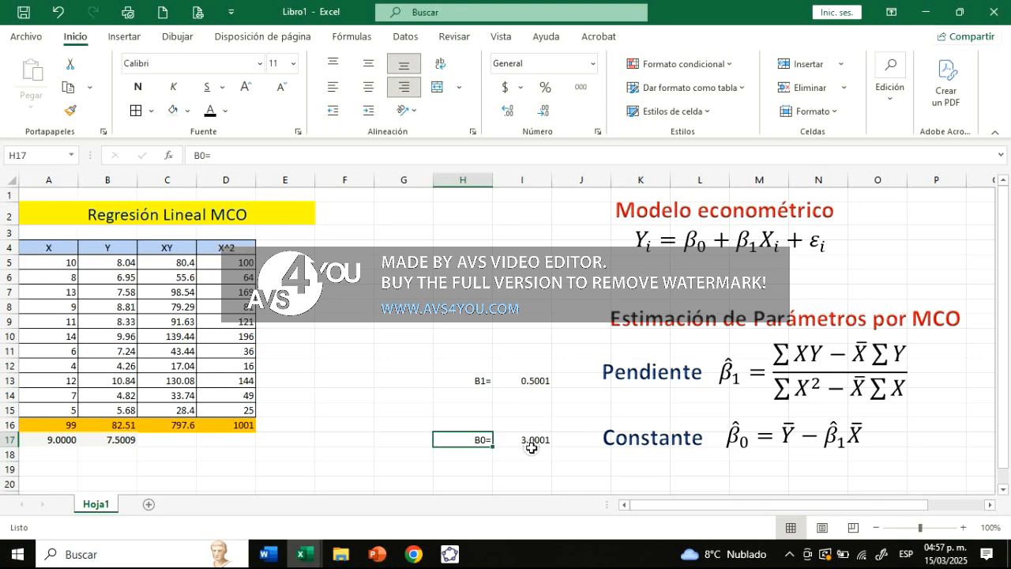
Duplicate the econometric model equation below the Constante formula and rewrite its beginning as Y_i = 3.0001 in place of β0
{"action": "left_click", "coordinate": [711, 245]}
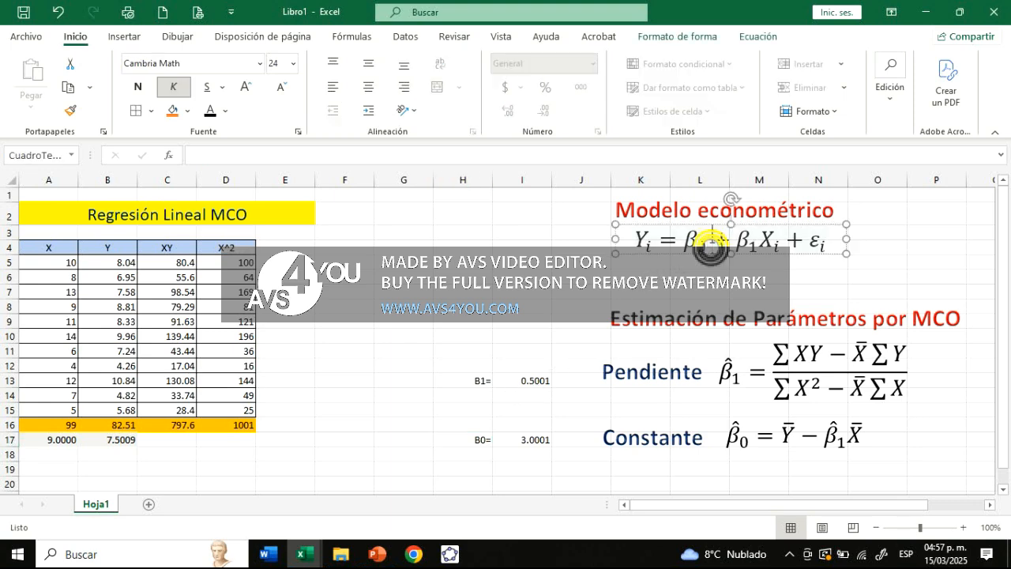
{"action": "left_click", "coordinate": [715, 254]}
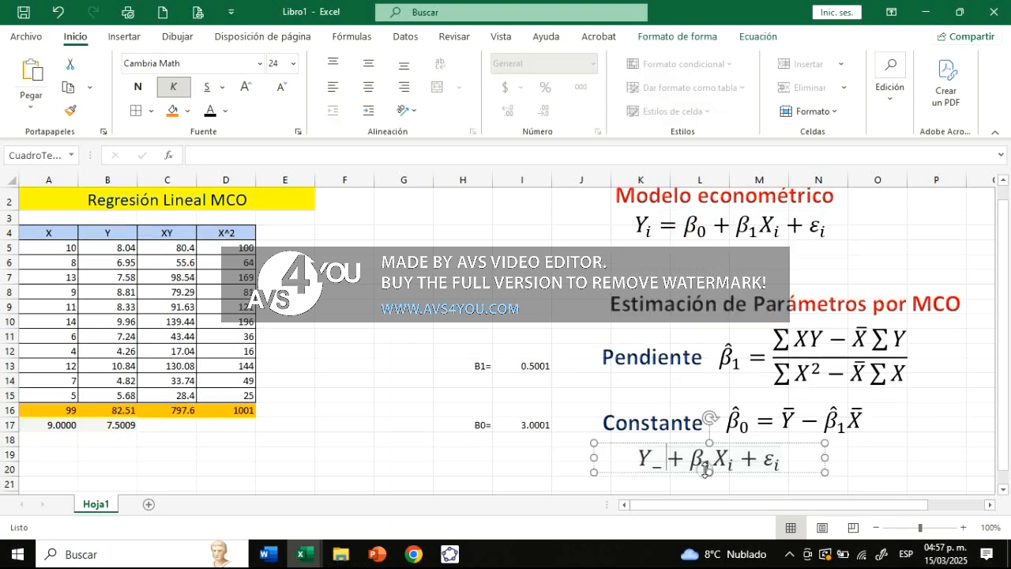
{"action": "type", "text": "i "}
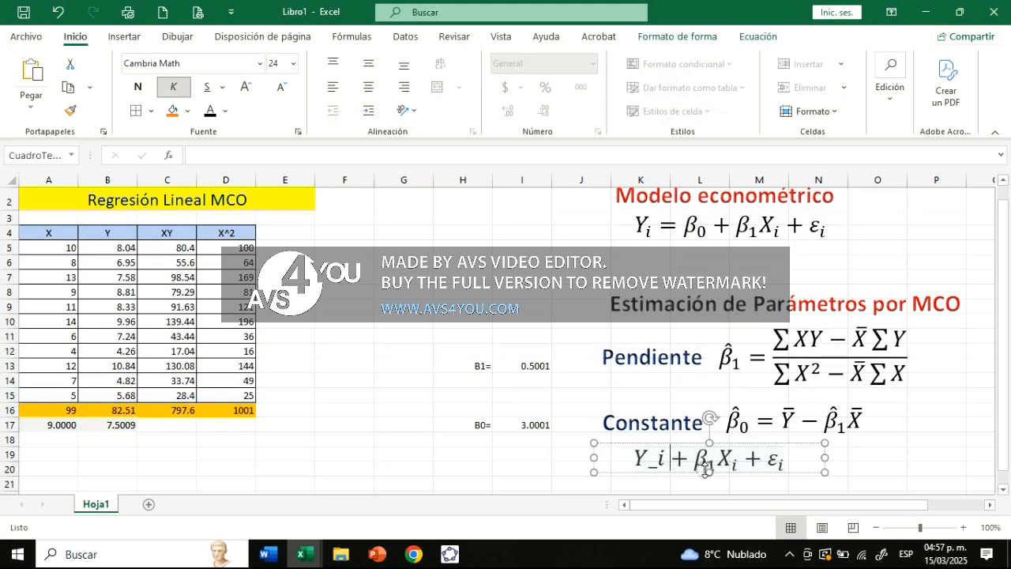
{"action": "type", "text": "= "}
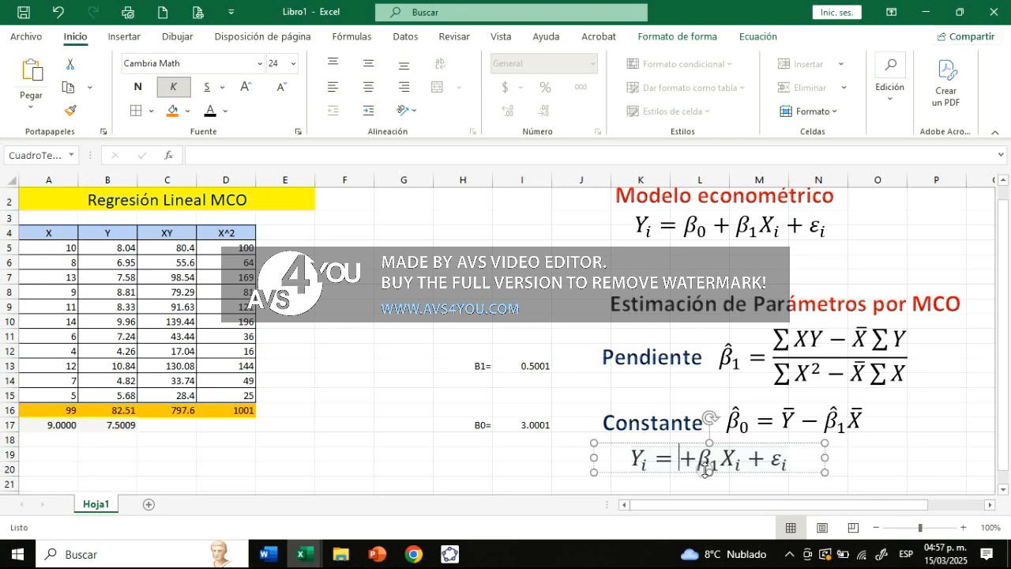
{"action": "type", "text": "3."}
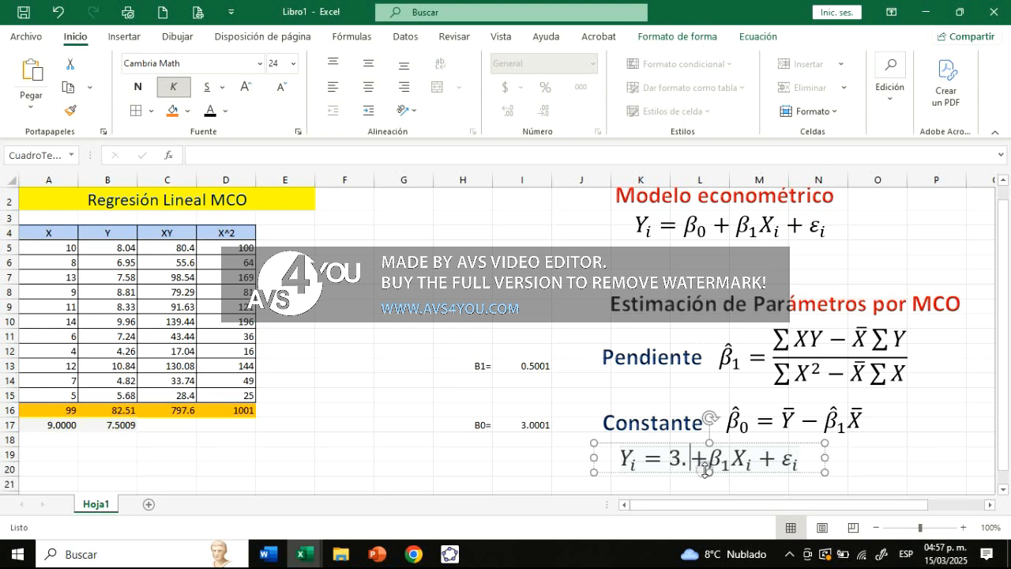
{"action": "type", "text": "000"}
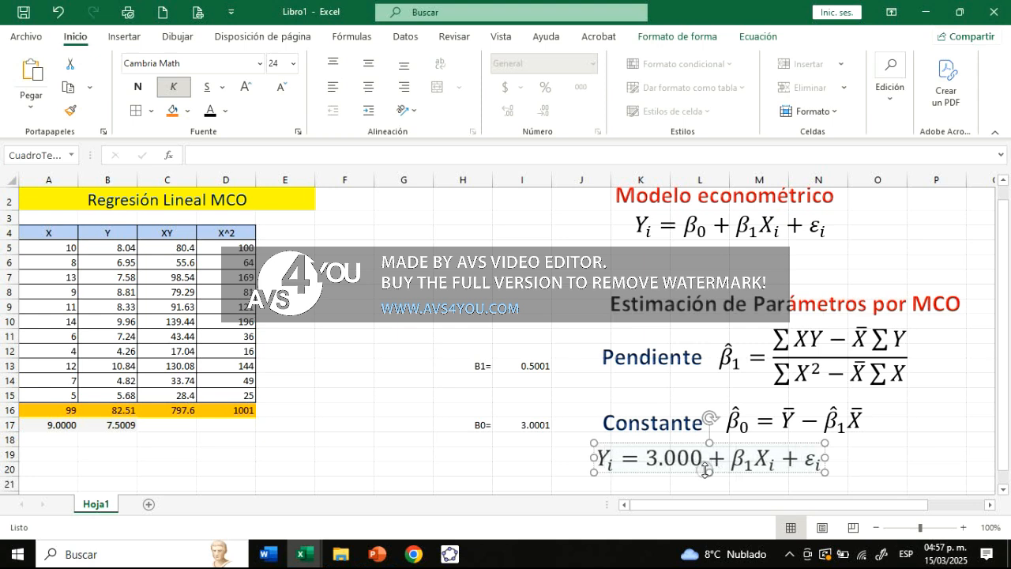
{"action": "type", "text": "1"}
Replace β1 in the duplicated equation with 0.50001
{"action": "key", "text": "Right"}
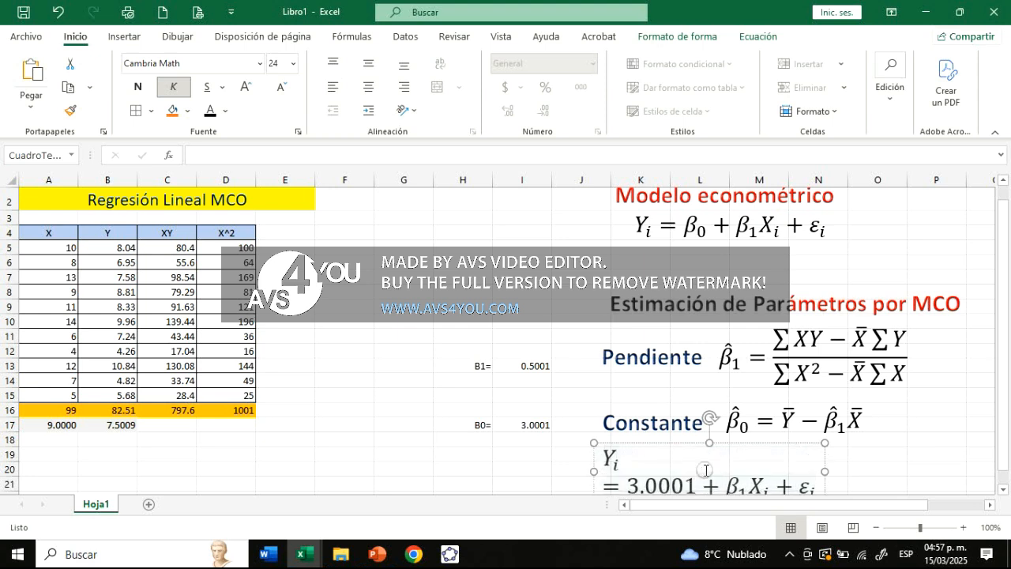
{"action": "key", "text": "shift+Right"}
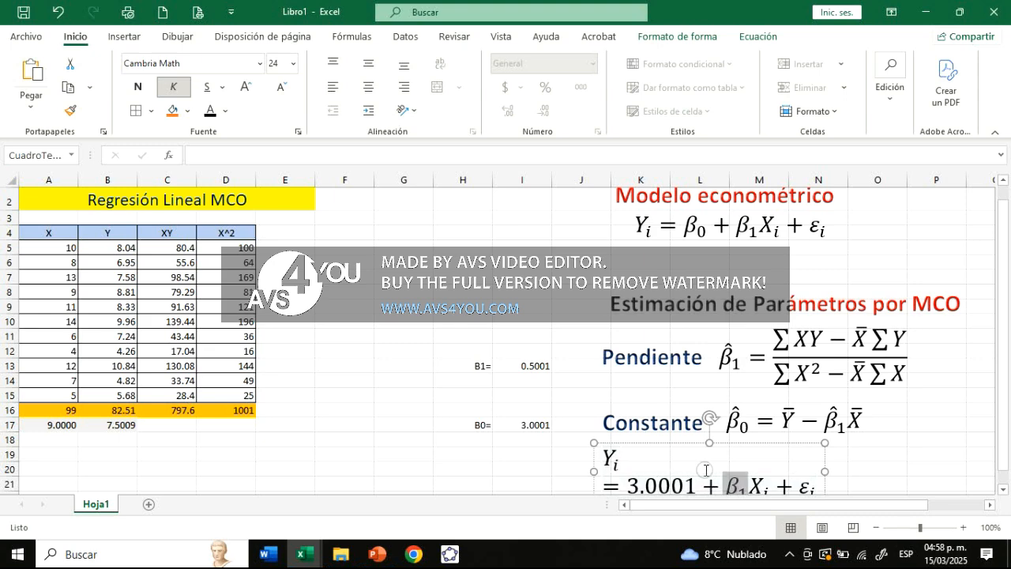
{"action": "type", "text": "0.5"}
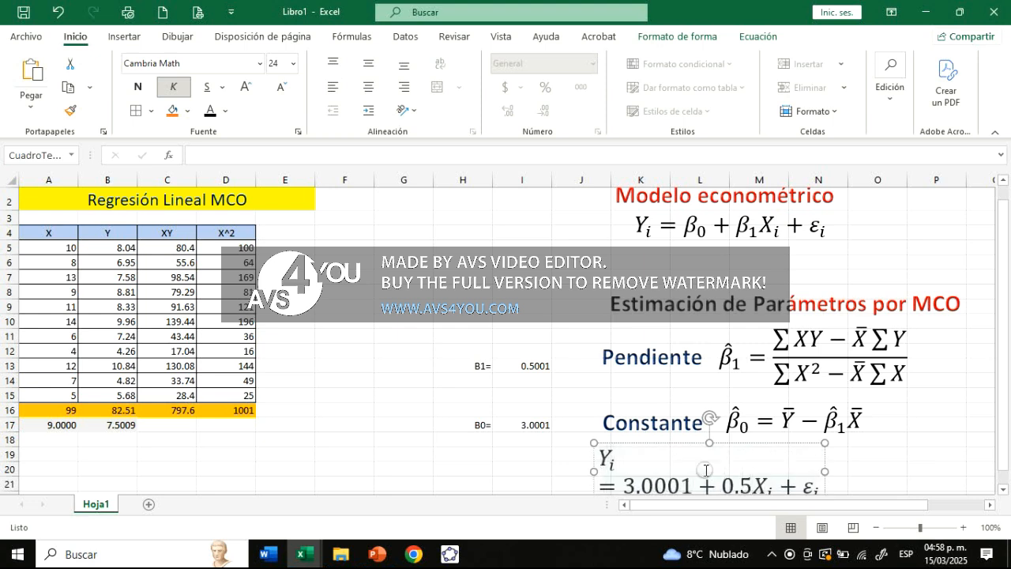
{"action": "type", "text": "000"}
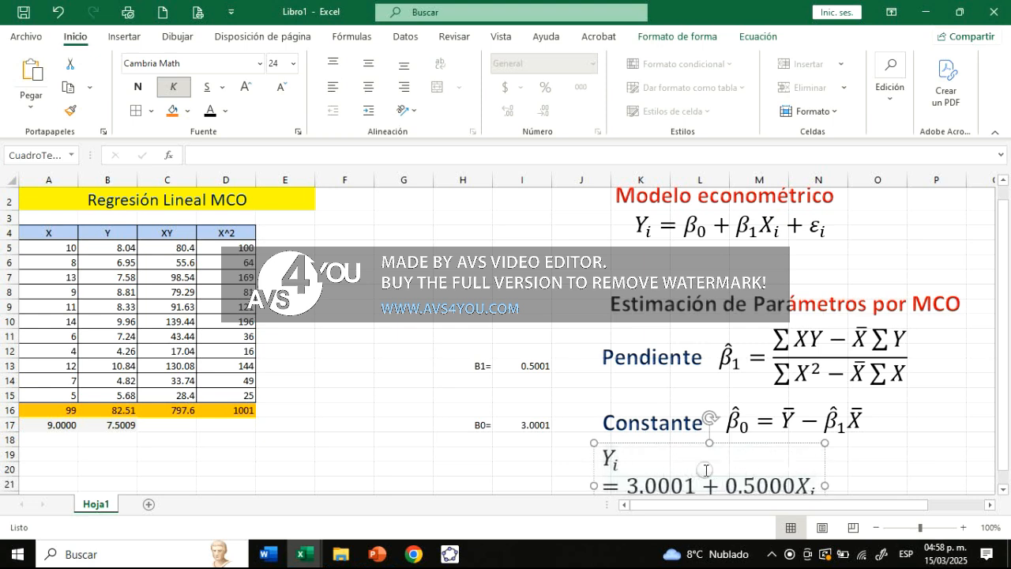
{"action": "type", "text": "1"}
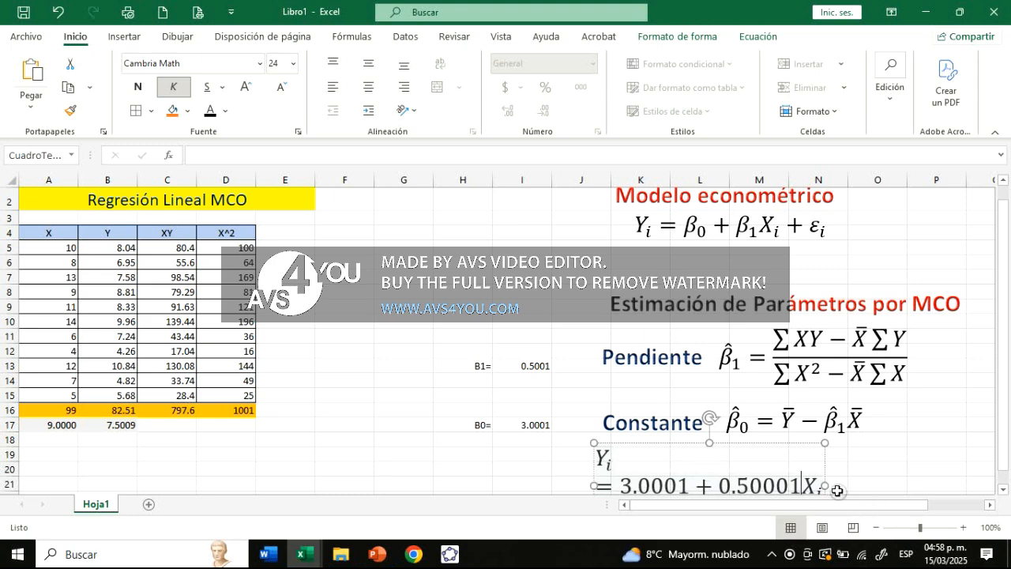
Widen the duplicated equation's text box to fit one line and delete the error term + ε_i
{"action": "left_click_drag", "start_coordinate": [825, 485], "coordinate": [896, 463]}
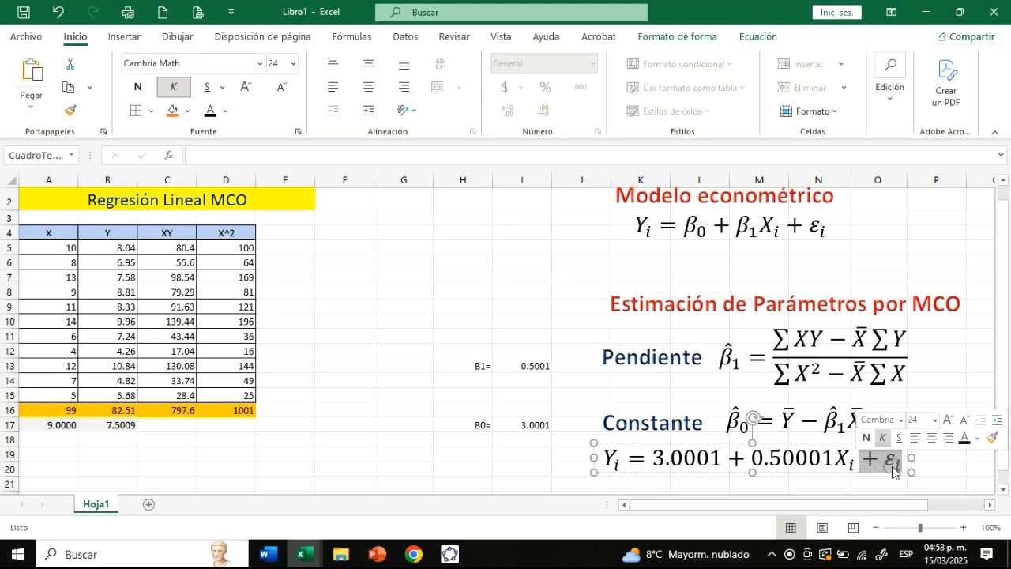
{"action": "key", "text": "BackSpace"}
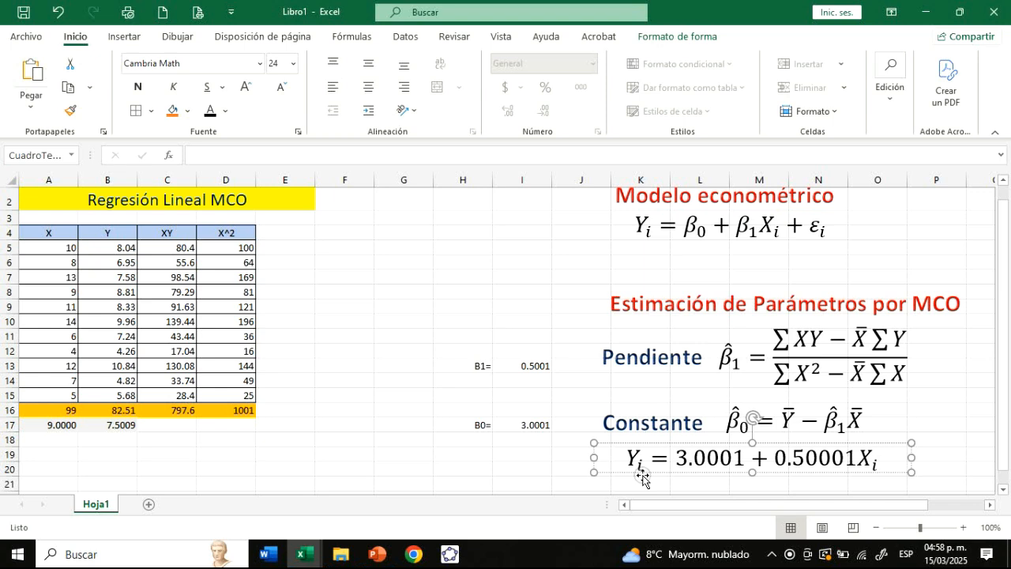
{"action": "key", "text": "Escape"}
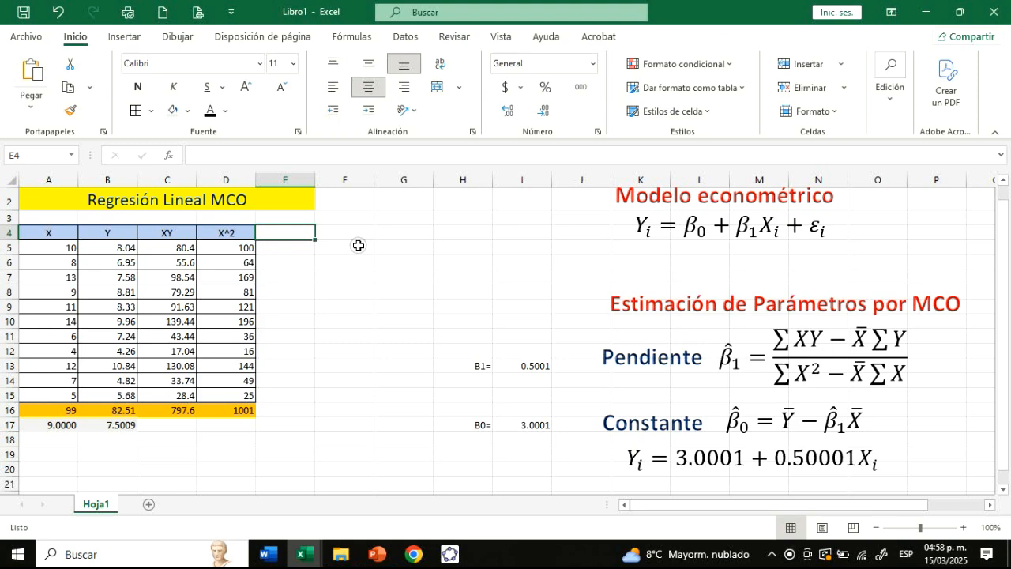
Add the header Yest in E4 and copy the X^2 header's formatting onto it
{"action": "type", "text": "Y"}
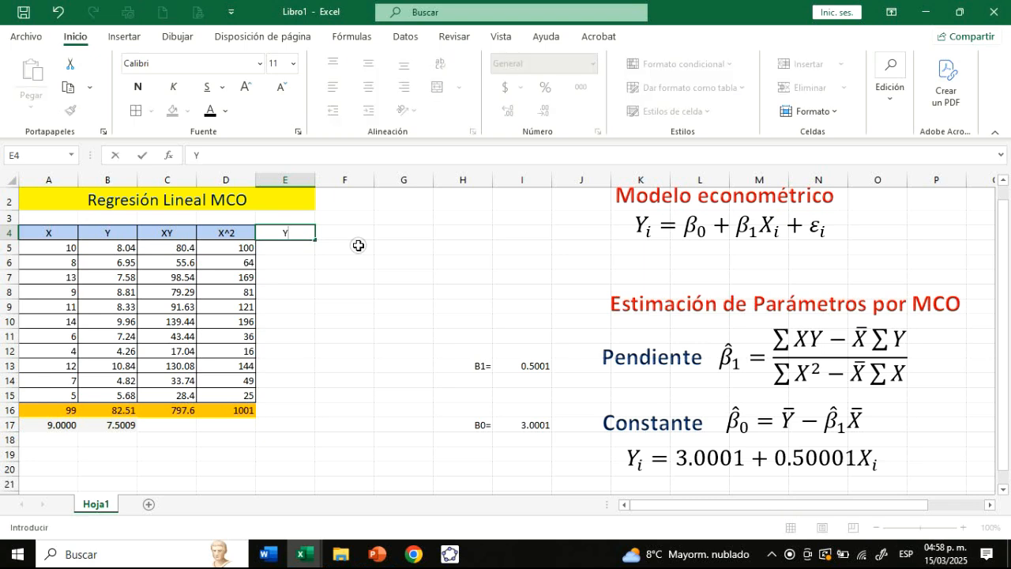
{"action": "type", "text": "est"}
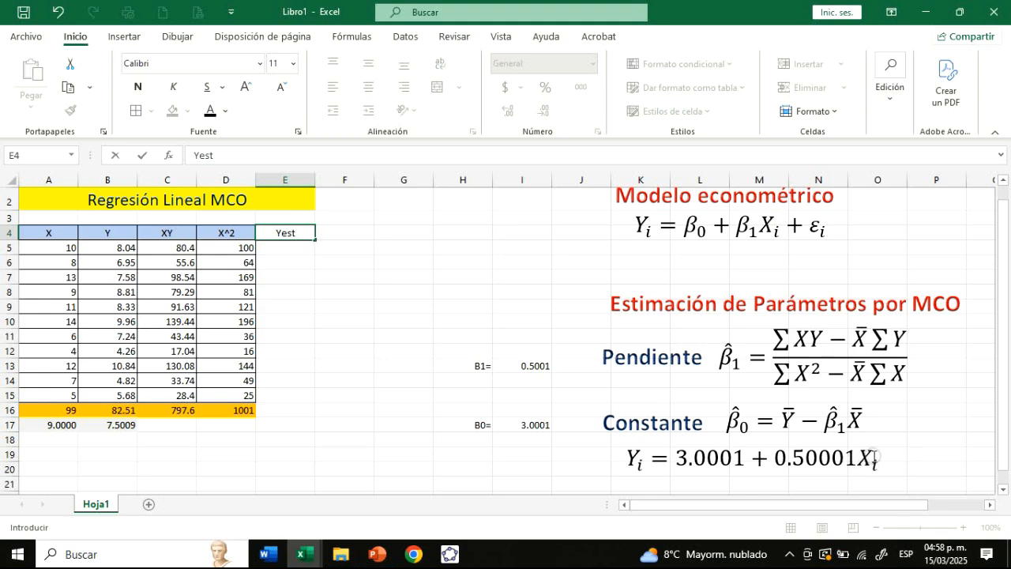
{"action": "key", "text": "Return"}
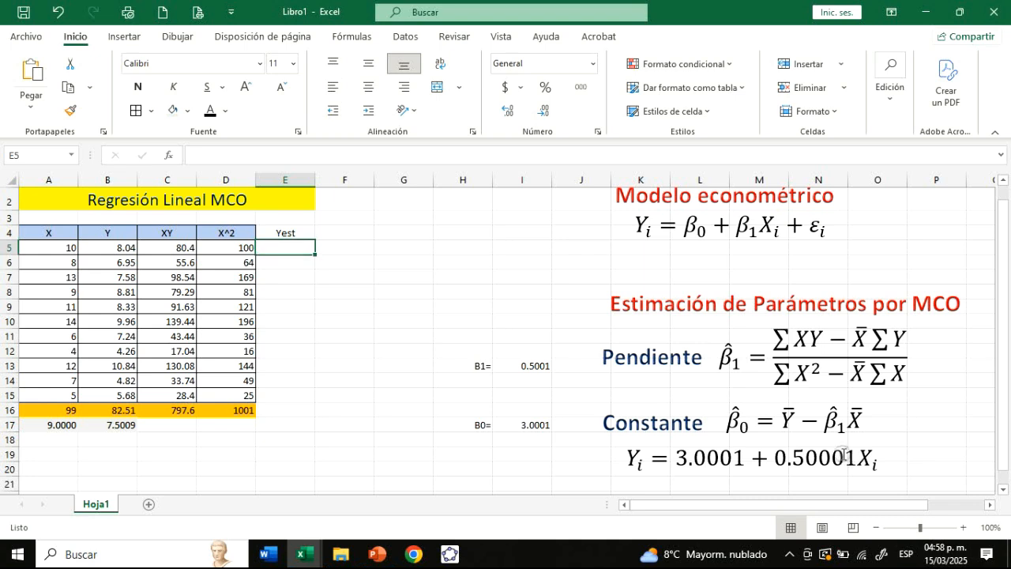
{"action": "left_click", "coordinate": [224, 228]}
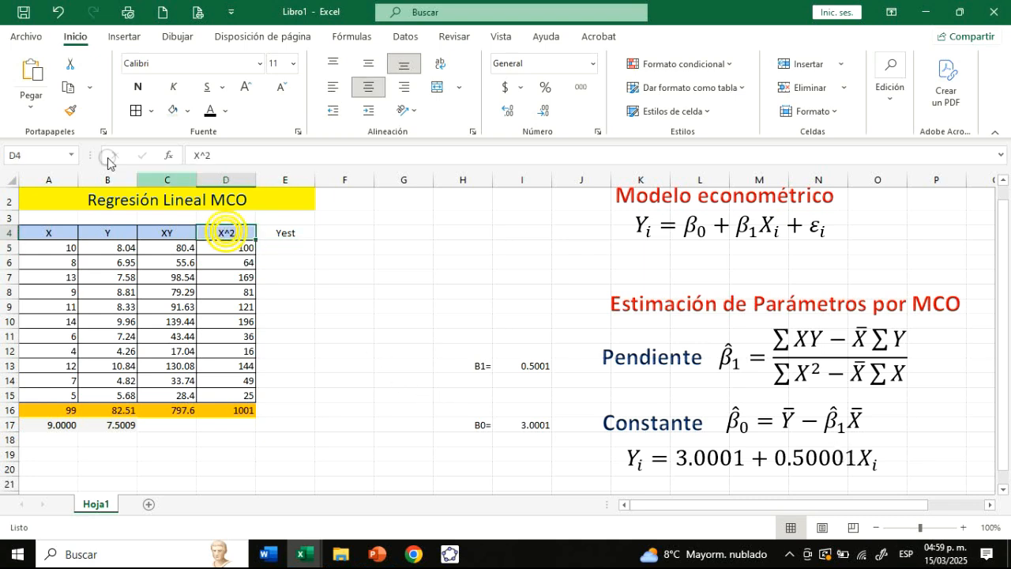
{"action": "left_click", "coordinate": [70, 110]}
{"action": "left_click", "coordinate": [296, 232]}
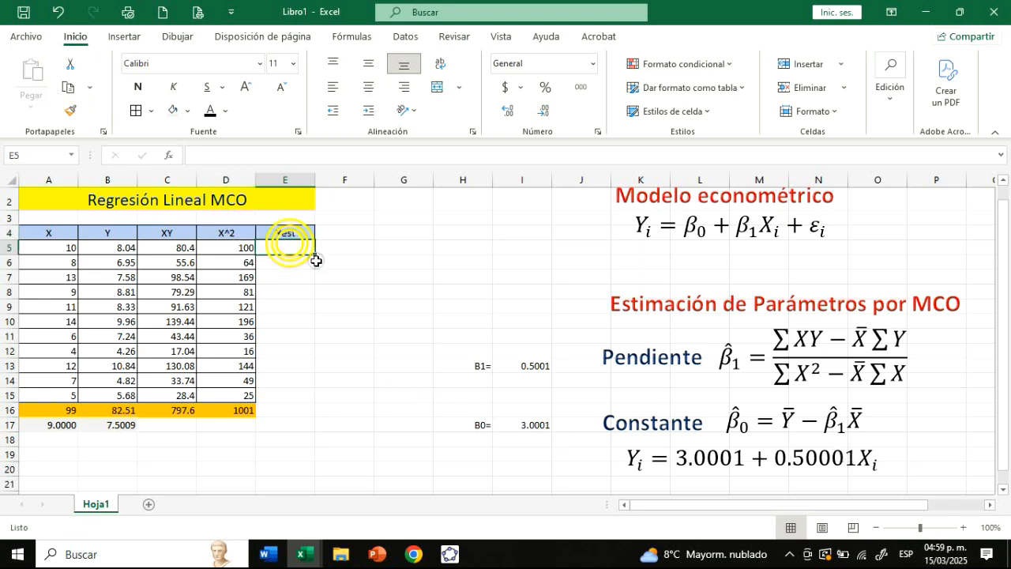
Enter the fitted-value formula =I17+I13*A5 in E5, using the constant, the slope and the first X value
{"action": "left_click", "coordinate": [313, 251]}
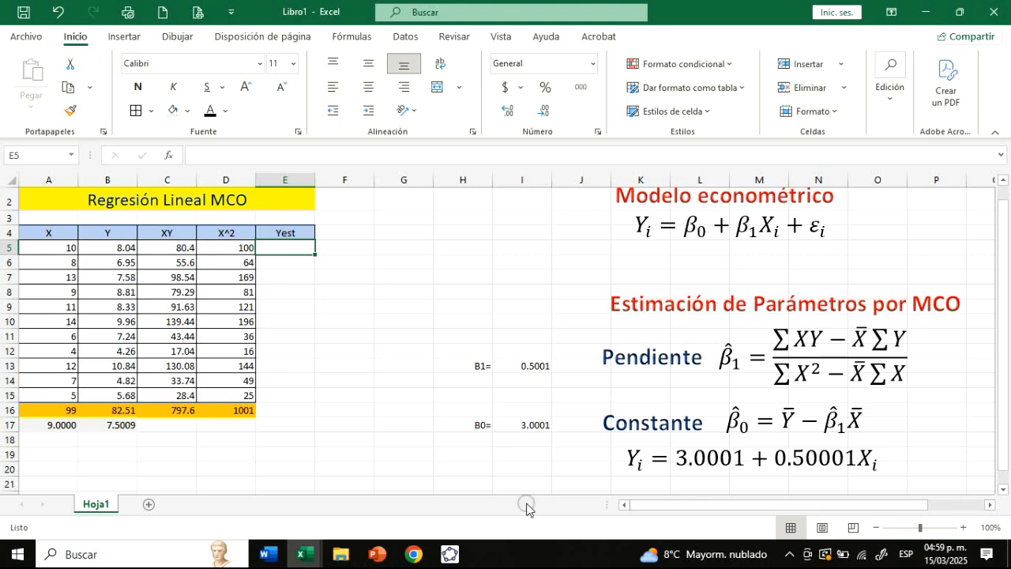
{"action": "type", "text": "="}
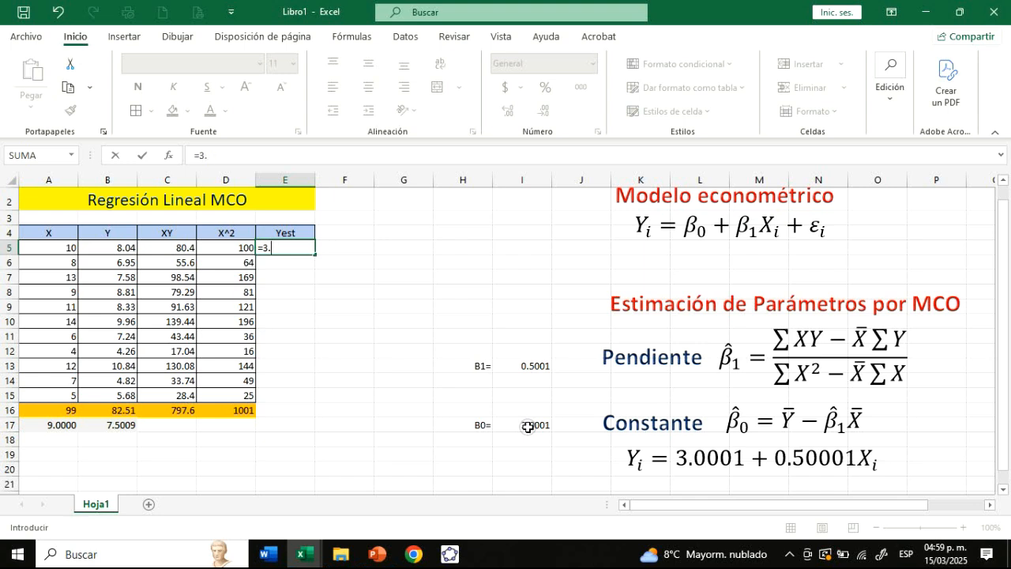
{"action": "left_click", "coordinate": [527, 426]}
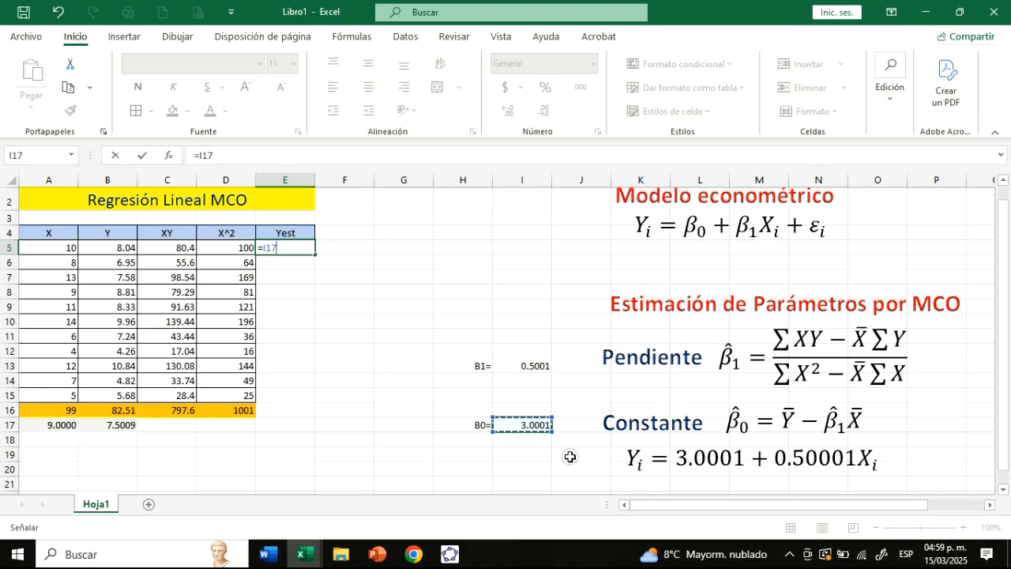
{"action": "type", "text": "+"}
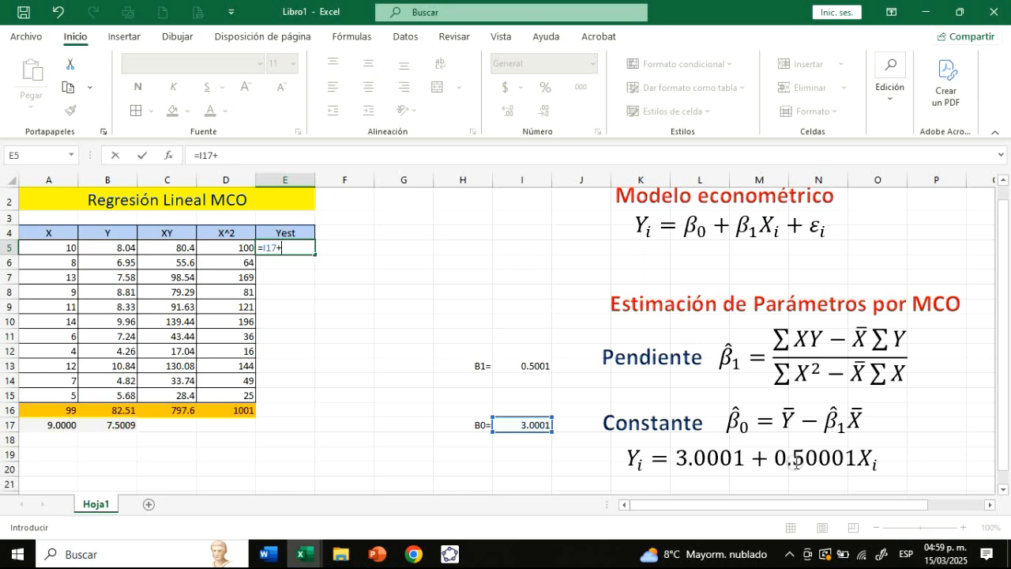
{"action": "left_click", "coordinate": [538, 367]}
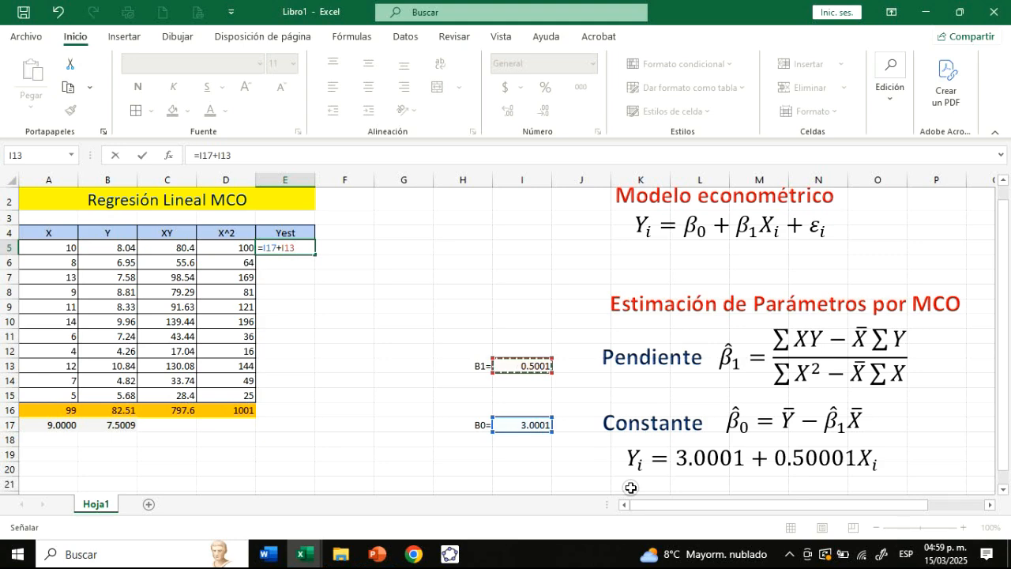
{"action": "type", "text": "*"}
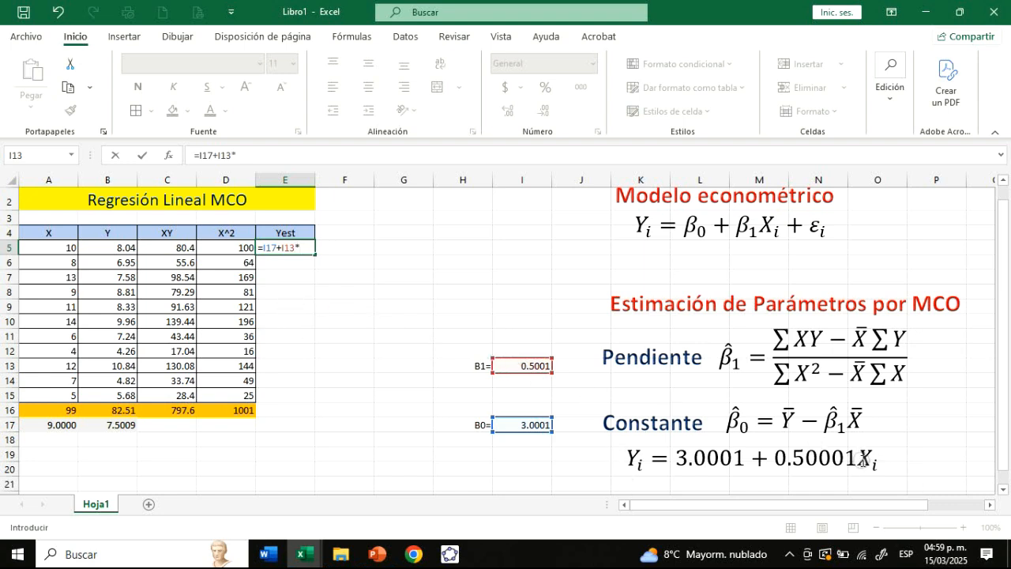
{"action": "left_click", "coordinate": [58, 248]}
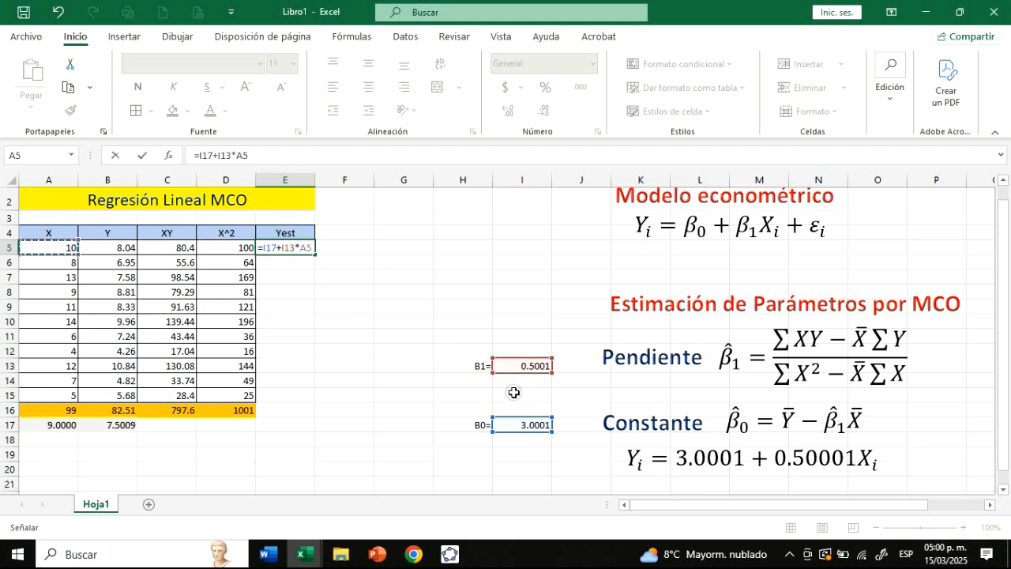
Make the constant and slope references absolute so that E5 contains =$I$17+$I$13*A5
{"action": "left_click", "coordinate": [274, 248]}
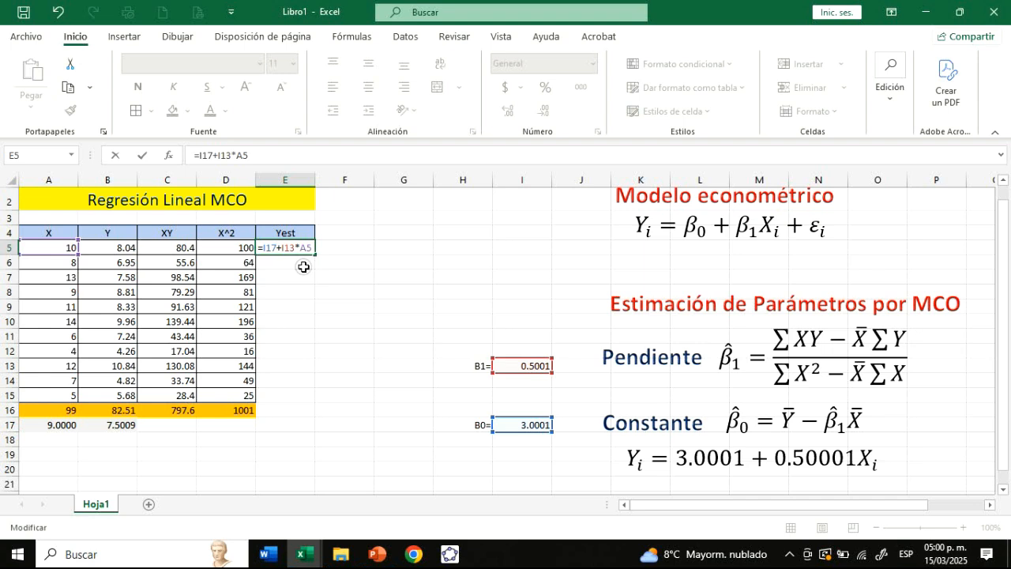
{"action": "key", "text": "F4"}
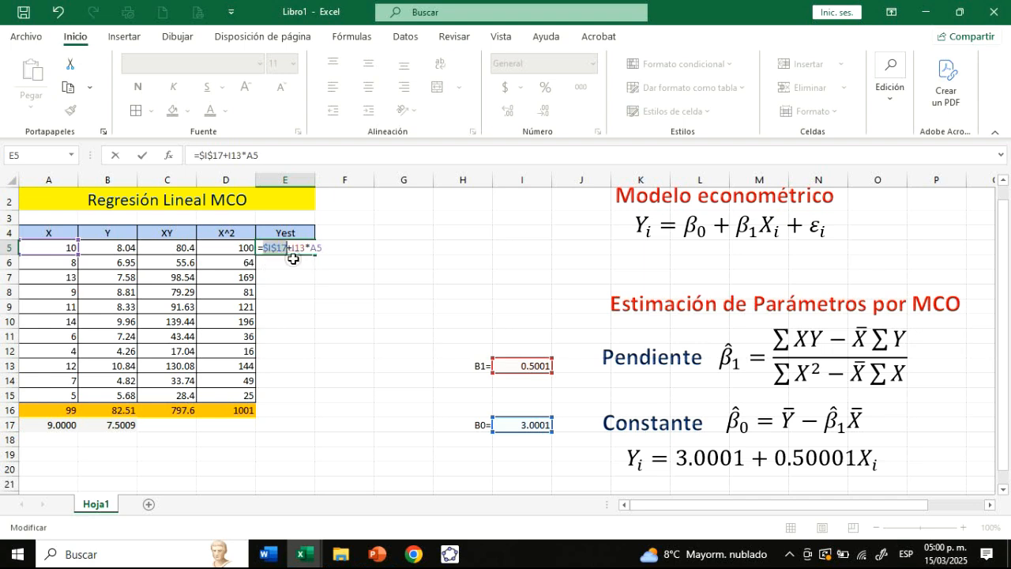
{"action": "left_click", "coordinate": [302, 250]}
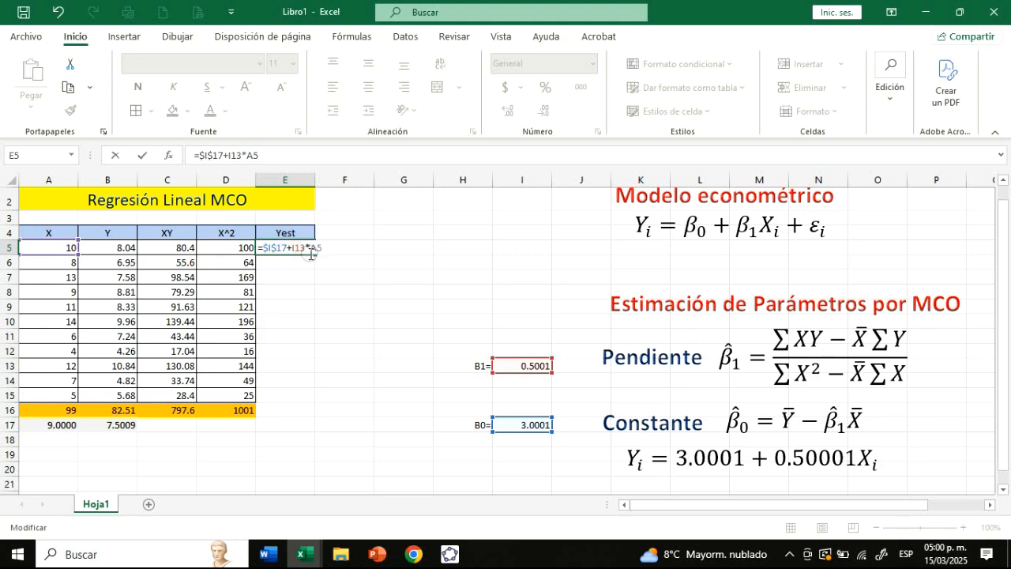
{"action": "key", "text": "F4"}
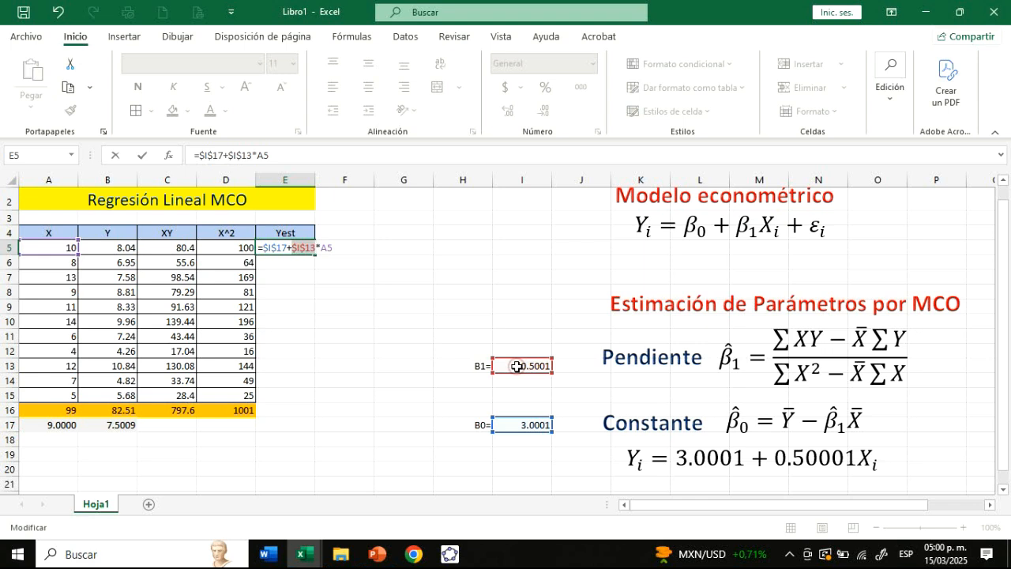
{"action": "key", "text": "Return"}
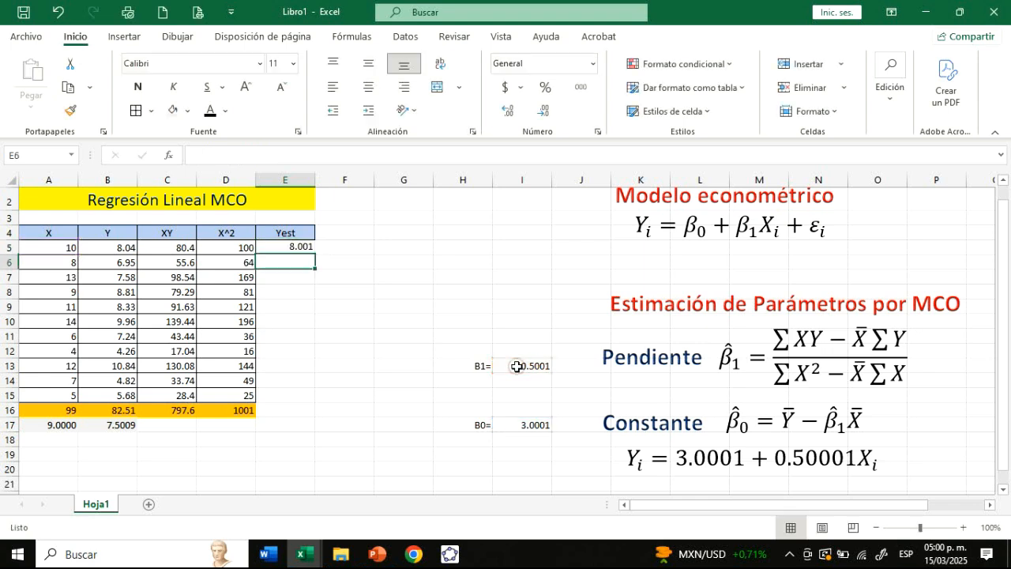
Fill the E5 formula down through E15 and format the estimated values with four decimals
{"action": "left_click", "coordinate": [308, 250]}
{"action": "left_click_drag", "start_coordinate": [317, 255], "coordinate": [306, 405]}
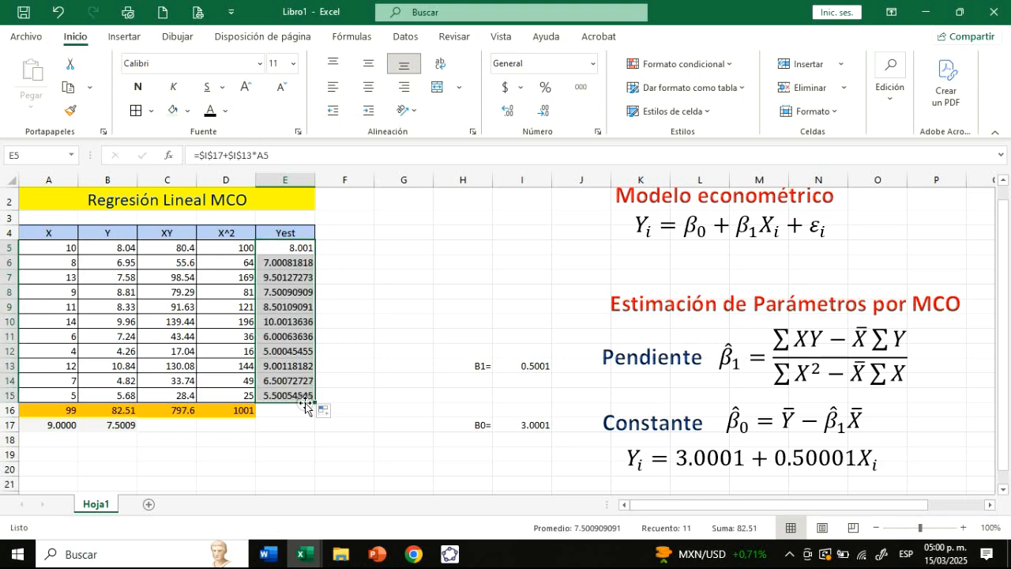
{"action": "left_click", "coordinate": [545, 112]}
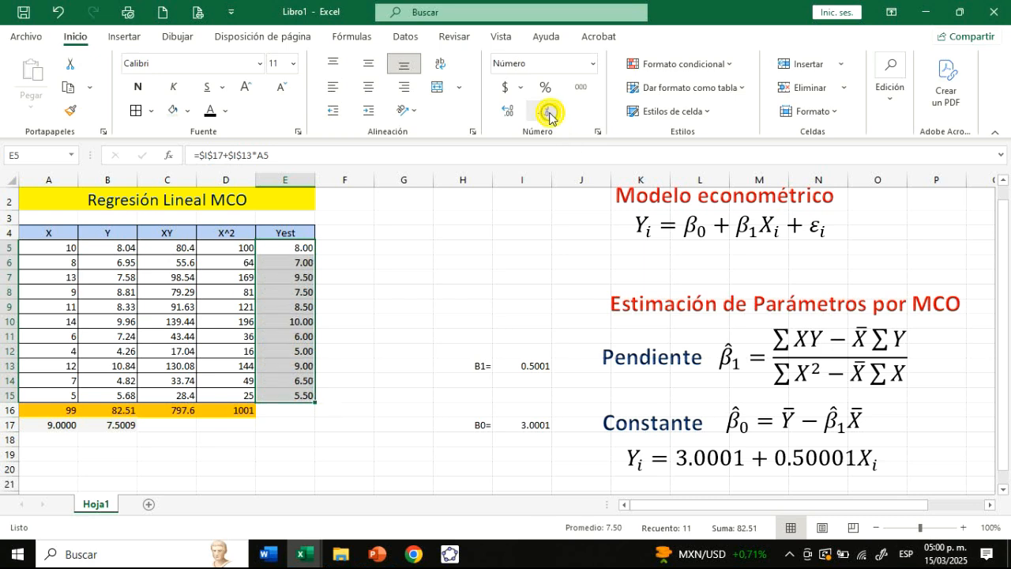
{"action": "left_click", "coordinate": [511, 111]}
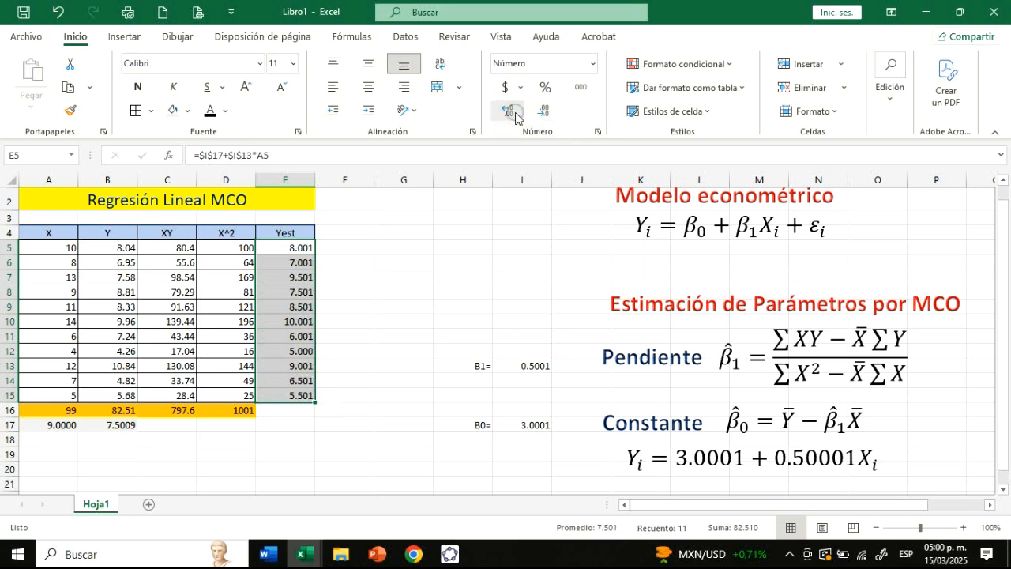
{"action": "left_click", "coordinate": [511, 112]}
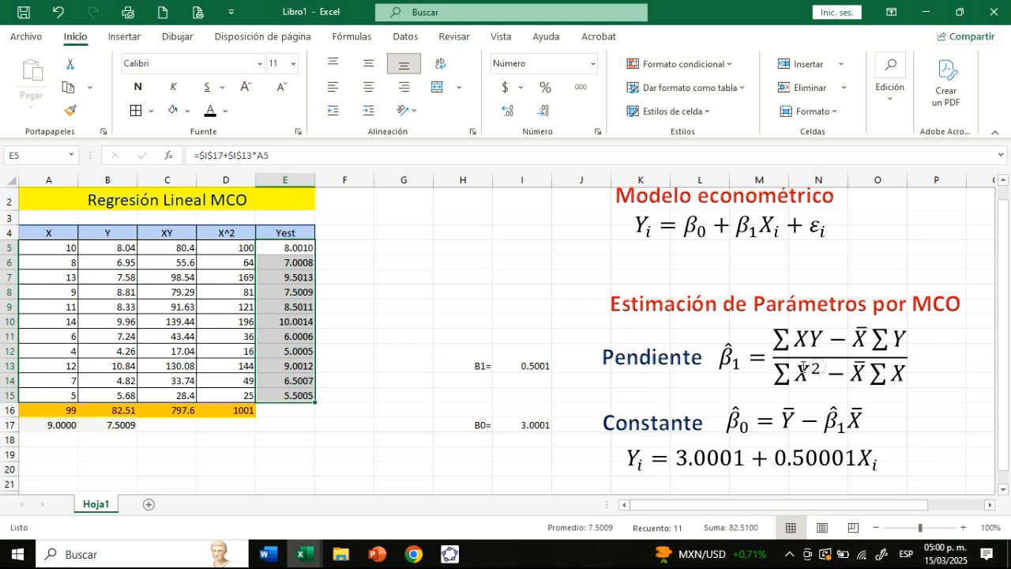
Insert a new equation on the sheet and begin it with ε =
{"action": "left_click", "coordinate": [345, 232]}
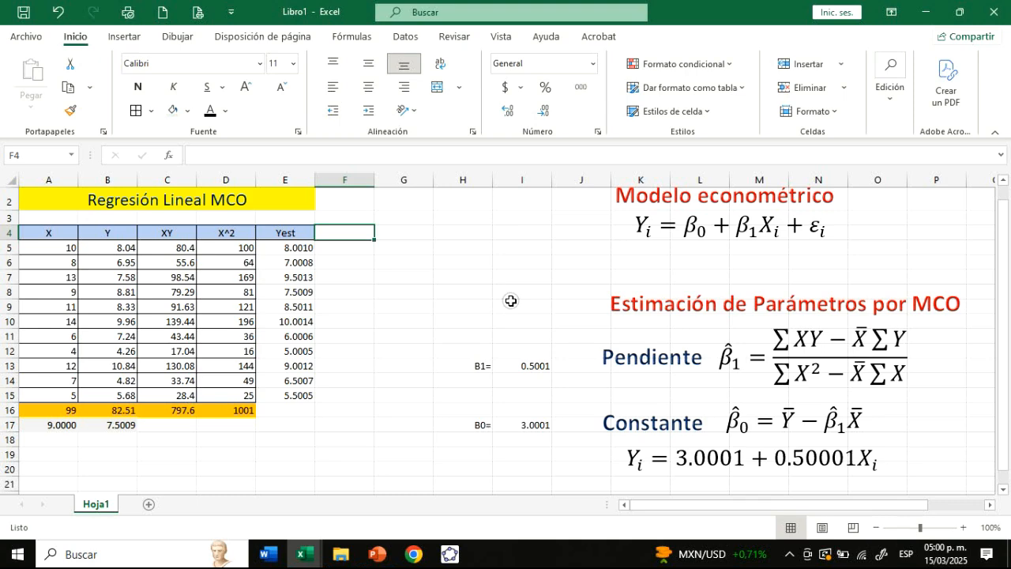
{"action": "left_click", "coordinate": [125, 35]}
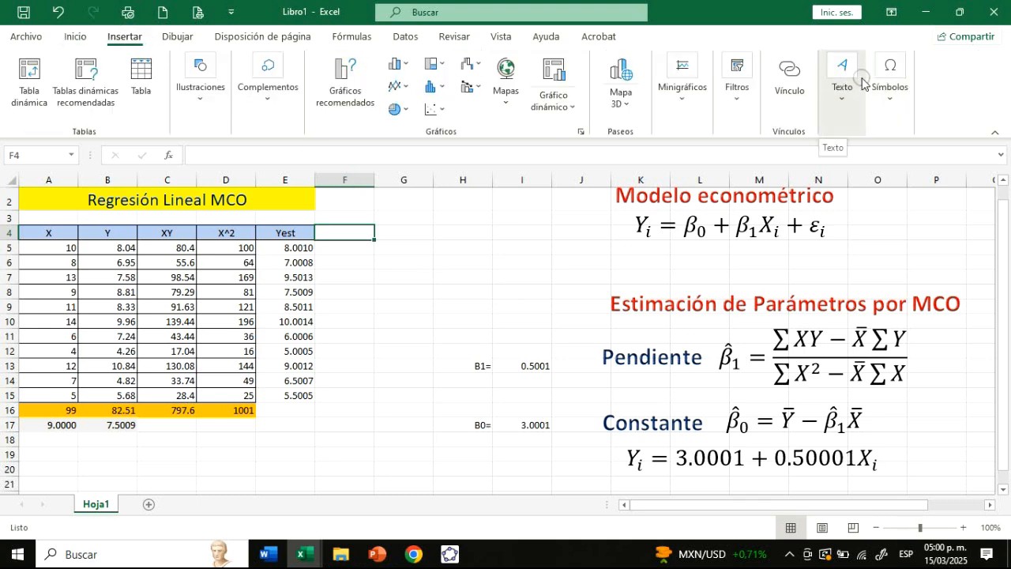
{"action": "left_click", "coordinate": [891, 77]}
{"action": "left_click", "coordinate": [886, 158]}
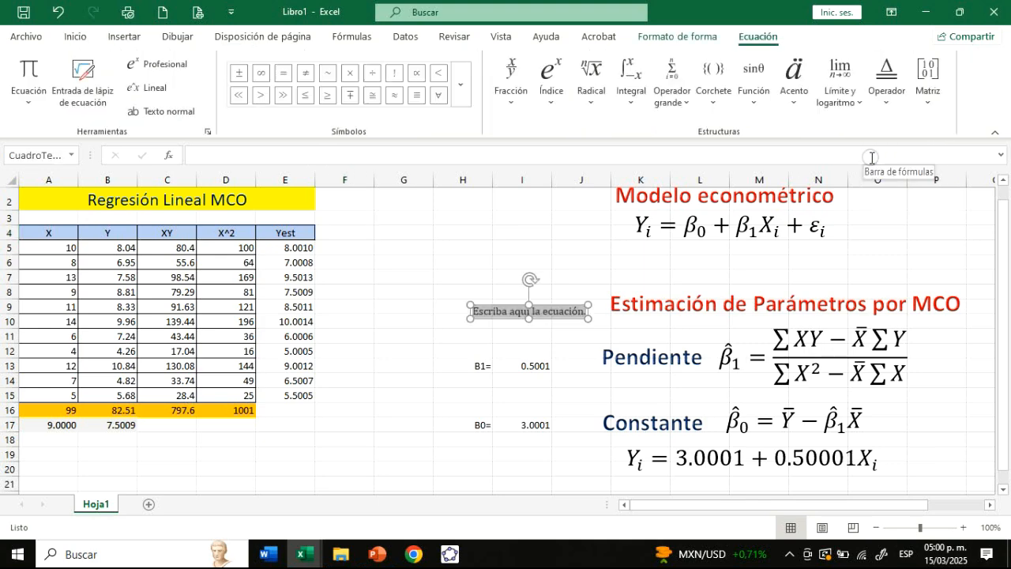
{"action": "left_click", "coordinate": [461, 84]}
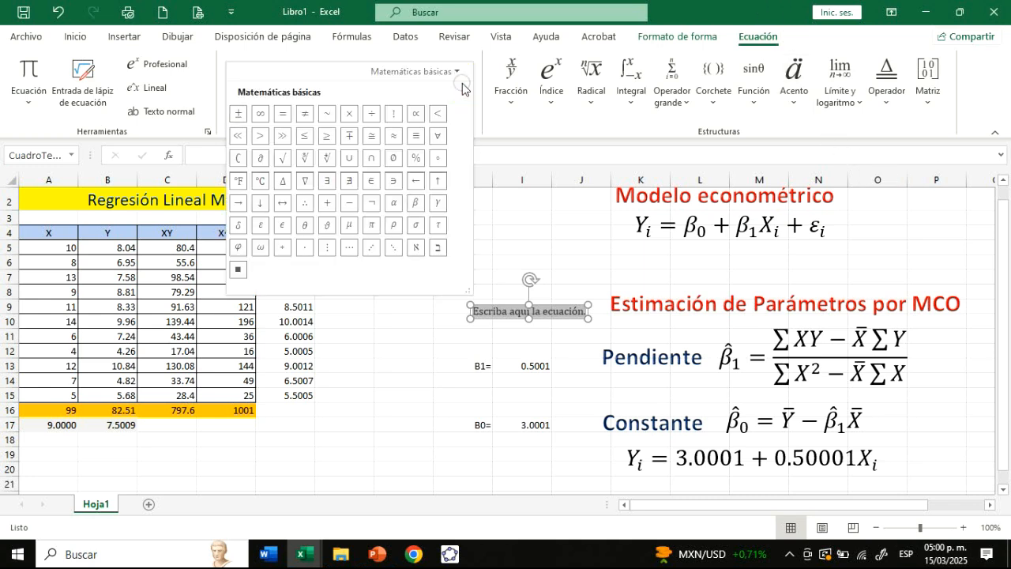
{"action": "left_click", "coordinate": [263, 225]}
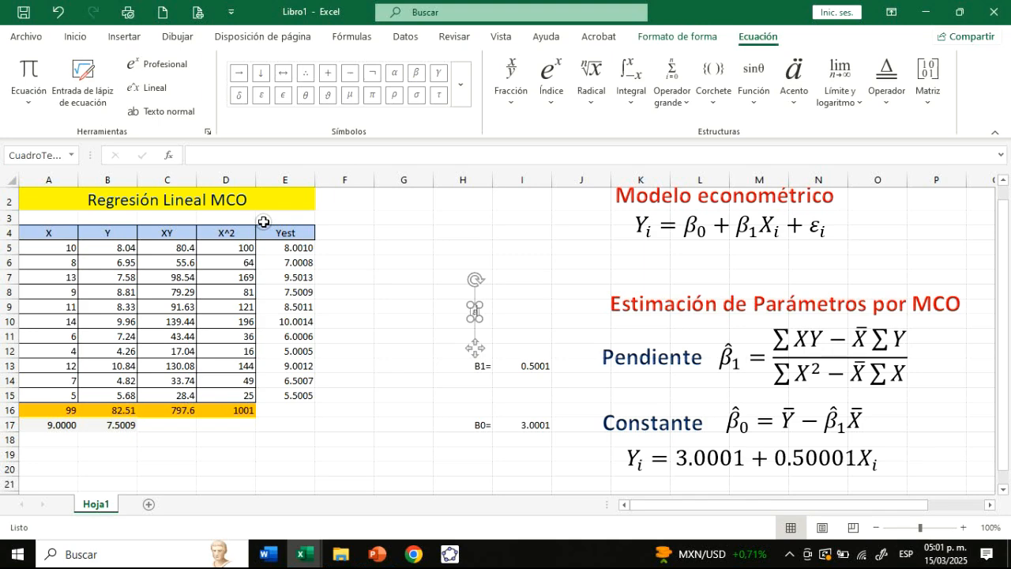
{"action": "type", "text": "="}
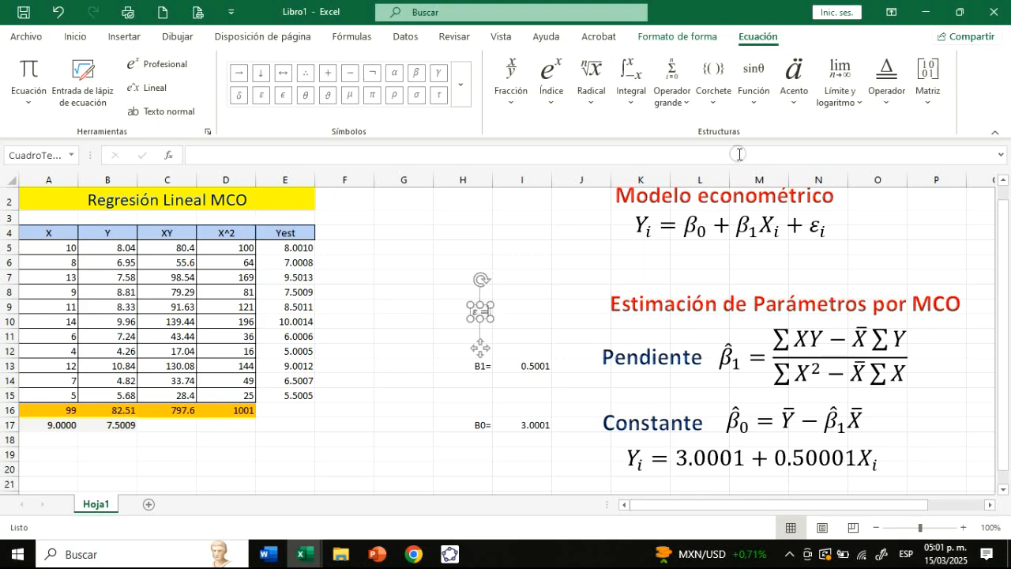
Complete the error equation with Ŷ − Y, putting a hat accent over the first Y
{"action": "left_click", "coordinate": [794, 83]}
{"action": "left_click", "coordinate": [920, 173]}
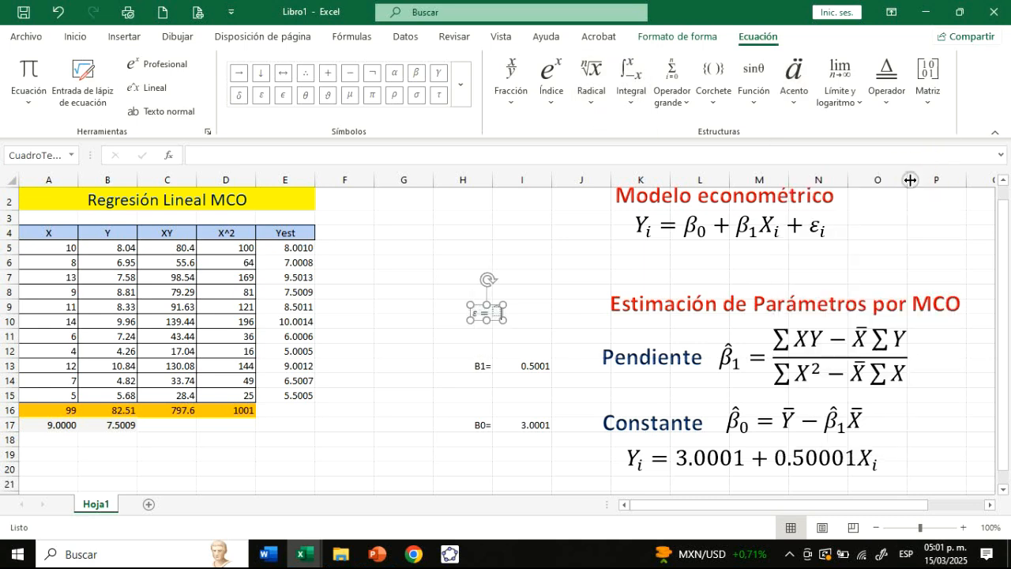
{"action": "left_click", "coordinate": [504, 314]}
{"action": "type", "text": "Y"}
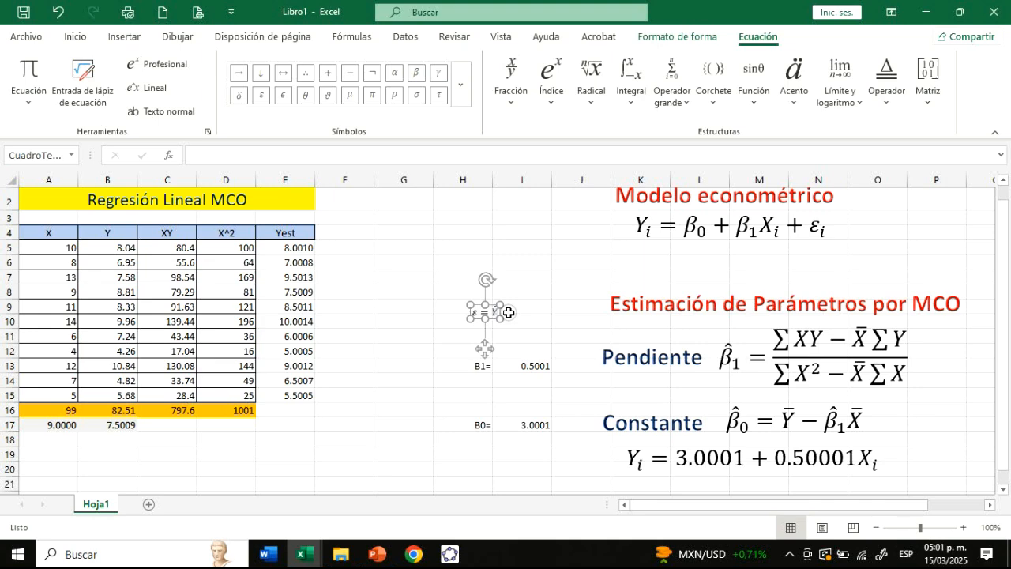
{"action": "type", "text": "-"}
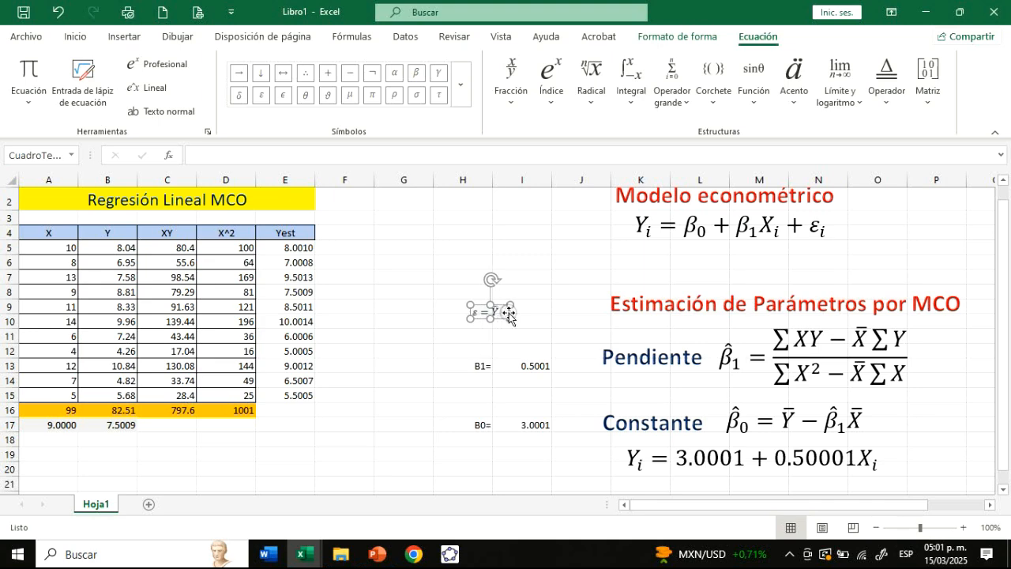
{"action": "type", "text": "Y"}
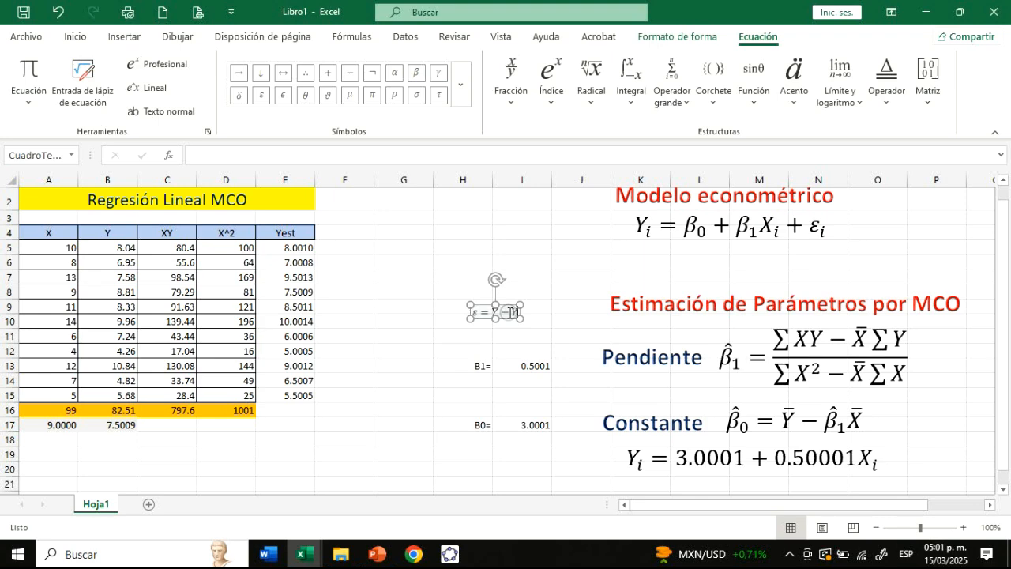
Move the error equation box onto cell F4 so it serves as the column header beside Yest
{"action": "left_click", "coordinate": [461, 331]}
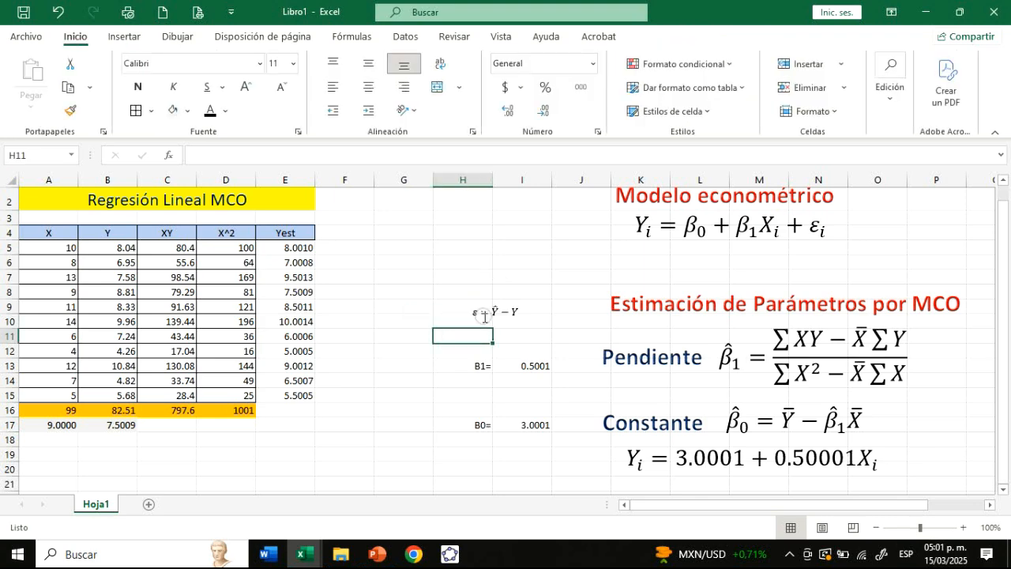
{"action": "left_click", "coordinate": [488, 318]}
{"action": "left_click_drag", "start_coordinate": [488, 322], "coordinate": [336, 240]}
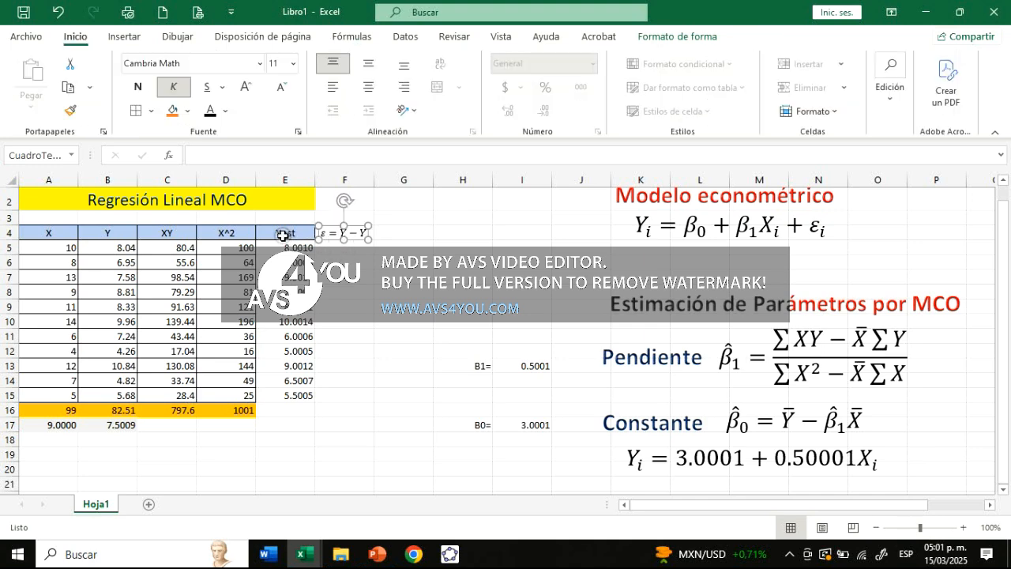
{"action": "left_click", "coordinate": [283, 235]}
{"action": "left_click", "coordinate": [70, 110]}
{"action": "left_click", "coordinate": [331, 232]}
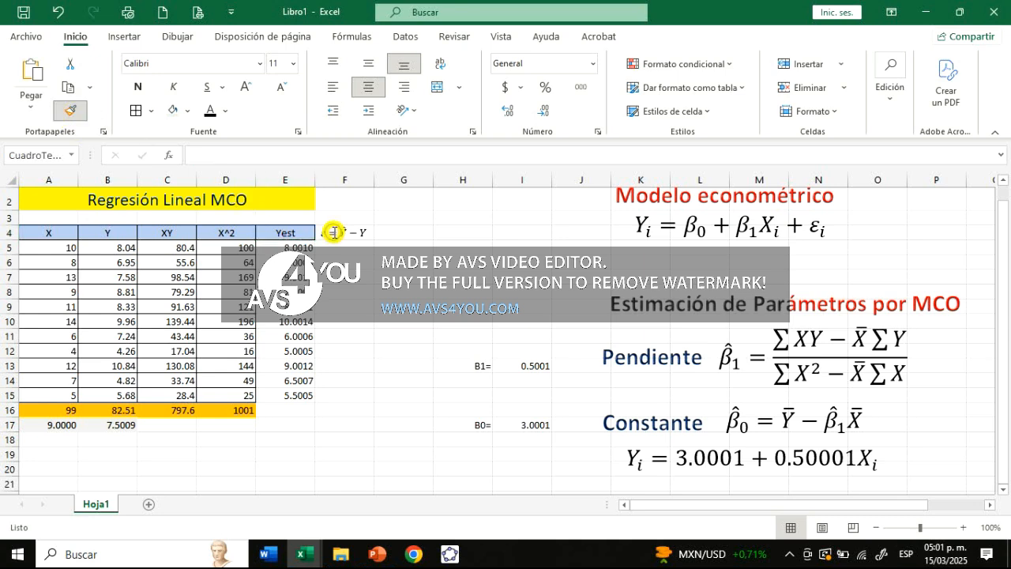
Copy the Yest header's formatting onto cell F4 behind the error equation
{"action": "left_click", "coordinate": [286, 231]}
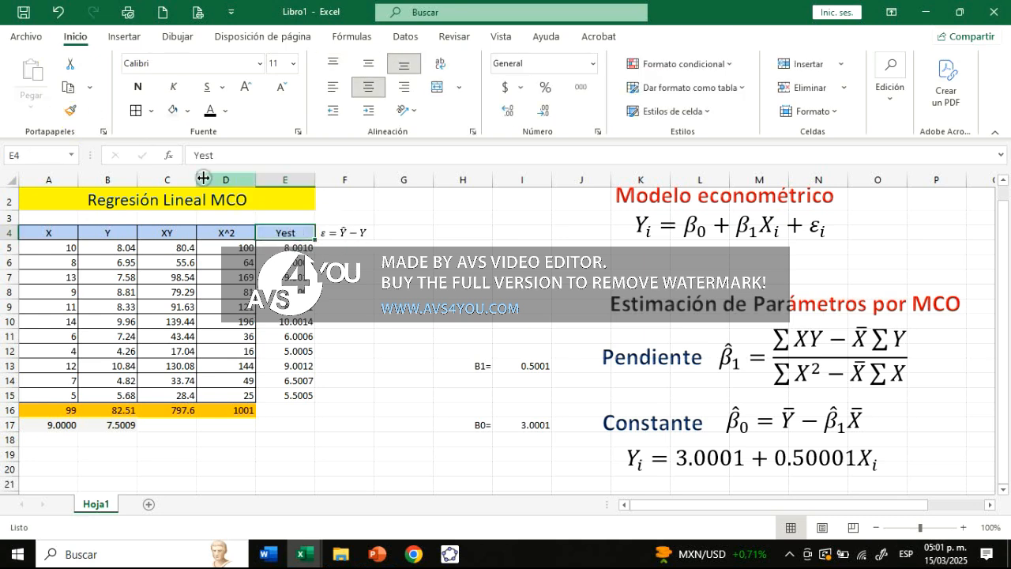
{"action": "left_click", "coordinate": [75, 113]}
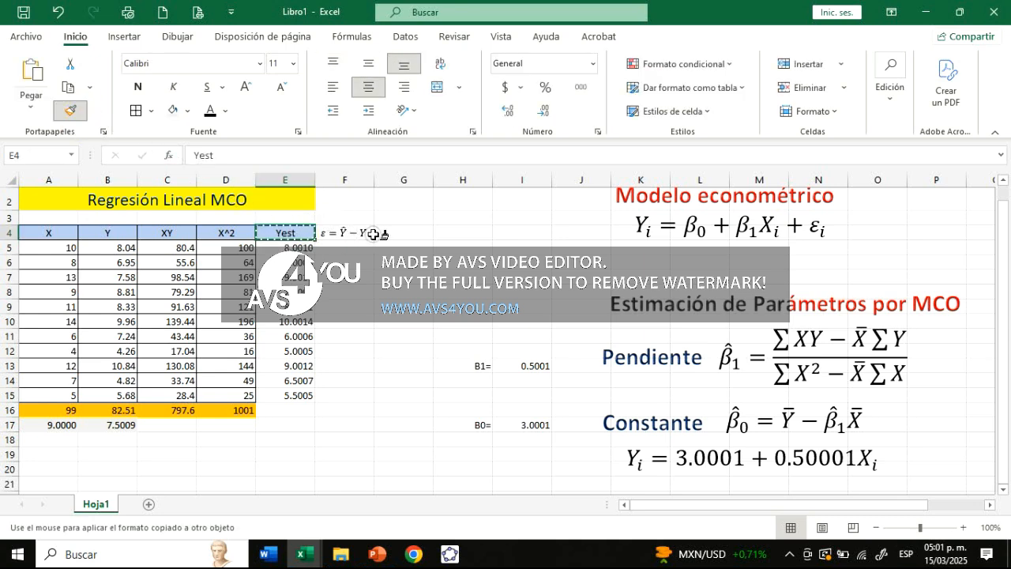
{"action": "left_click", "coordinate": [325, 231]}
Compute the errors in F5:F15 with the formula =E5-B5, filled down from the first data row
{"action": "left_click", "coordinate": [344, 248]}
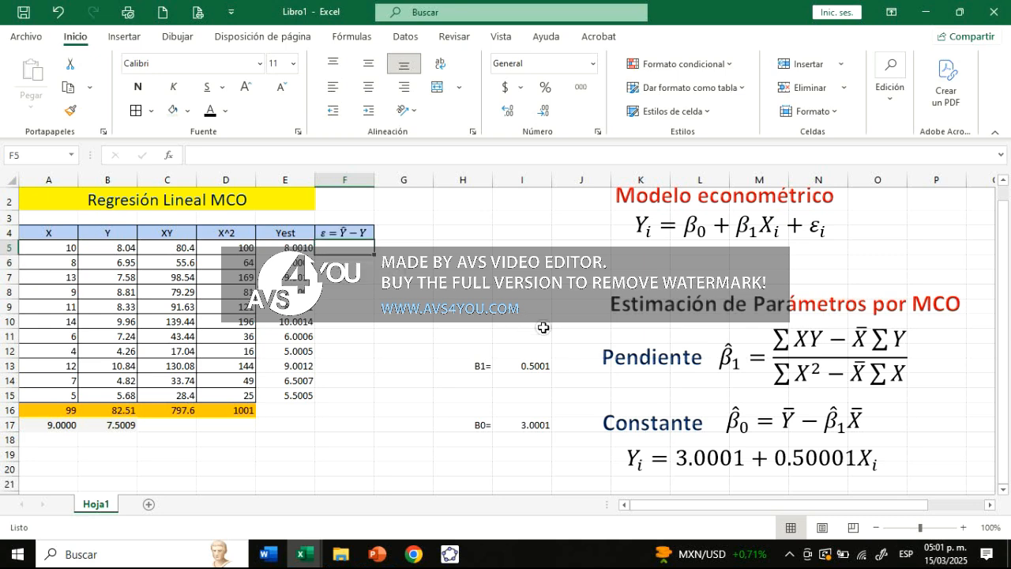
{"action": "type", "text": "="}
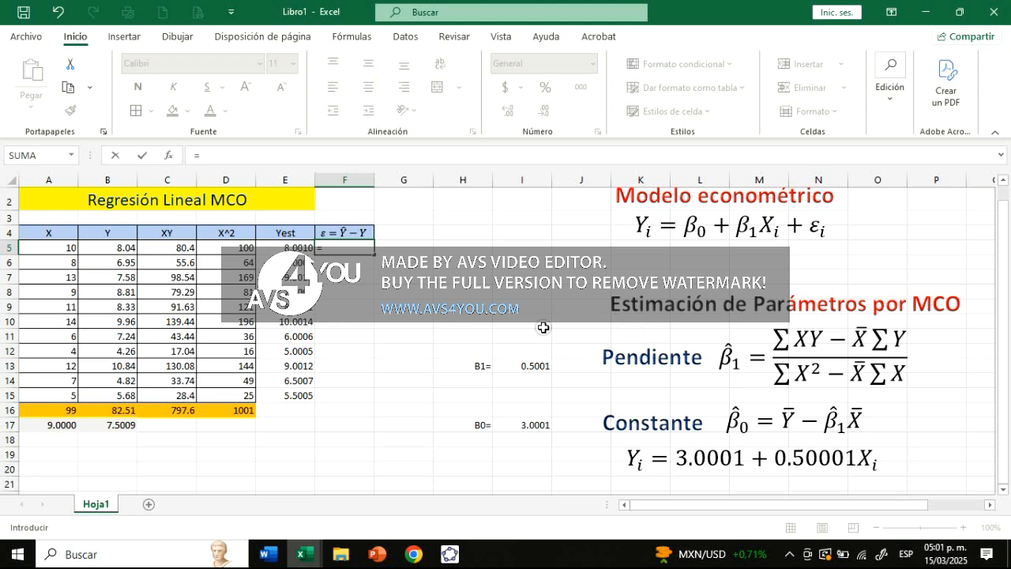
{"action": "key", "text": "Left"}
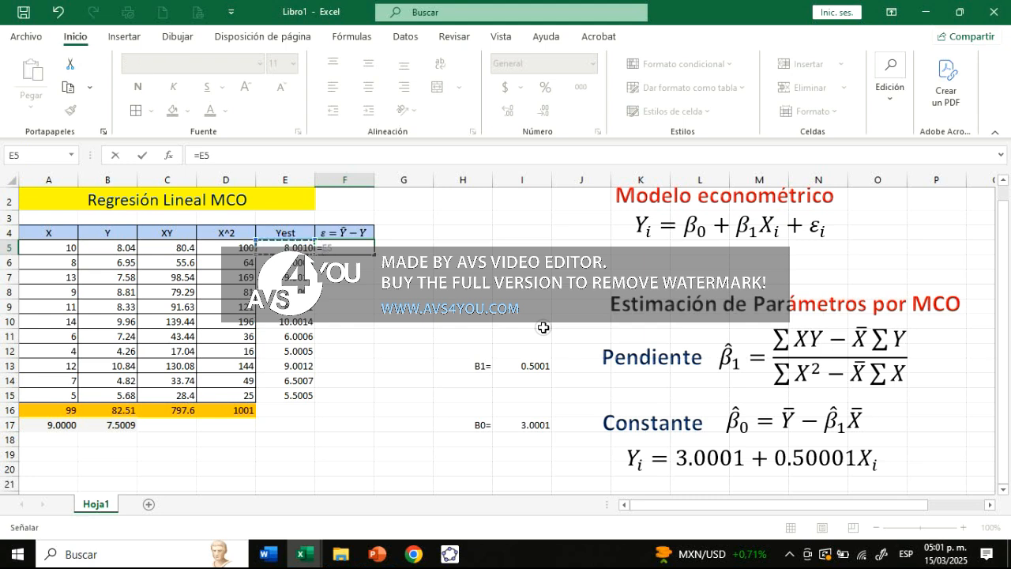
{"action": "type", "text": "-"}
{"action": "key", "text": "Left"}
{"action": "key", "text": "Left"}
{"action": "key", "text": "Left"}
{"action": "key", "text": "Left"}
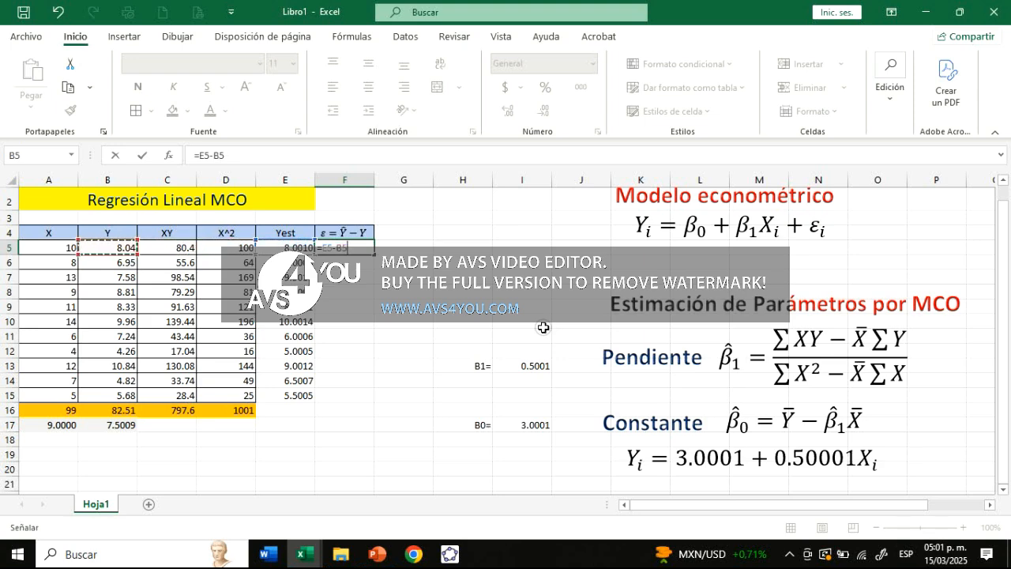
{"action": "key", "text": "Return"}
{"action": "left_click", "coordinate": [360, 249]}
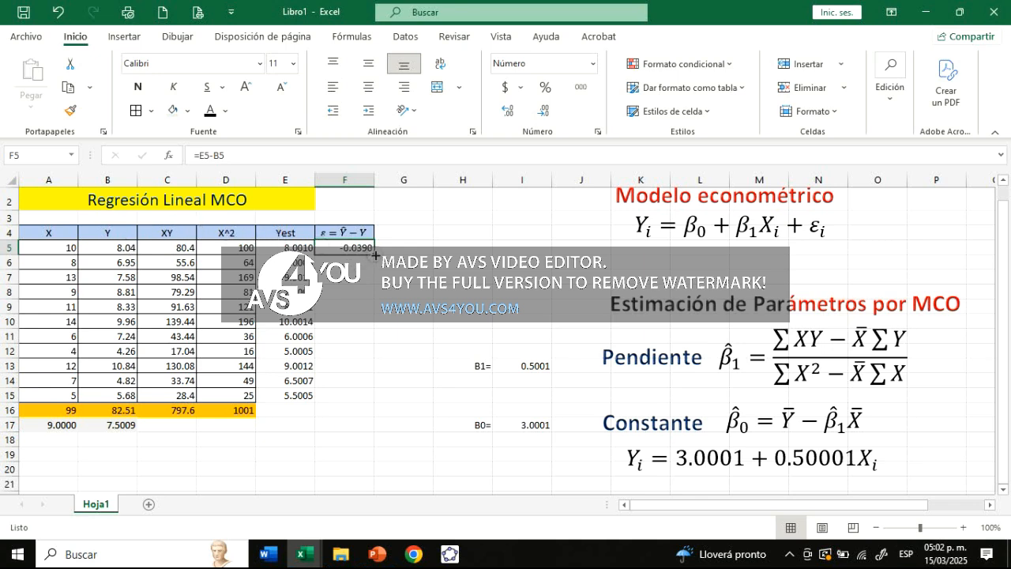
{"action": "left_click_drag", "start_coordinate": [373, 254], "coordinate": [387, 401]}
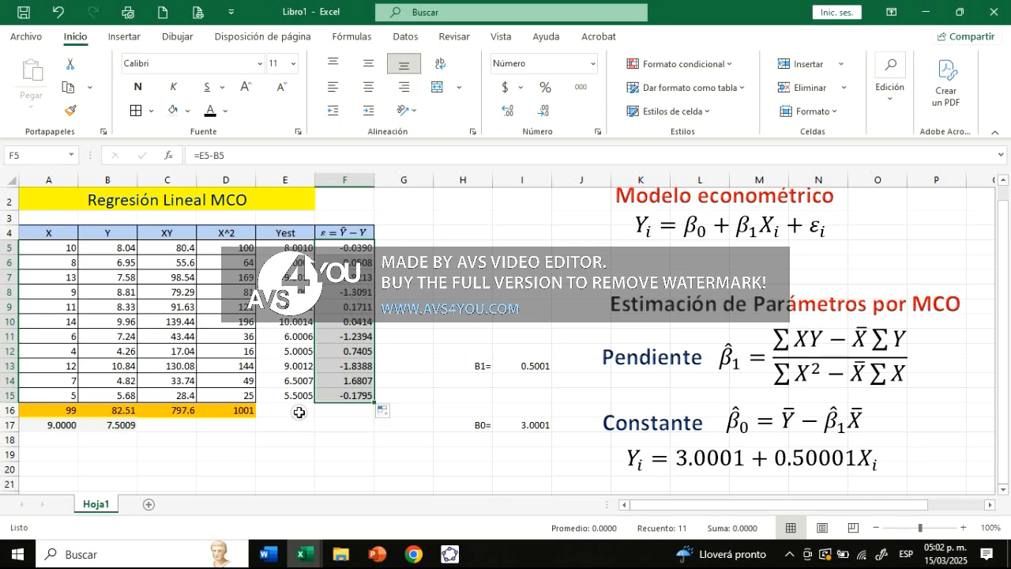
Total the Yest and error columns in E16:F16 with SUMA
{"action": "left_click_drag", "start_coordinate": [295, 412], "coordinate": [322, 409]}
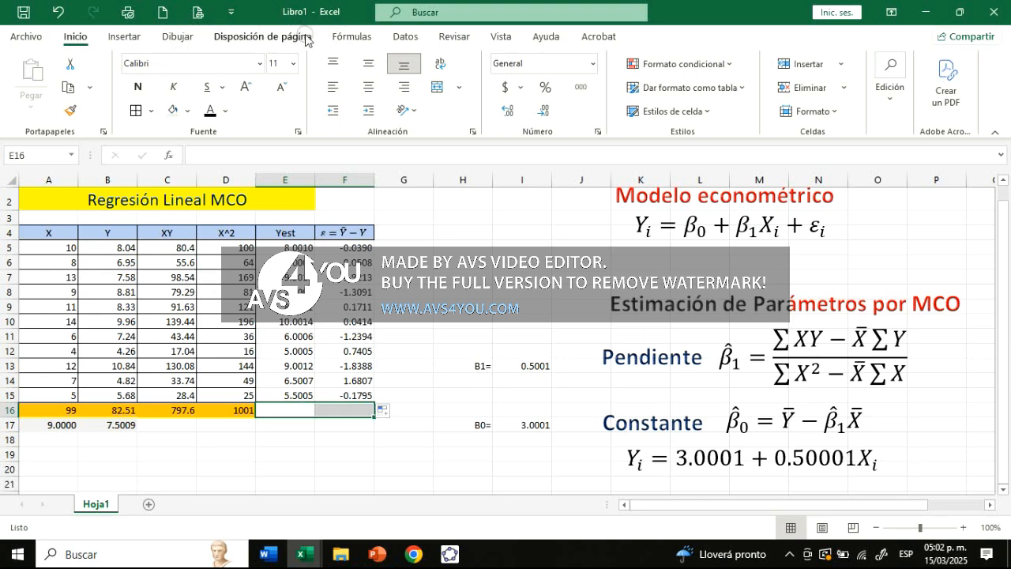
{"action": "left_click", "coordinate": [348, 37]}
{"action": "left_click", "coordinate": [77, 63]}
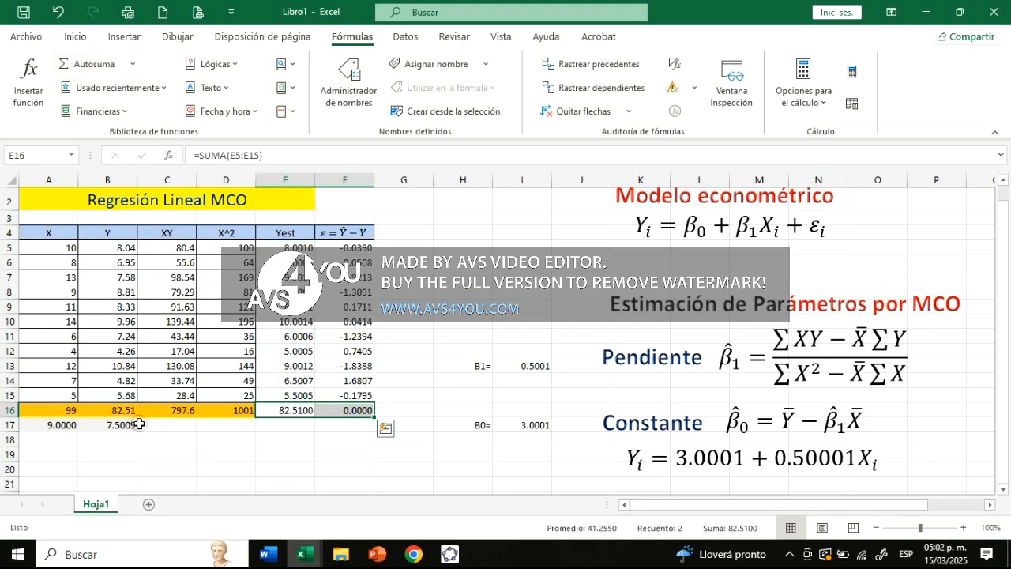
Copy the orange total formatting from D16 onto the new totals in E16:F16
{"action": "left_click", "coordinate": [243, 411]}
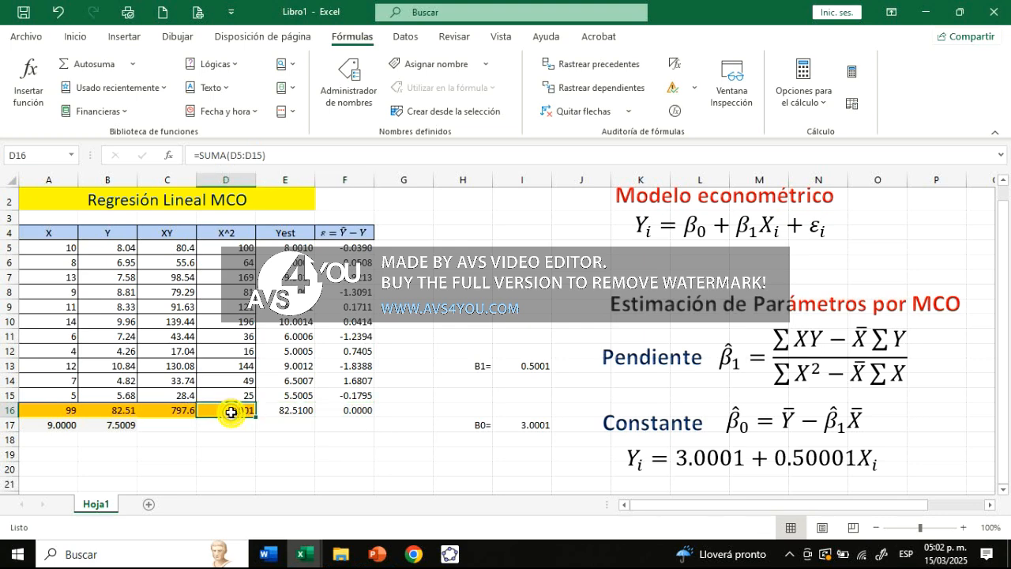
{"action": "left_click", "coordinate": [71, 37]}
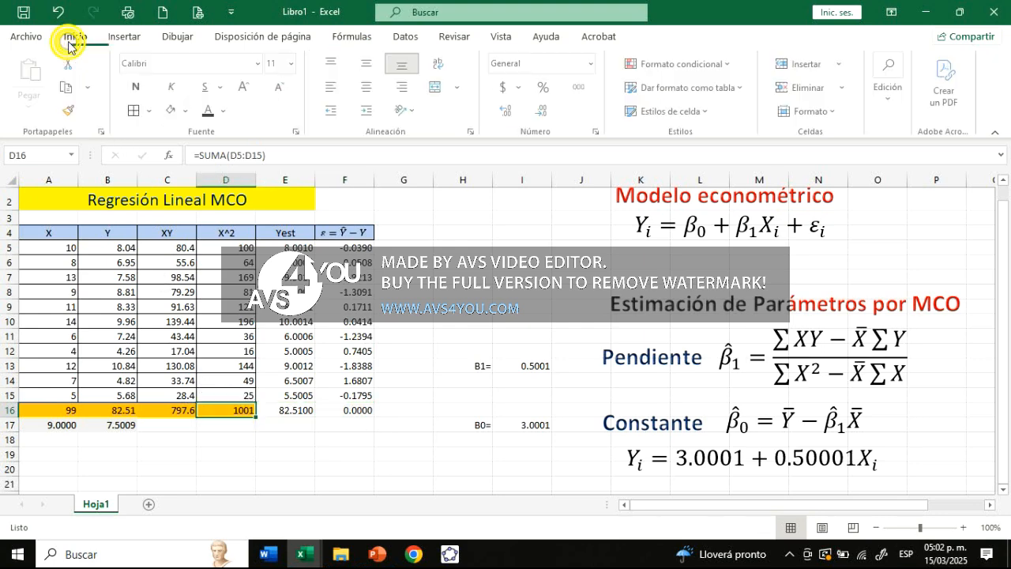
{"action": "left_click", "coordinate": [71, 109]}
{"action": "left_click_drag", "start_coordinate": [285, 409], "coordinate": [352, 411]}
Apply the thousands number style to the error total in F16 and add two more decimal places
{"action": "left_click", "coordinate": [365, 410]}
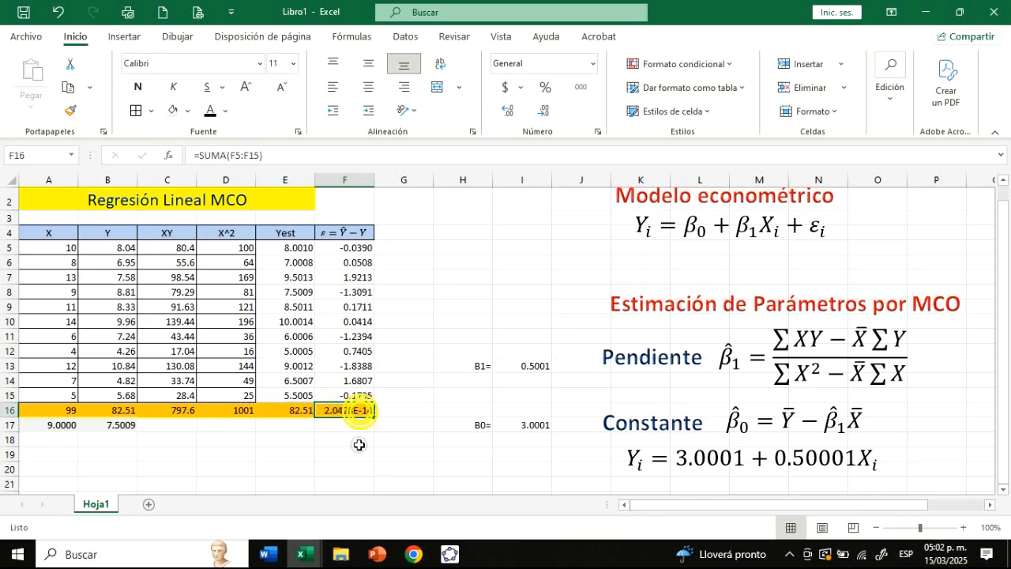
{"action": "left_click", "coordinate": [581, 89]}
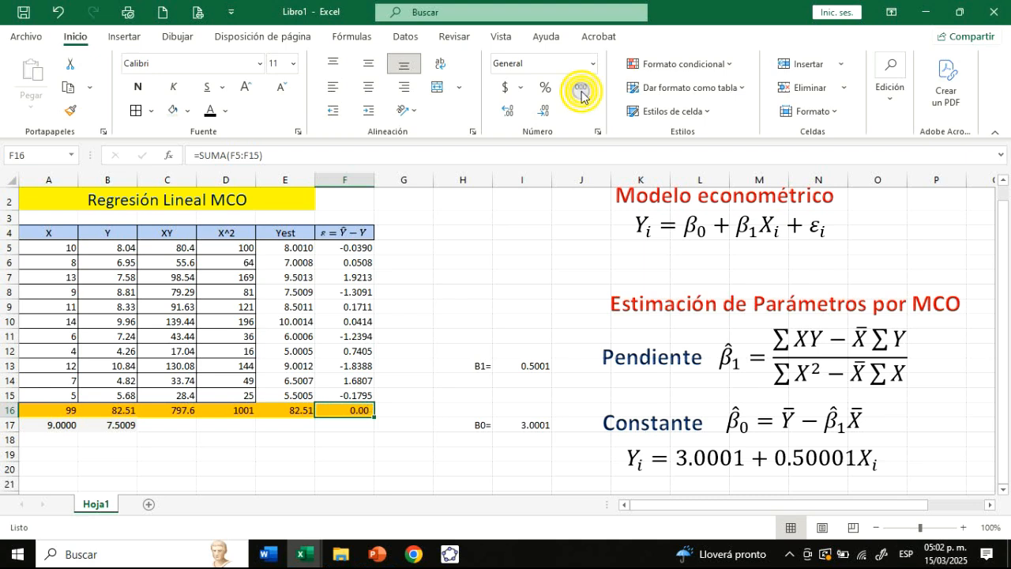
{"action": "left_click", "coordinate": [508, 111]}
{"action": "left_click", "coordinate": [508, 112]}
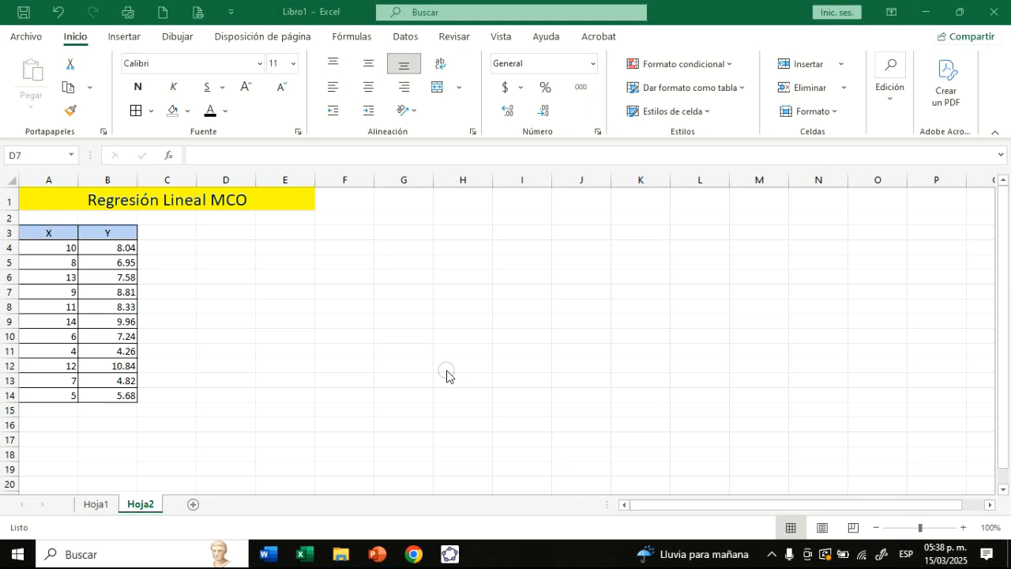
Insert an empty markers-only scatter chart on the Hoja2 sheet
{"action": "left_click", "coordinate": [124, 41]}
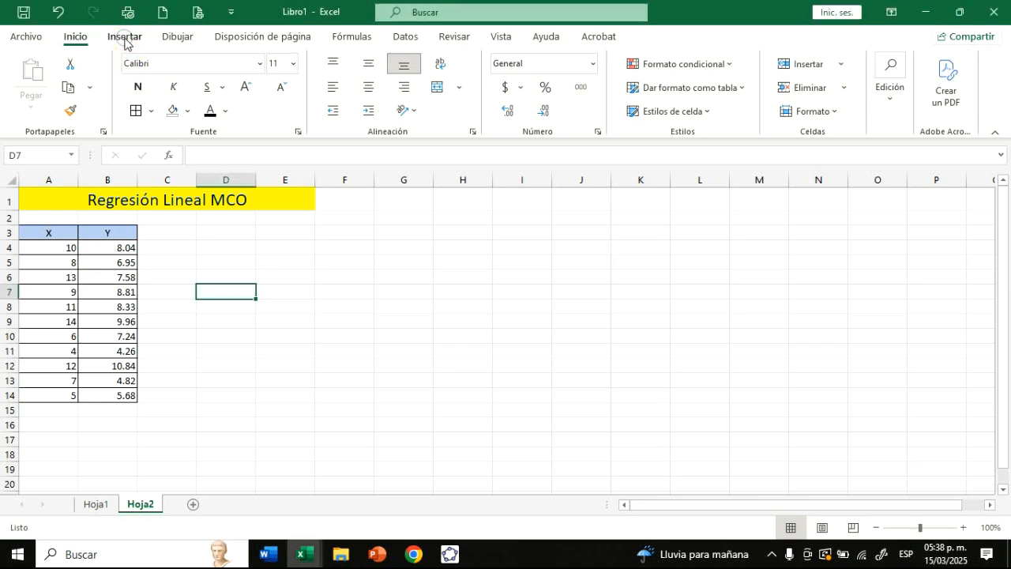
{"action": "left_click", "coordinate": [124, 38]}
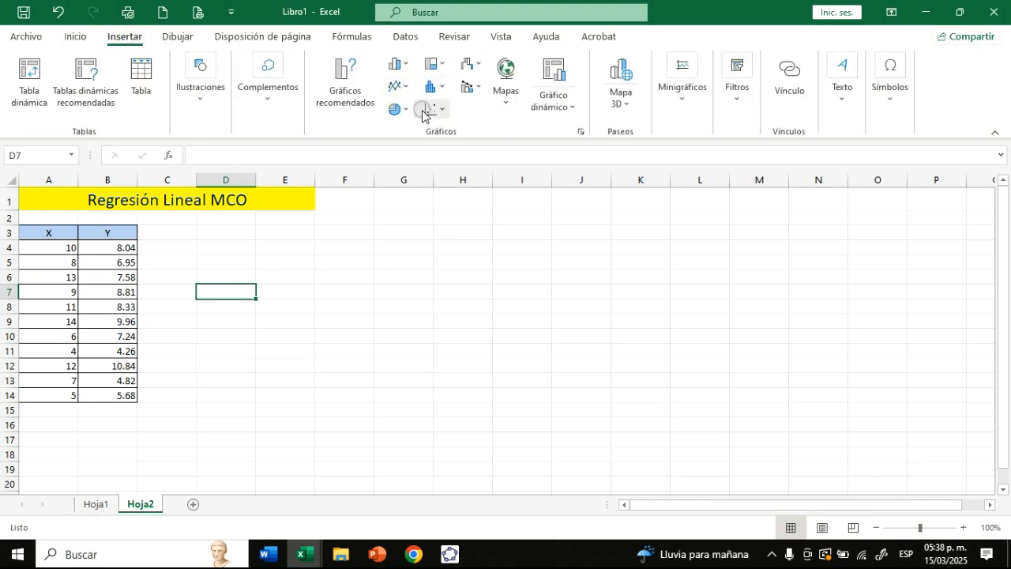
{"action": "left_click", "coordinate": [442, 112]}
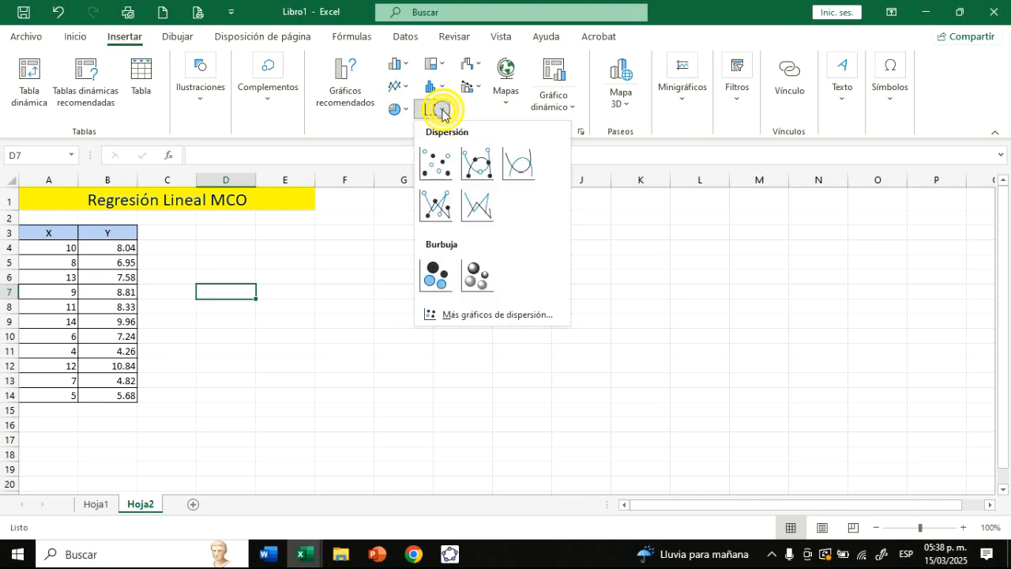
{"action": "left_click", "coordinate": [438, 164]}
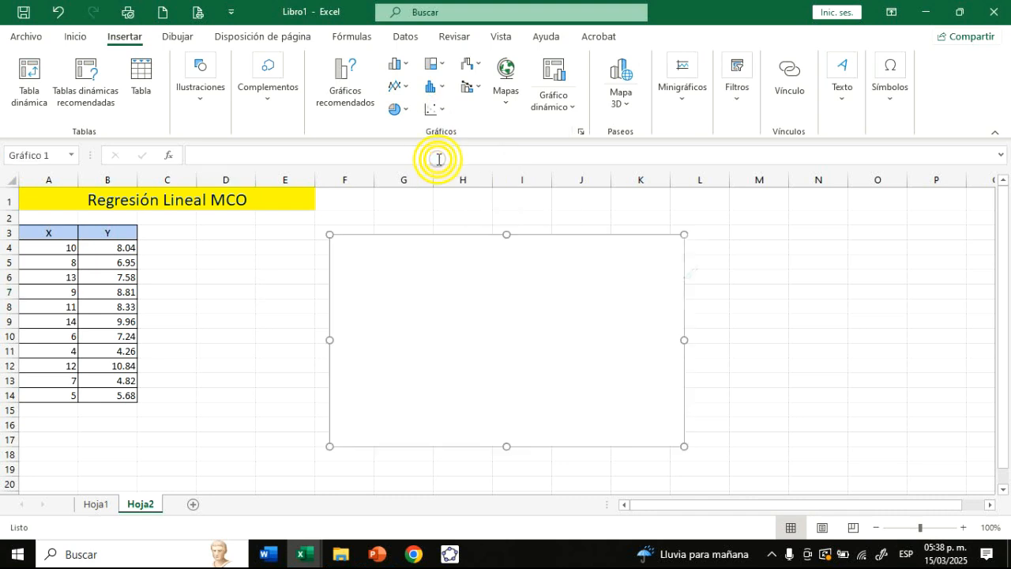
Add a new data series to the empty scatter chart, with A4:A14 on Hoja2 as its X values
{"action": "right_click", "coordinate": [497, 333]}
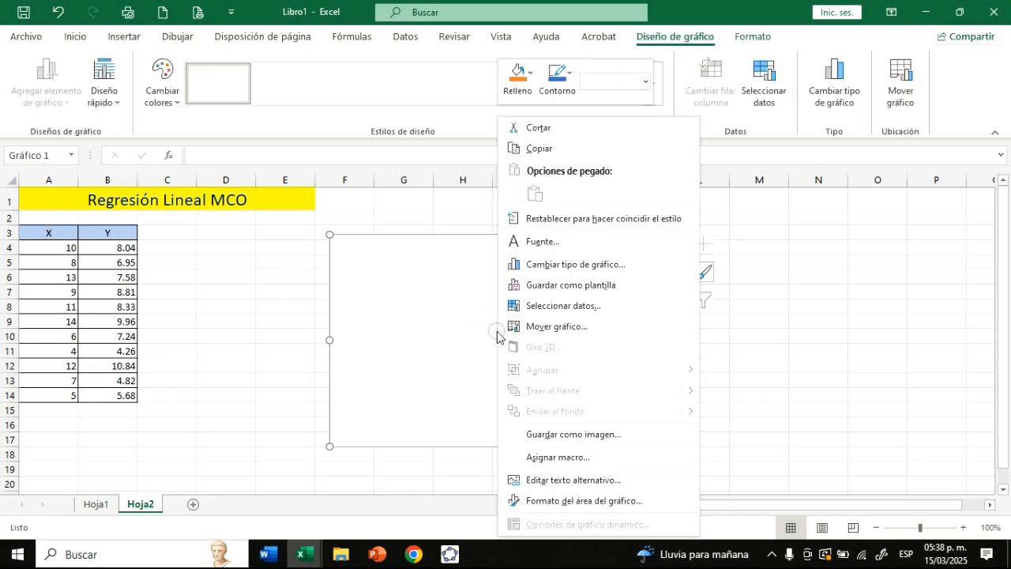
{"action": "left_click", "coordinate": [543, 309]}
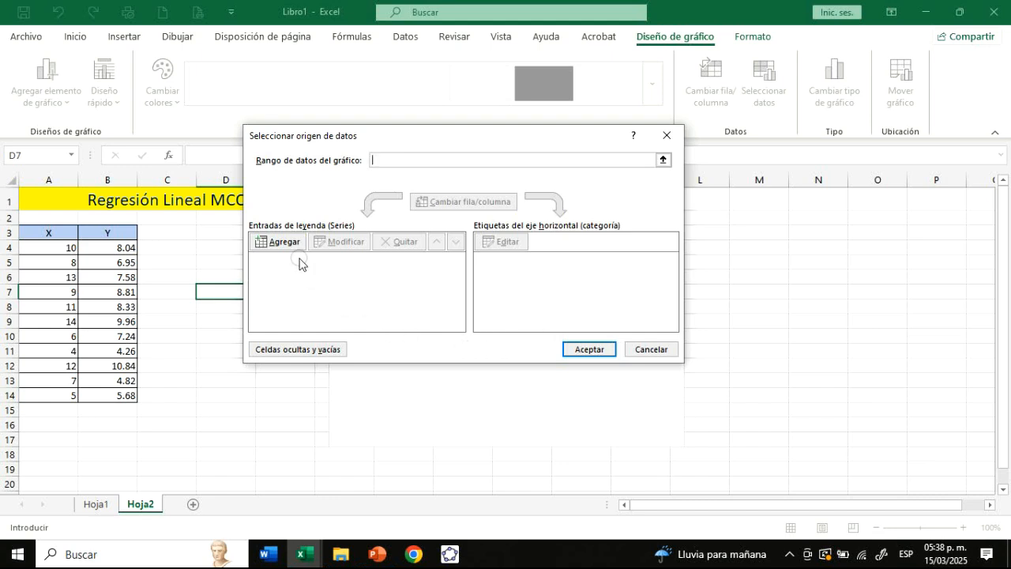
{"action": "left_click", "coordinate": [278, 242]}
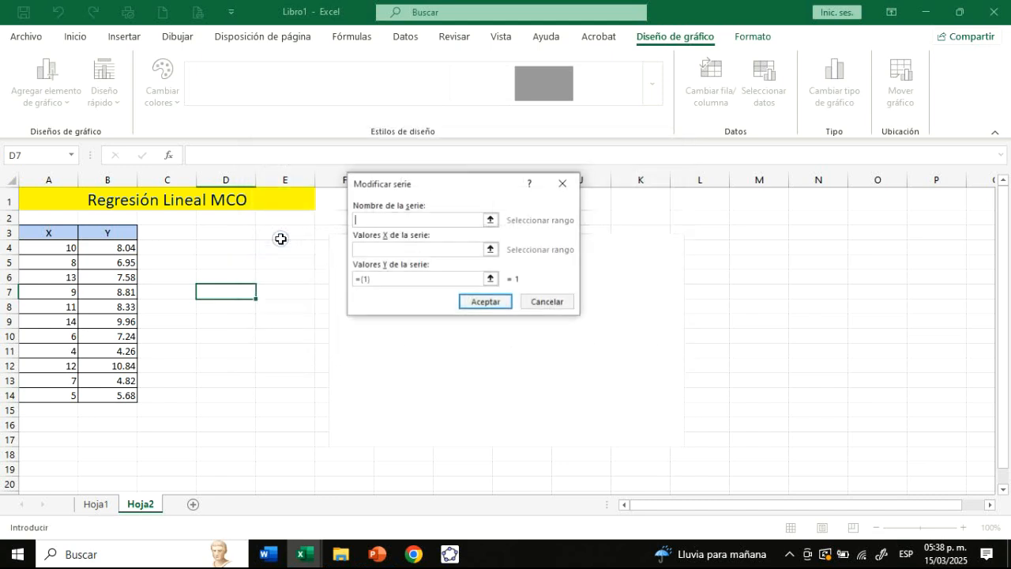
{"action": "left_click", "coordinate": [367, 248]}
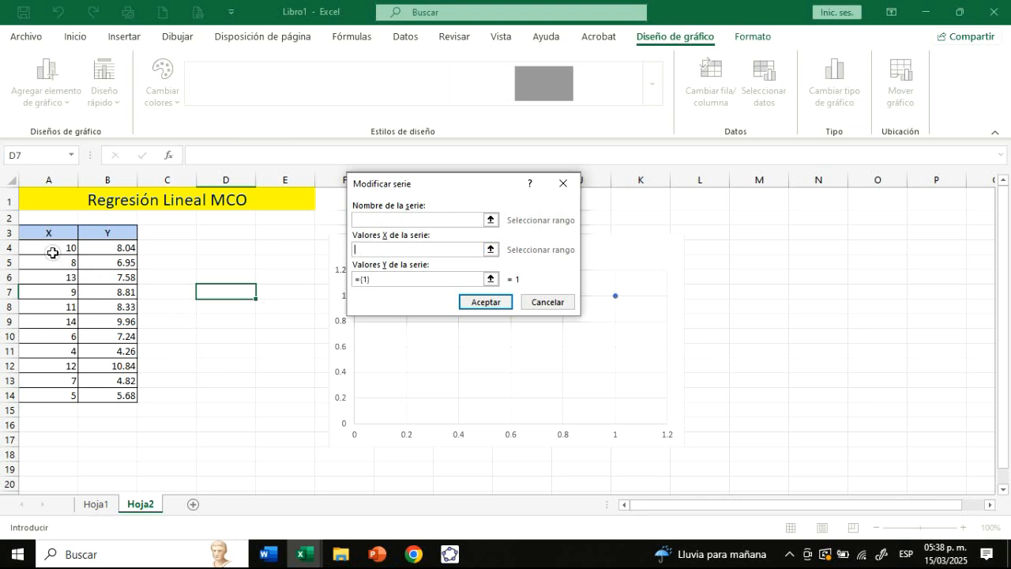
{"action": "left_click_drag", "start_coordinate": [50, 249], "coordinate": [43, 391]}
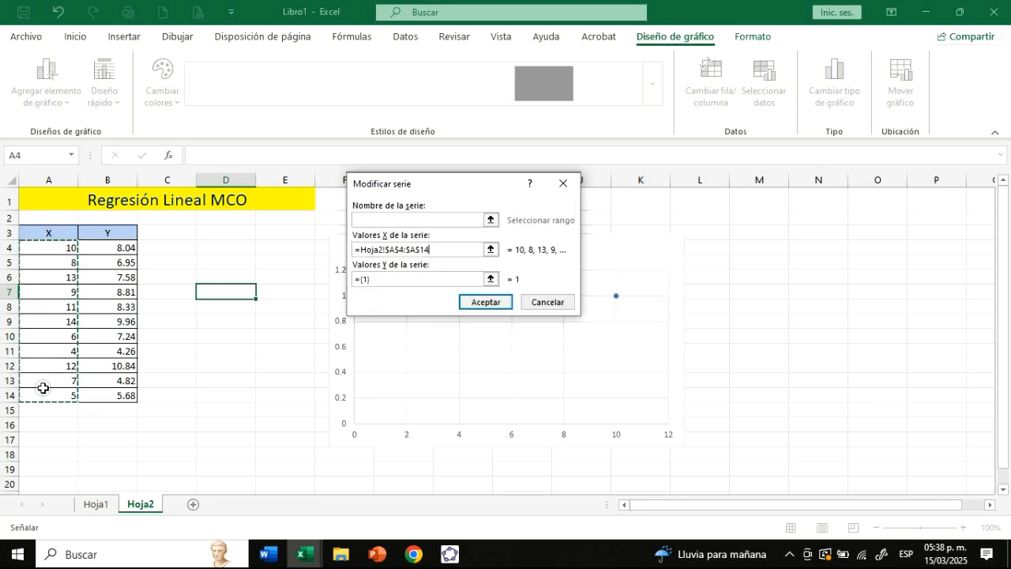
Set the series' Y values to B4:B14 on Hoja2 and accept the chart's data source
{"action": "left_click", "coordinate": [372, 278]}
{"action": "key", "text": "BackSpace"}
{"action": "key", "text": "BackSpace"}
{"action": "key", "text": "BackSpace"}
{"action": "key", "text": "BackSpace"}
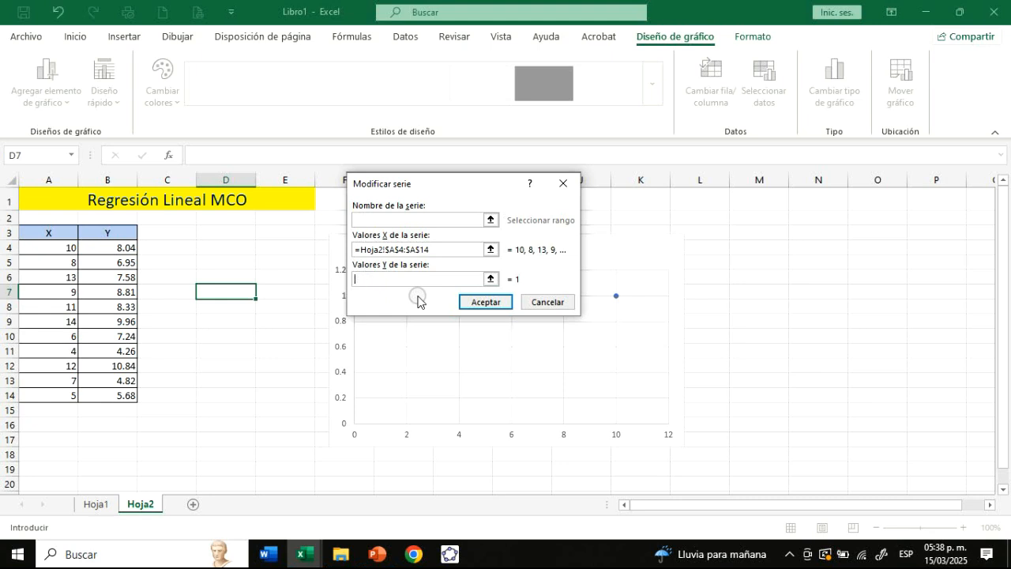
{"action": "left_click", "coordinate": [491, 280]}
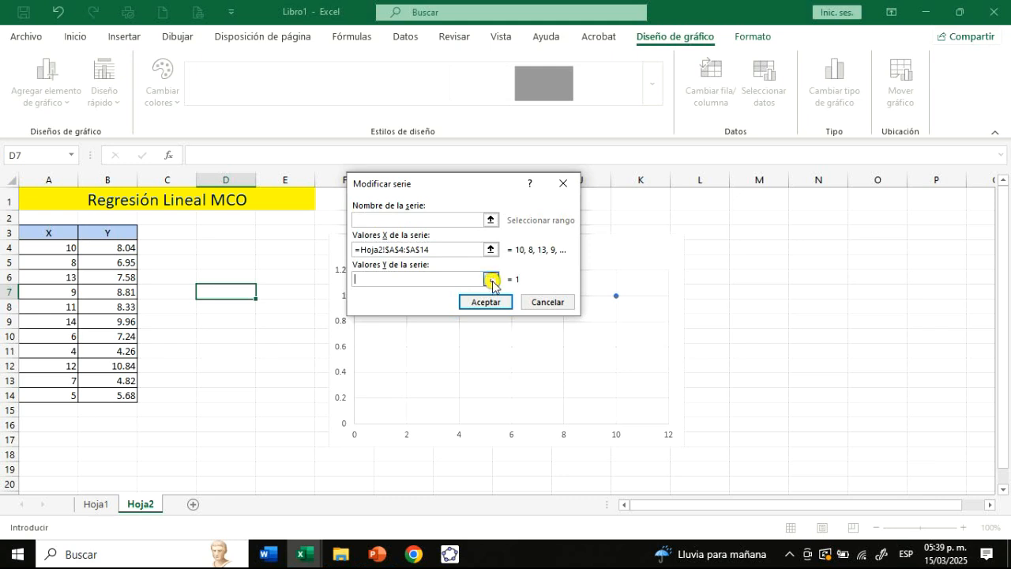
{"action": "left_click", "coordinate": [108, 250]}
{"action": "left_click_drag", "start_coordinate": [108, 250], "coordinate": [112, 393]}
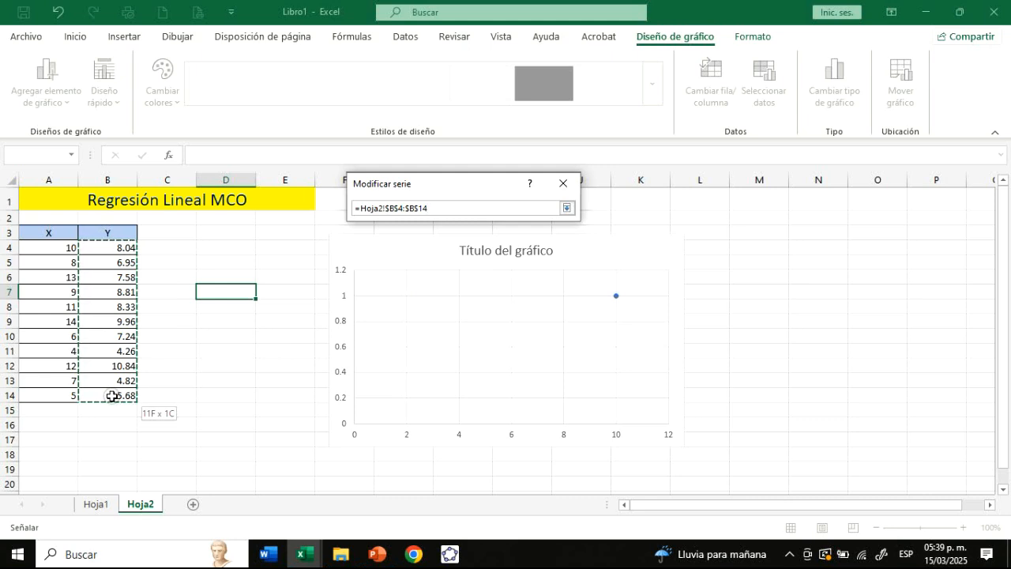
{"action": "left_click", "coordinate": [569, 208]}
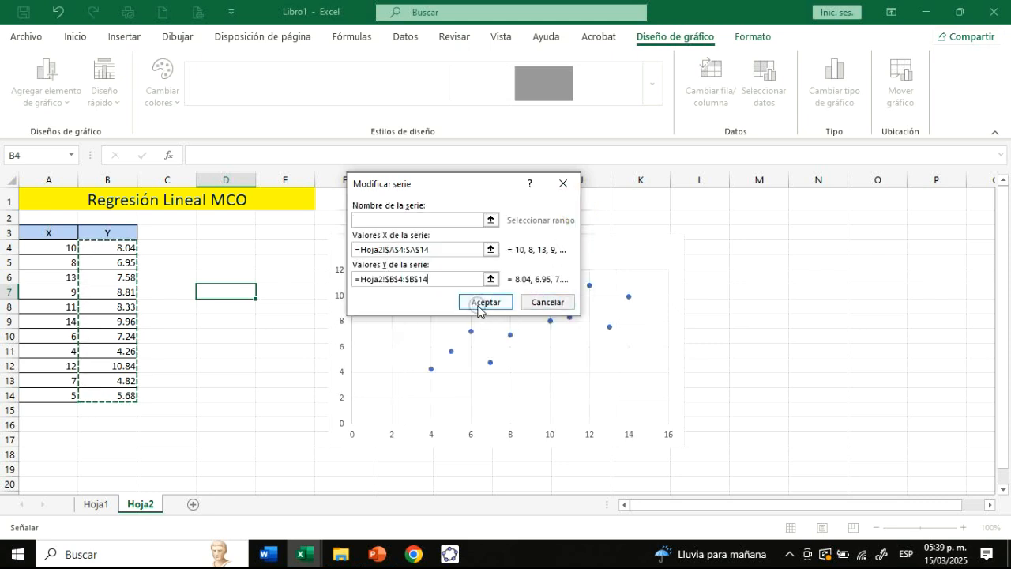
{"action": "left_click", "coordinate": [482, 304]}
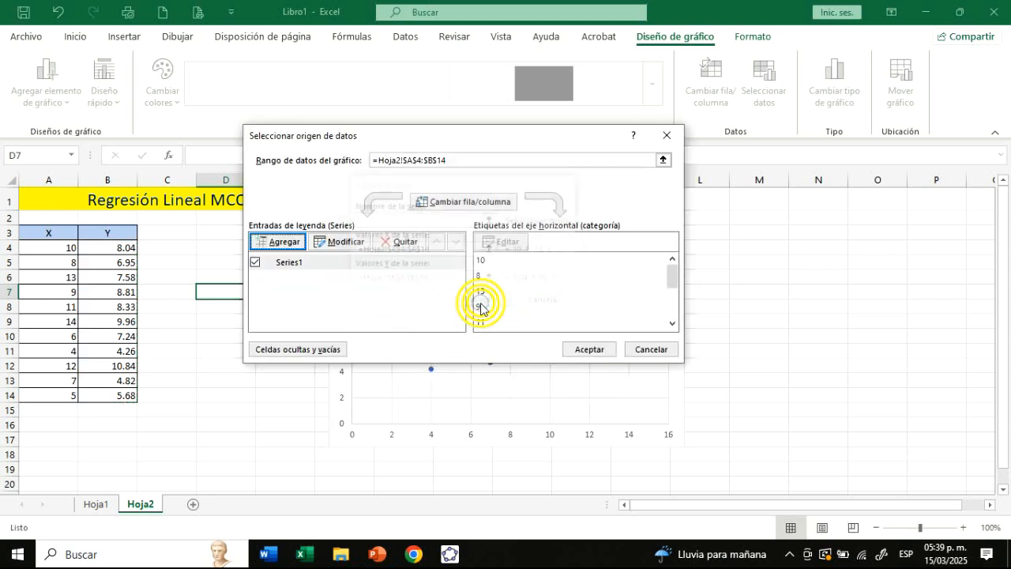
{"action": "left_click", "coordinate": [590, 352]}
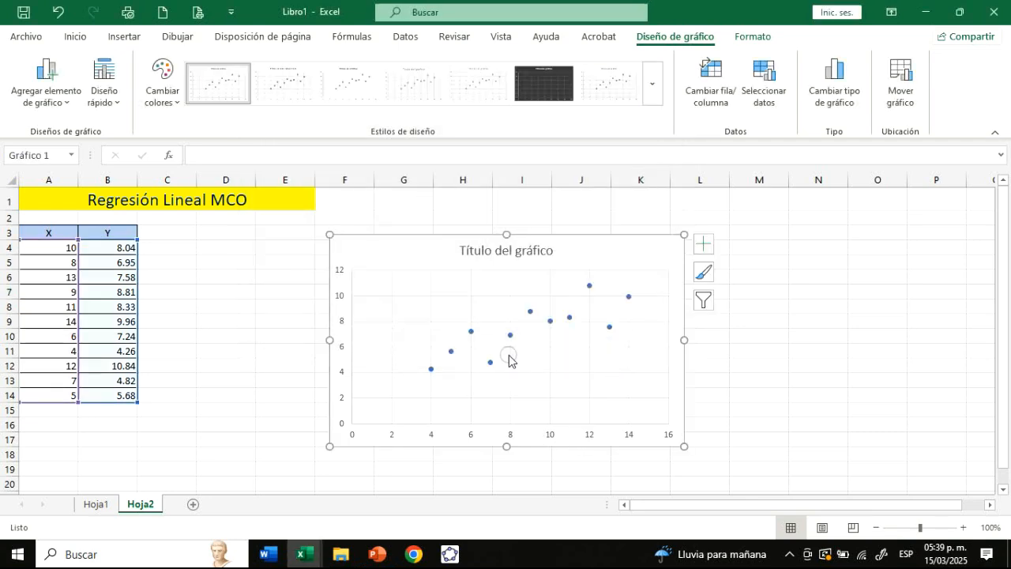
Replace the scatter chart's title with "Dispersión modelo 1"
{"action": "left_click", "coordinate": [515, 251]}
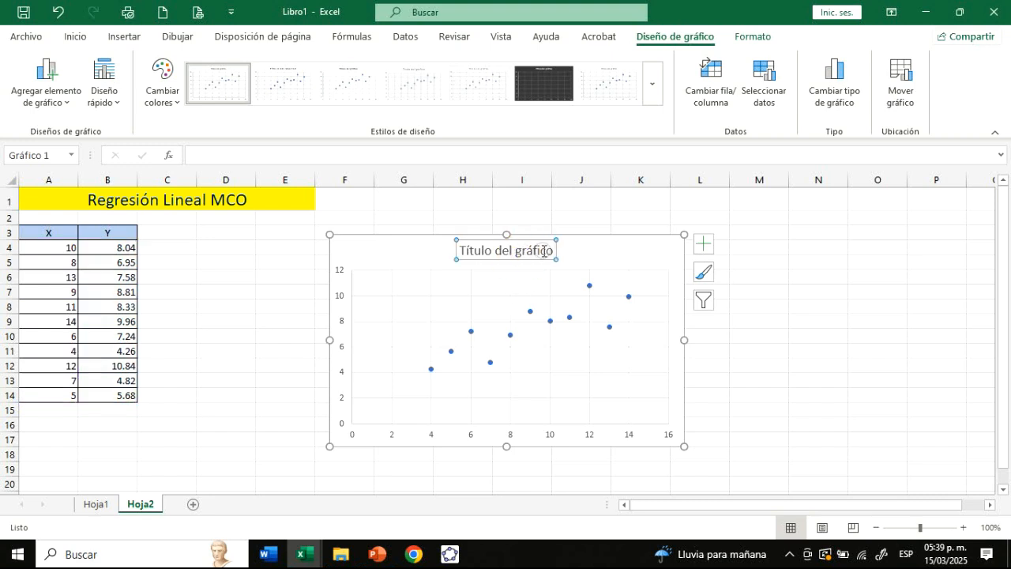
{"action": "left_click_drag", "start_coordinate": [552, 250], "coordinate": [472, 254]}
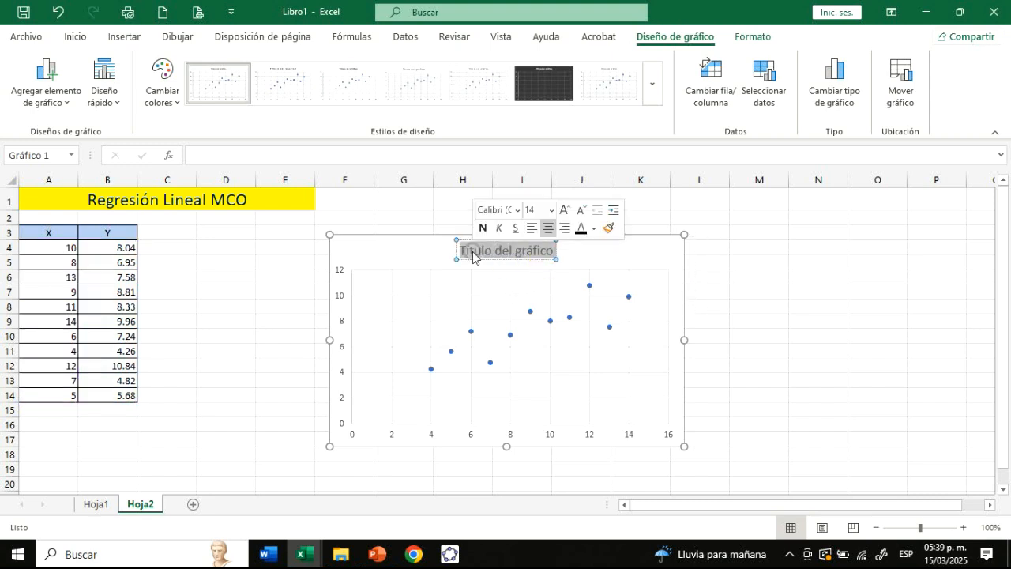
{"action": "key", "text": "BackSpace"}
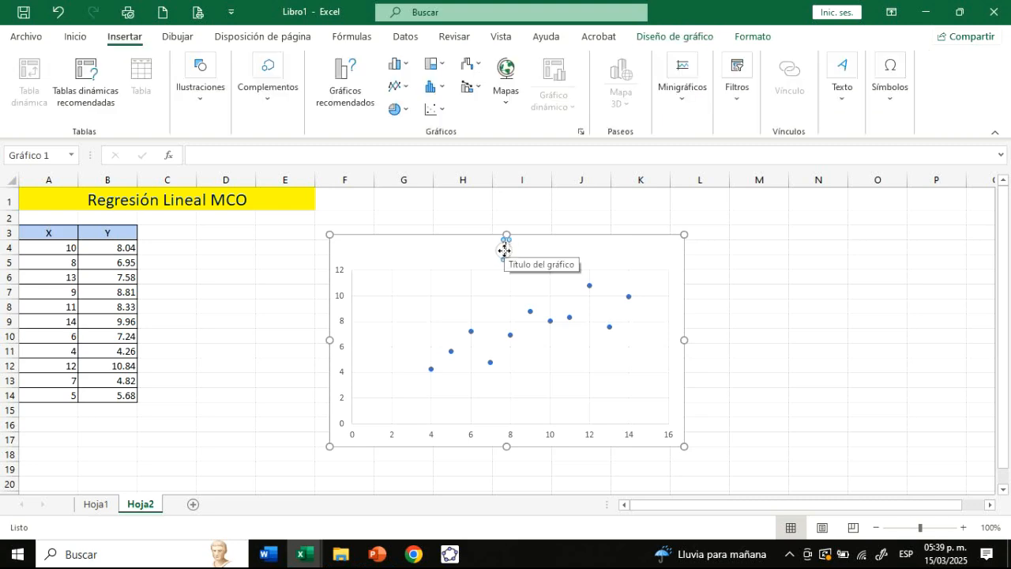
{"action": "type", "text": "Dispersi"}
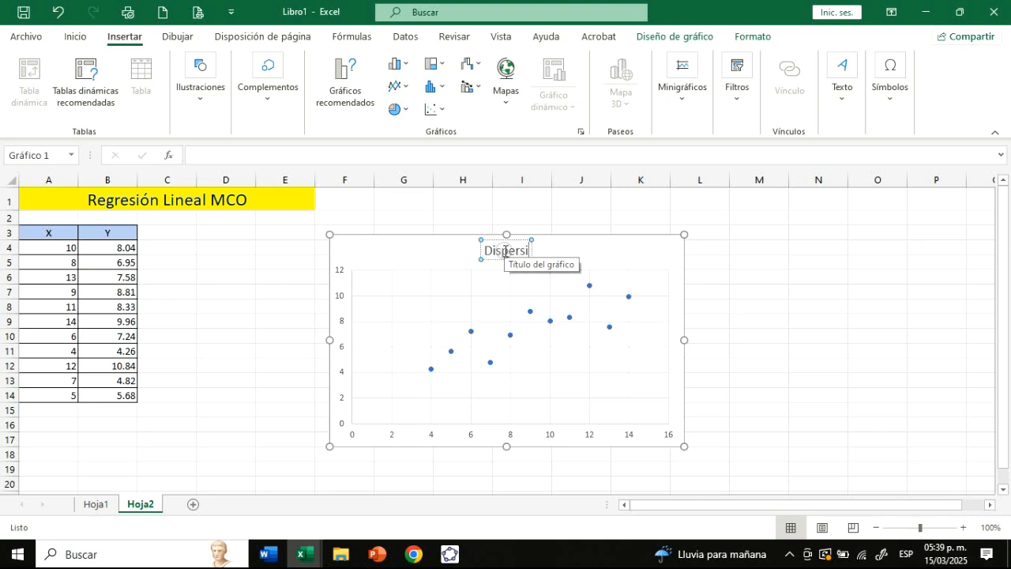
{"action": "type", "text": "ón mo"}
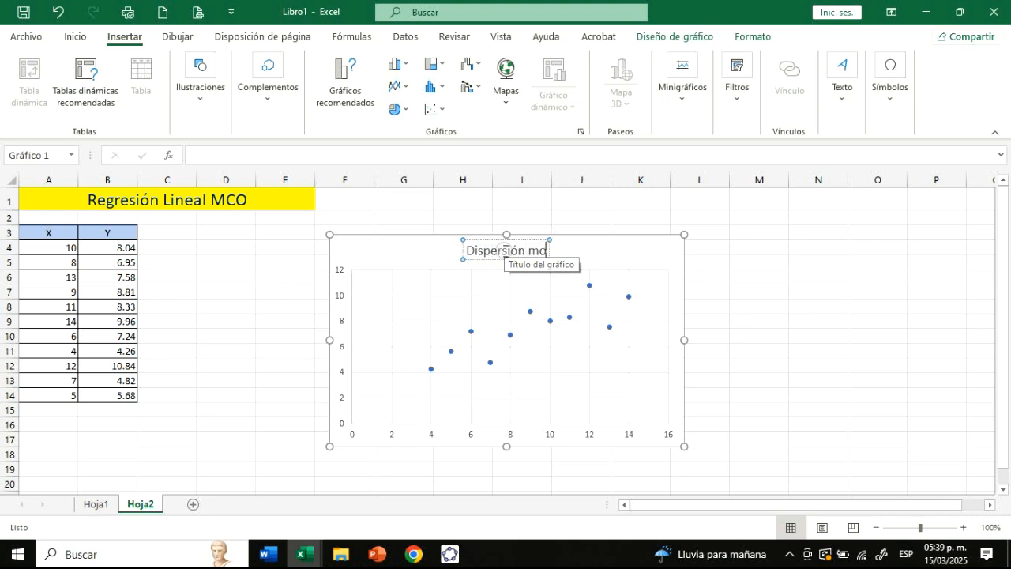
{"action": "type", "text": "delo 1"}
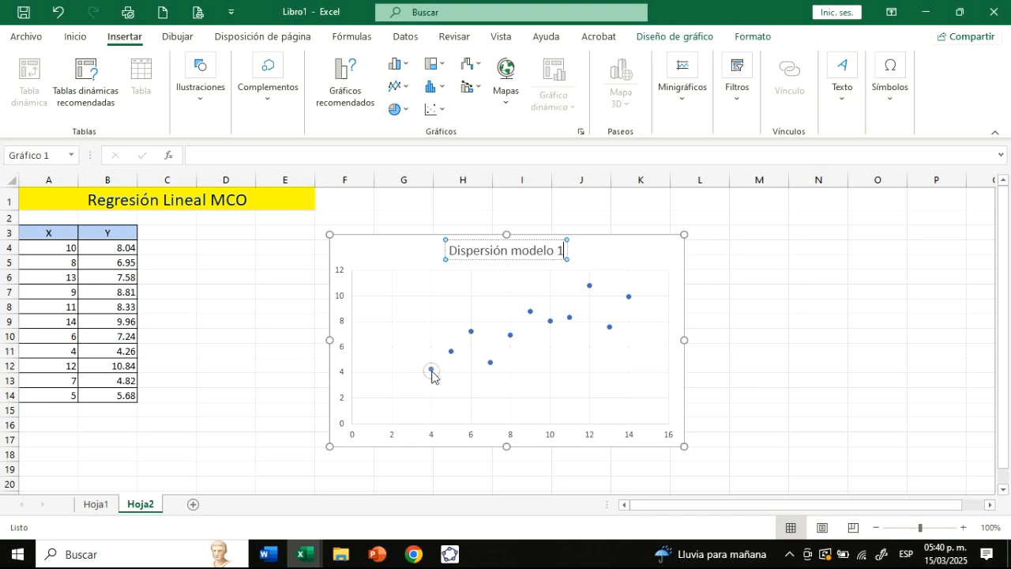
{"action": "mouse_move", "coordinate": [432, 376]}
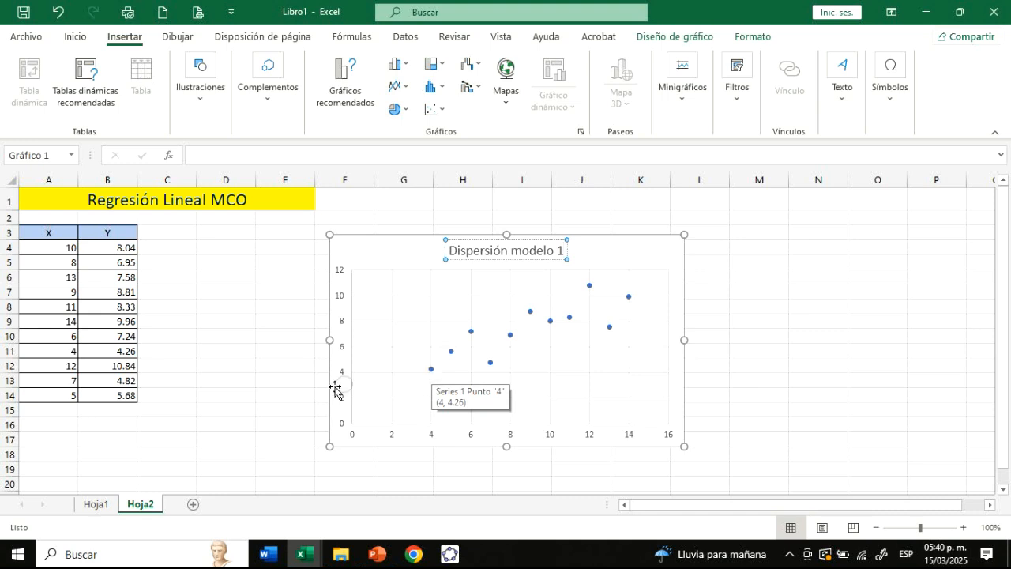
Compare the X and Y pairs in rows 11 and 7 with their matching points on the scatter chart
{"action": "left_click_drag", "start_coordinate": [58, 351], "coordinate": [96, 351]}
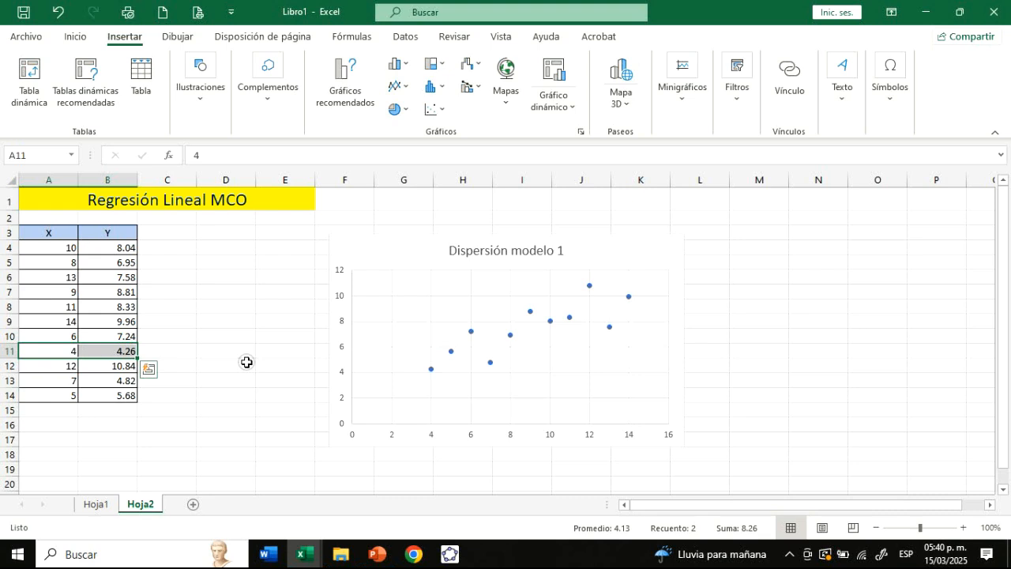
{"action": "mouse_move", "coordinate": [531, 315]}
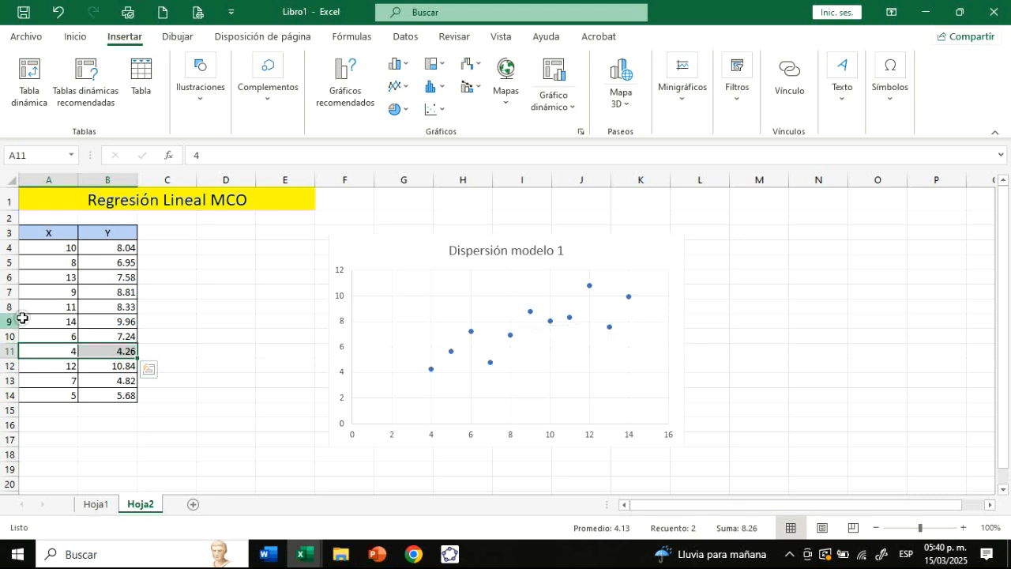
{"action": "left_click_drag", "start_coordinate": [66, 292], "coordinate": [108, 293]}
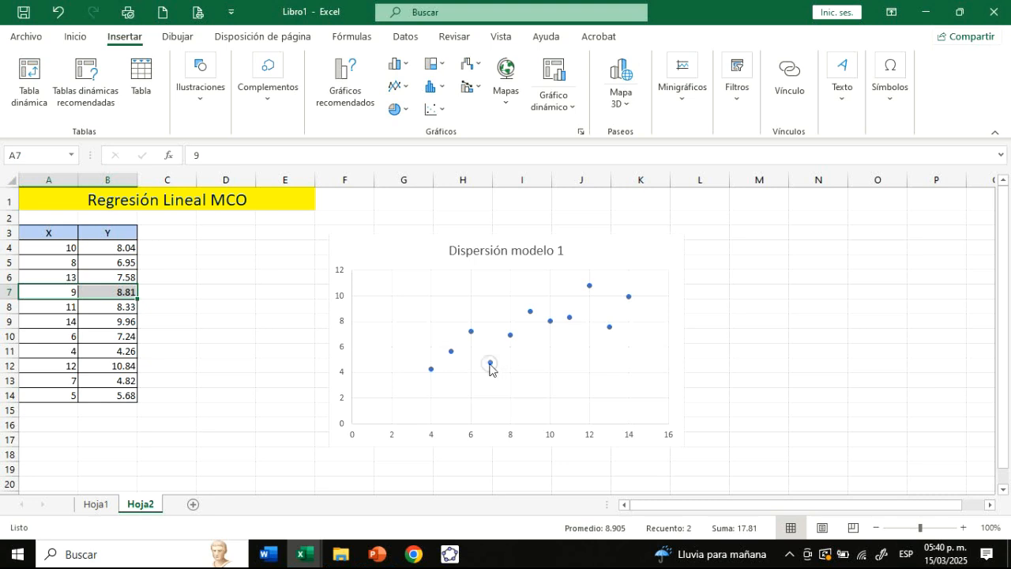
{"action": "mouse_move", "coordinate": [490, 364]}
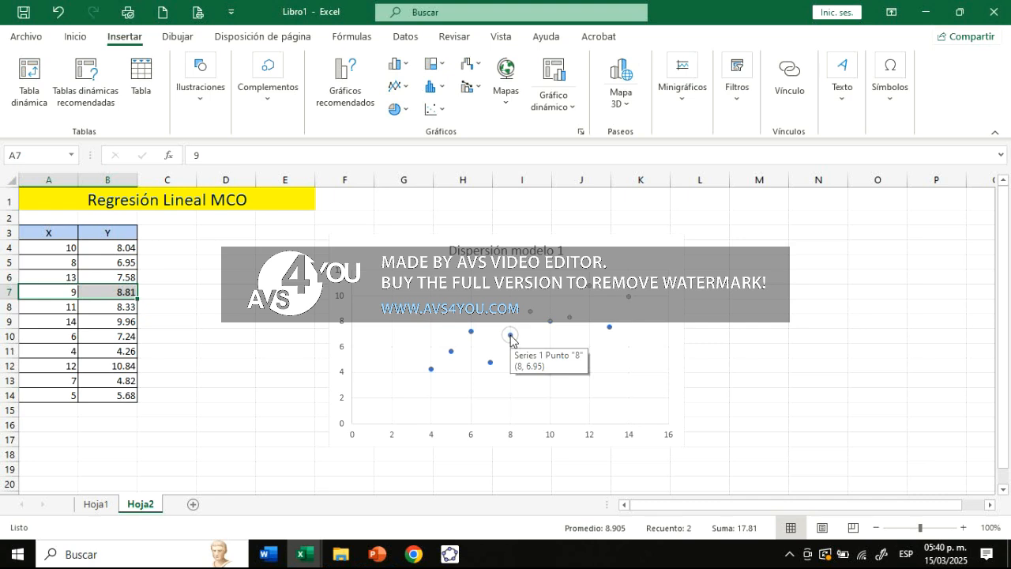
Add a linear (Lineal) trendline to the data series of the scatter chart
{"action": "right_click", "coordinate": [511, 336]}
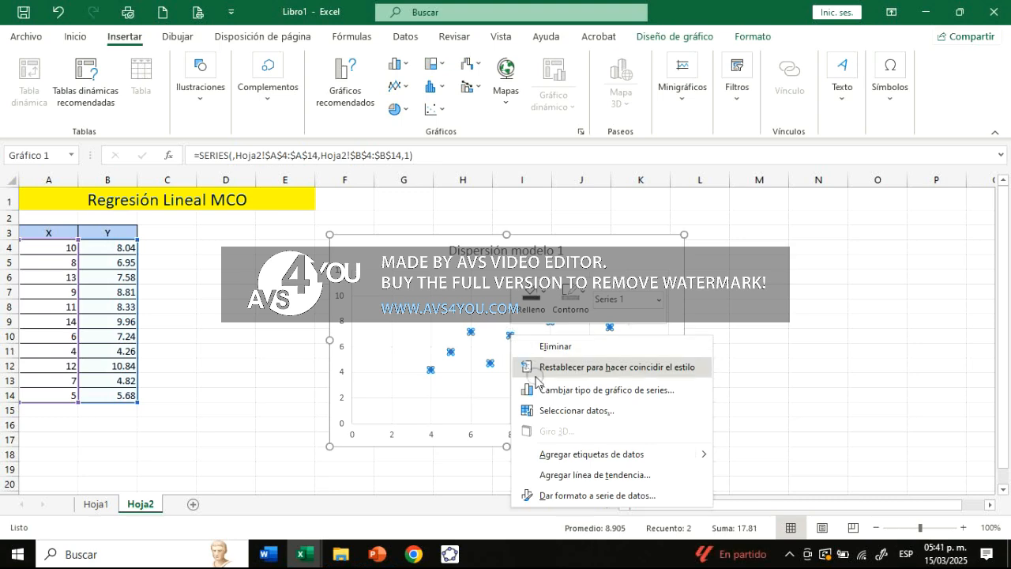
{"action": "left_click", "coordinate": [580, 475]}
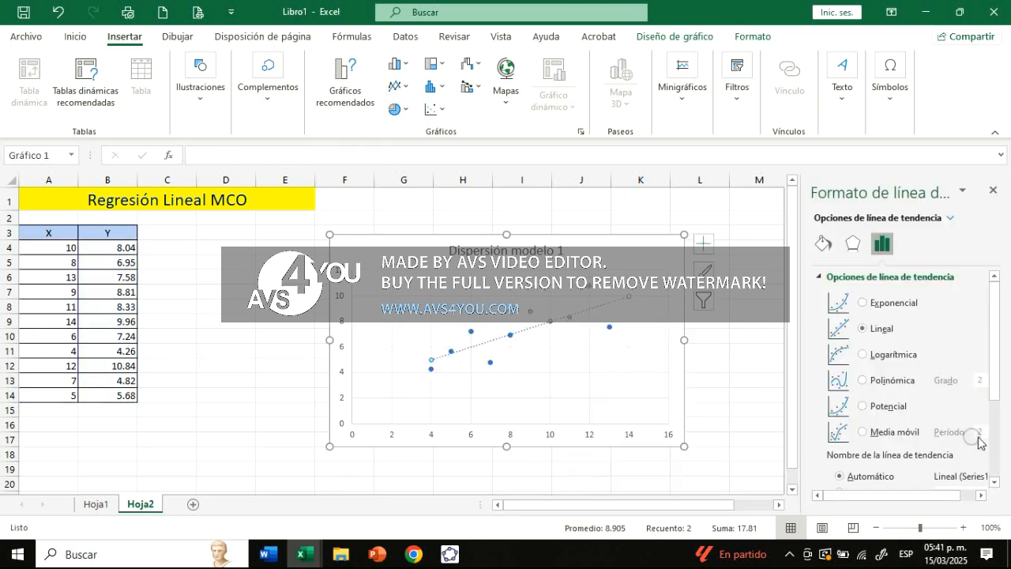
{"action": "left_click_drag", "start_coordinate": [996, 318], "coordinate": [998, 319]}
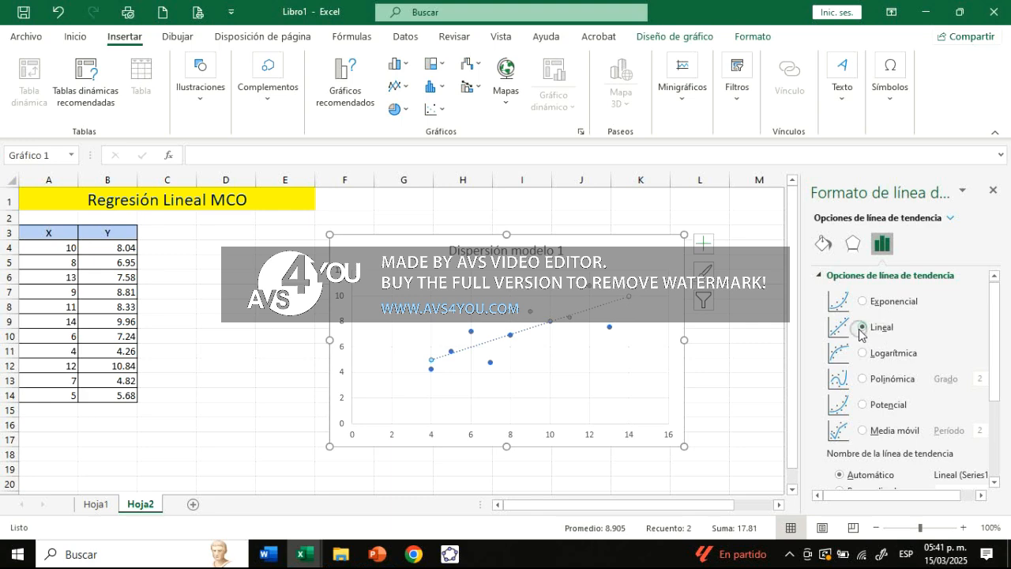
Format the trendline as a solid-fill red line with a width of 3.25 pt
{"action": "left_click", "coordinate": [823, 243]}
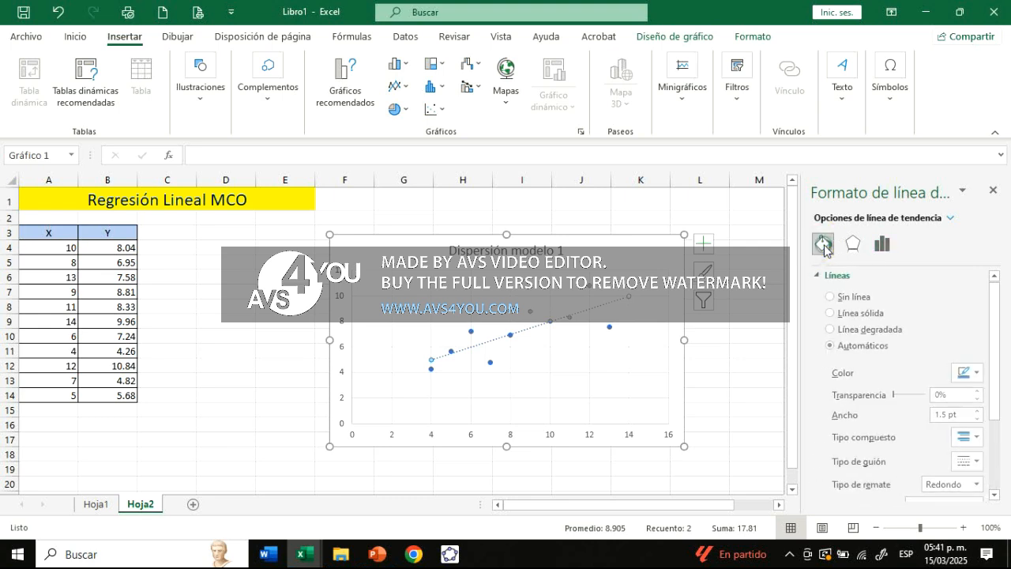
{"action": "left_click", "coordinate": [972, 371]}
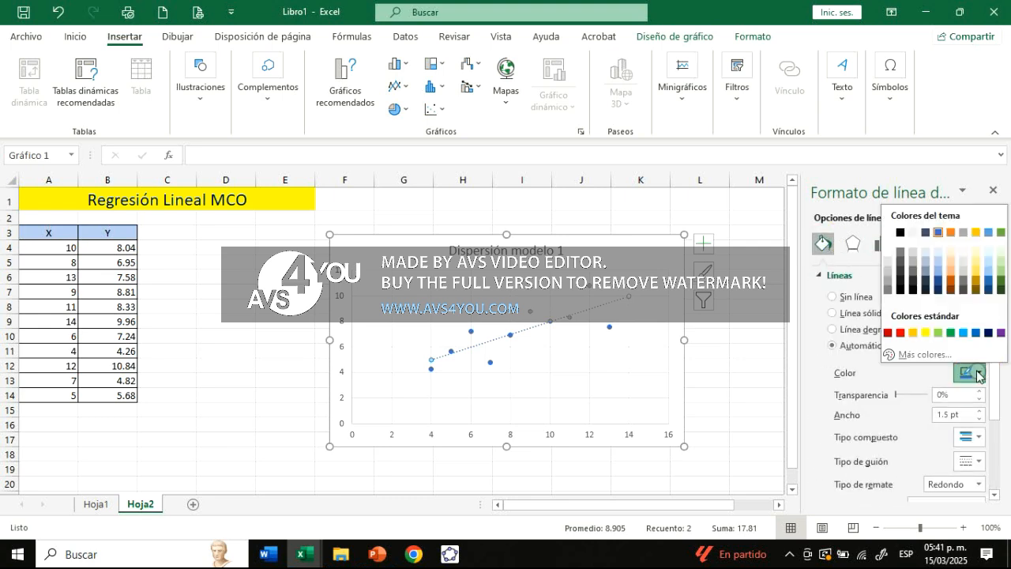
{"action": "left_click", "coordinate": [899, 333]}
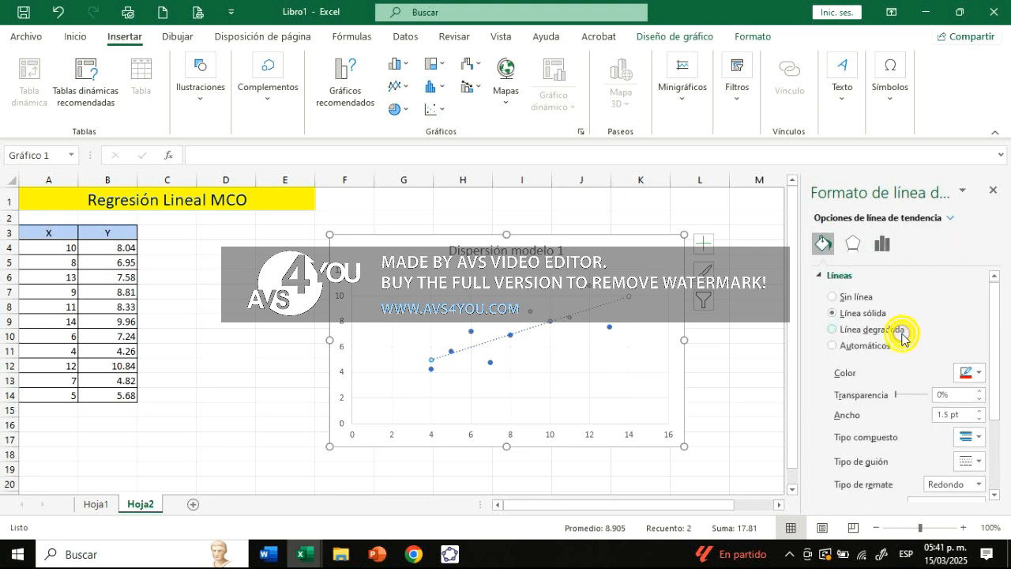
{"action": "left_click", "coordinate": [981, 411]}
{"action": "left_click", "coordinate": [981, 411]}
{"action": "left_click", "coordinate": [980, 411]}
{"action": "left_click", "coordinate": [980, 411]}
{"action": "left_click", "coordinate": [981, 411]}
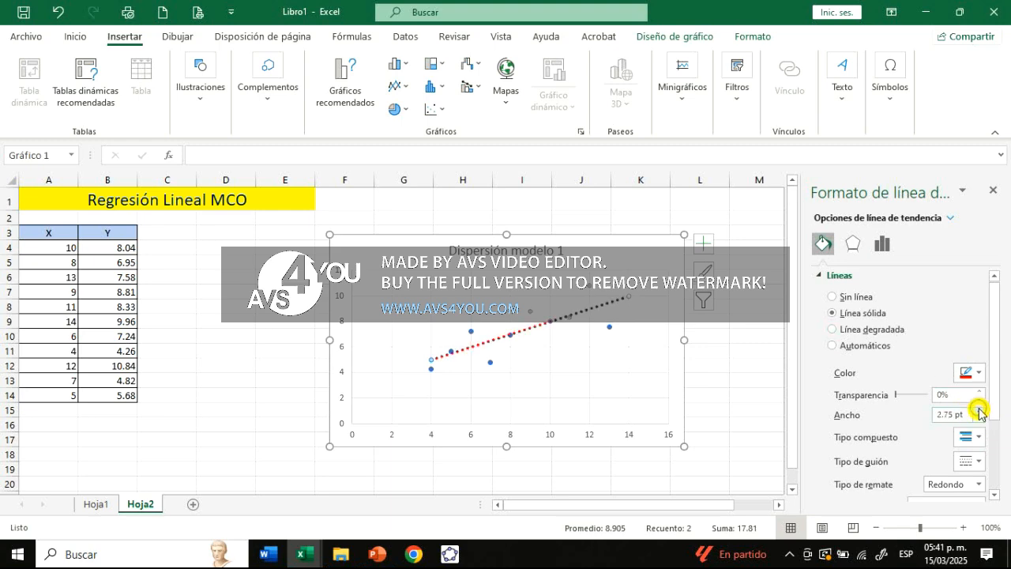
{"action": "left_click", "coordinate": [980, 410]}
{"action": "left_click", "coordinate": [979, 410]}
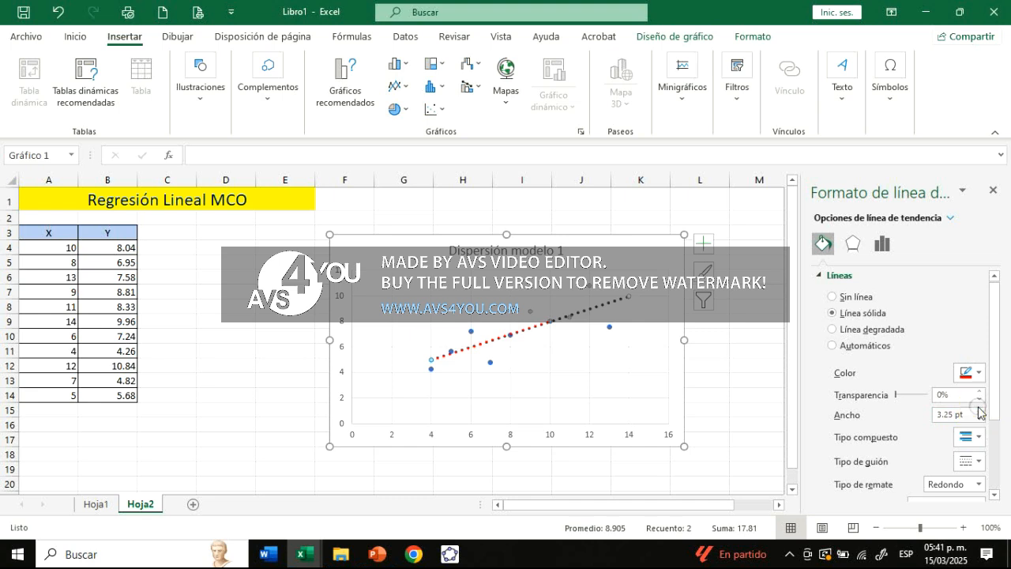
Show the trendline's equation and its R-squared value on the chart
{"action": "left_click", "coordinate": [881, 243]}
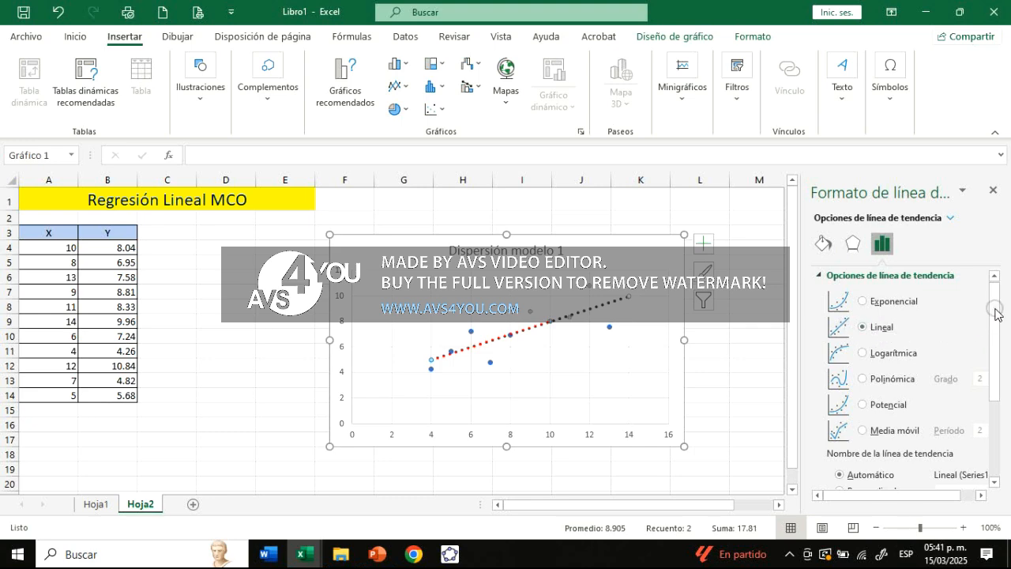
{"action": "left_click_drag", "start_coordinate": [995, 316], "coordinate": [1000, 415]}
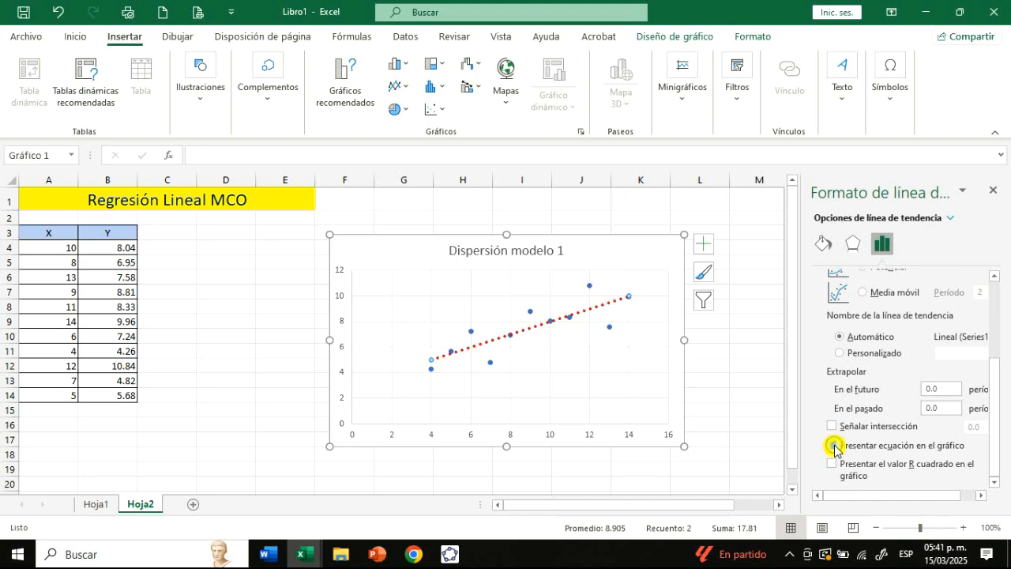
{"action": "left_click", "coordinate": [835, 447]}
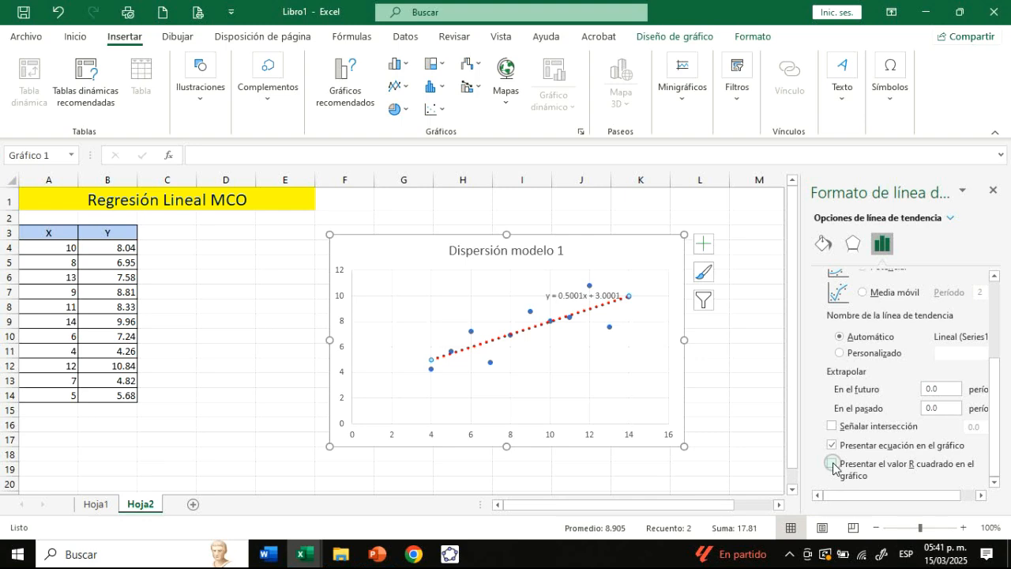
{"action": "left_click", "coordinate": [832, 464]}
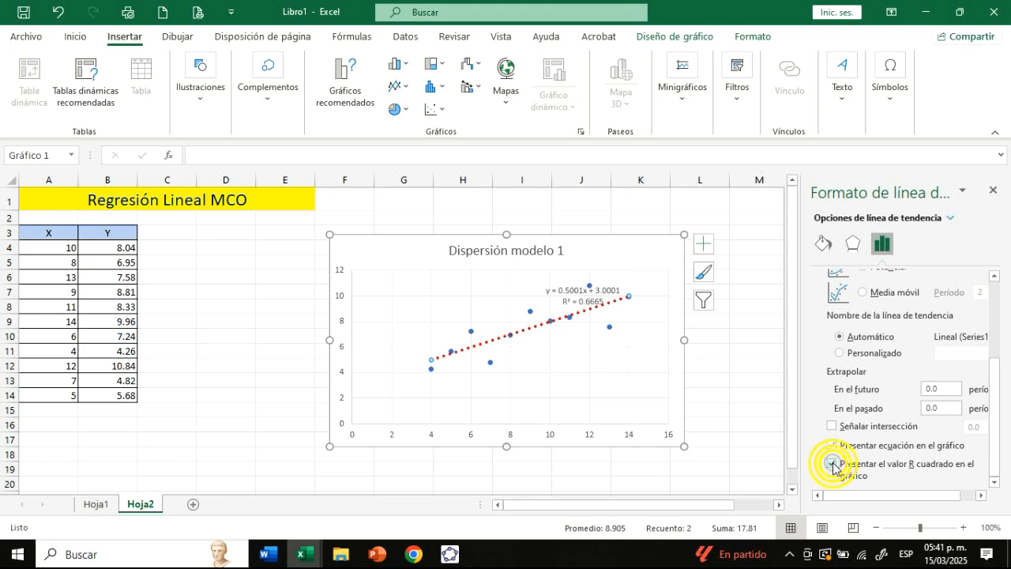
Move the trendline's equation label to the upper-left area of the plot and set its font size to 14
{"action": "left_click_drag", "start_coordinate": [574, 287], "coordinate": [422, 274]}
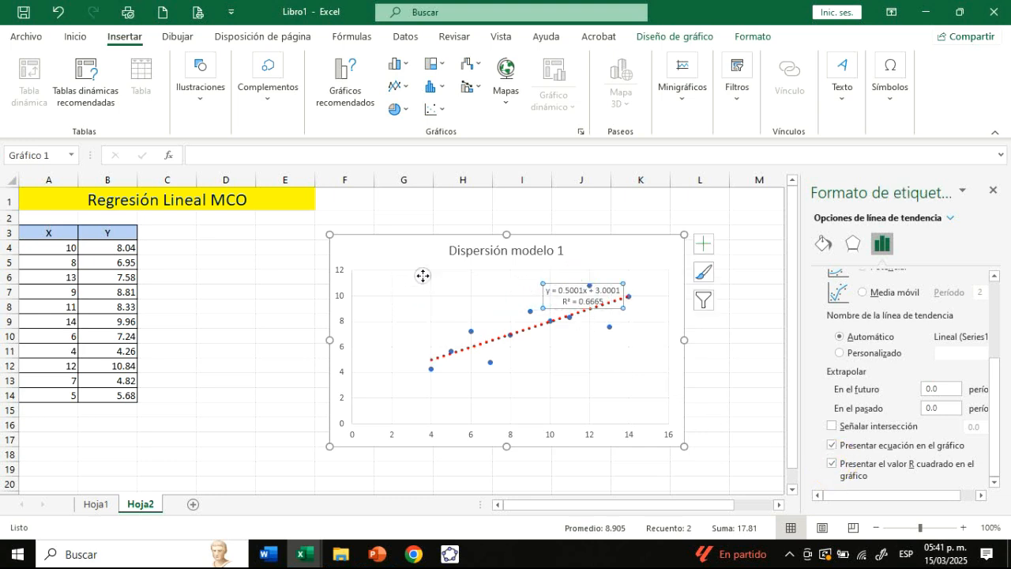
{"action": "left_click", "coordinate": [75, 36]}
{"action": "left_click", "coordinate": [294, 63]}
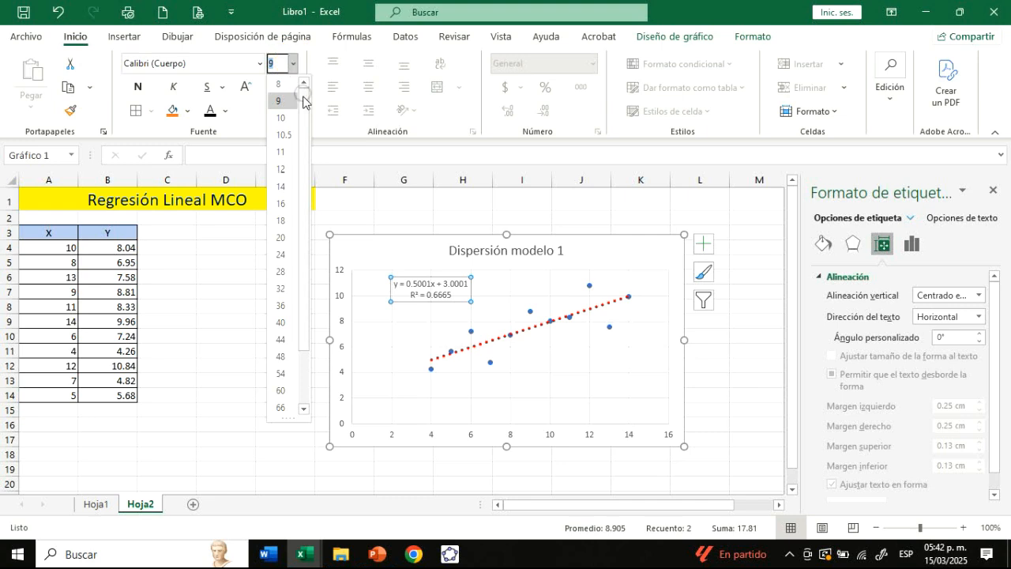
{"action": "left_click", "coordinate": [285, 188]}
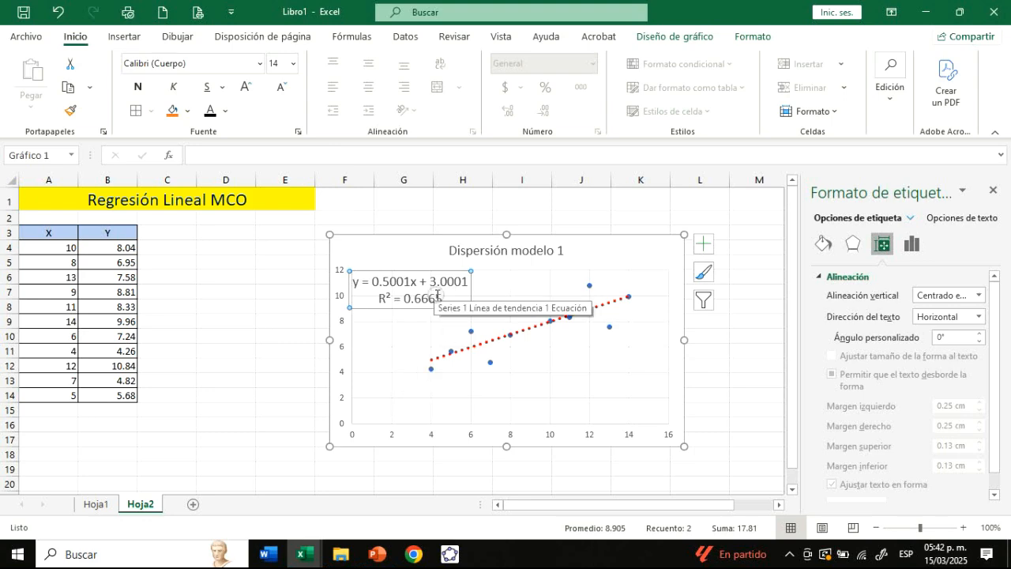
Compare the constant and slope in the chart's equation label with the B0 and B1 estimates on Hoja1
{"action": "left_click", "coordinate": [429, 281]}
{"action": "left_click_drag", "start_coordinate": [420, 282], "coordinate": [467, 282]}
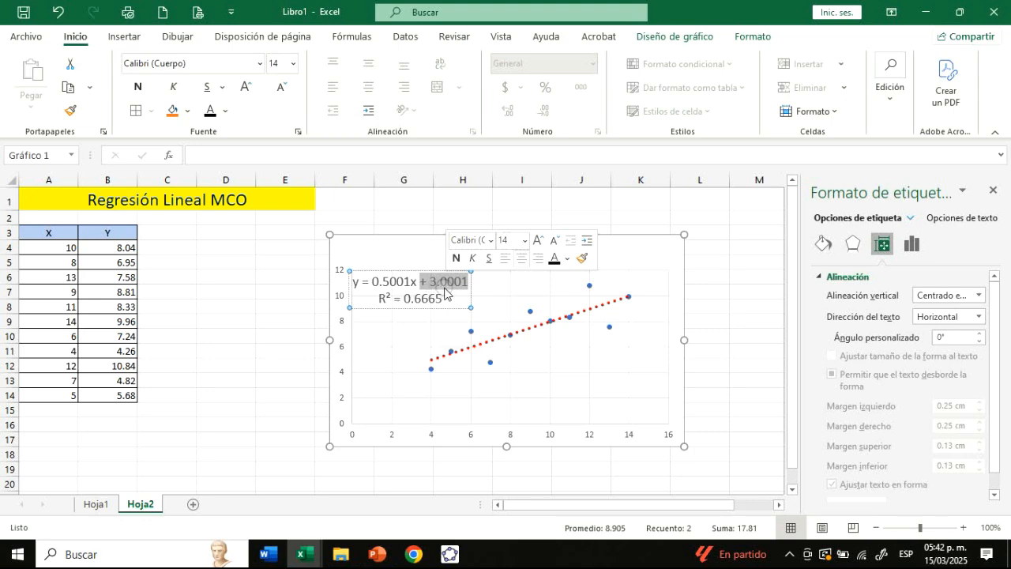
{"action": "left_click", "coordinate": [372, 282]}
{"action": "double_click", "coordinate": [373, 282]}
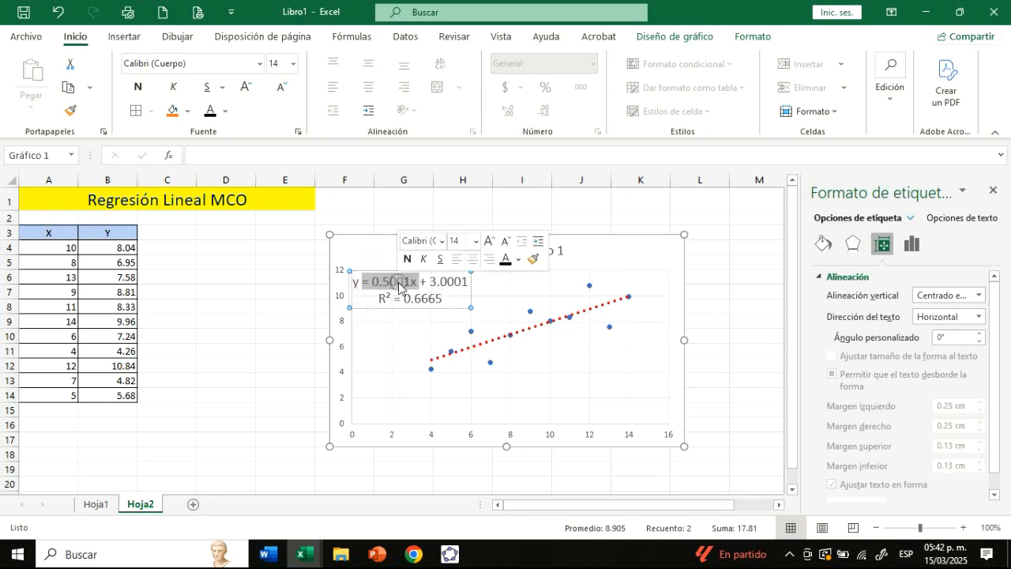
{"action": "left_click", "coordinate": [395, 282]}
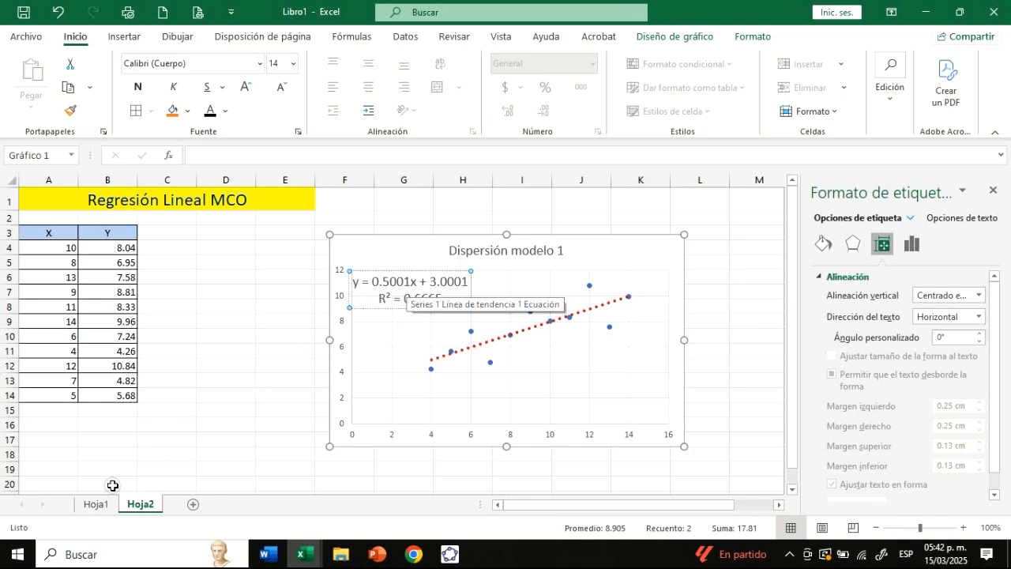
{"action": "left_click", "coordinate": [96, 505]}
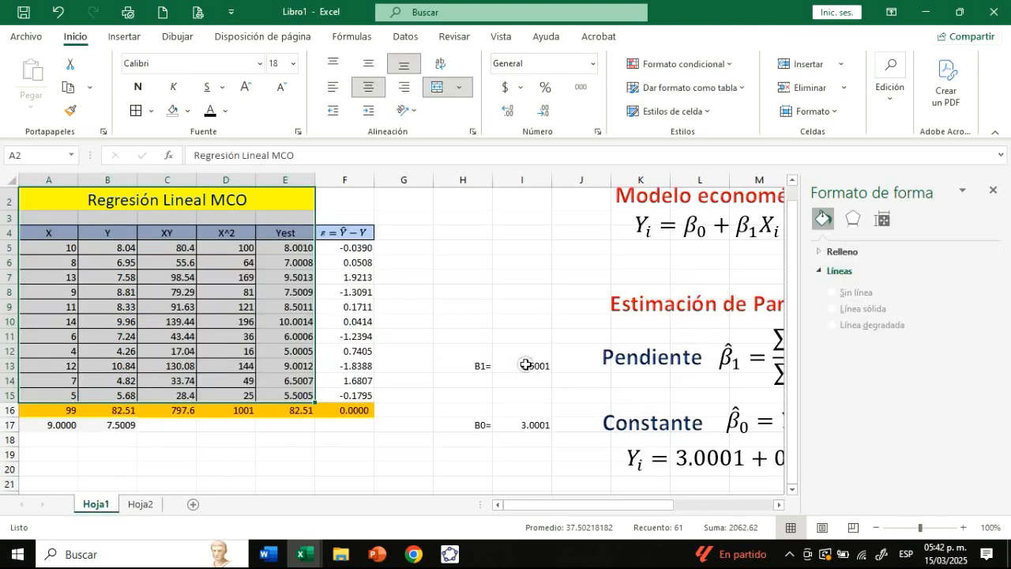
{"action": "left_click_drag", "start_coordinate": [525, 364], "coordinate": [526, 424]}
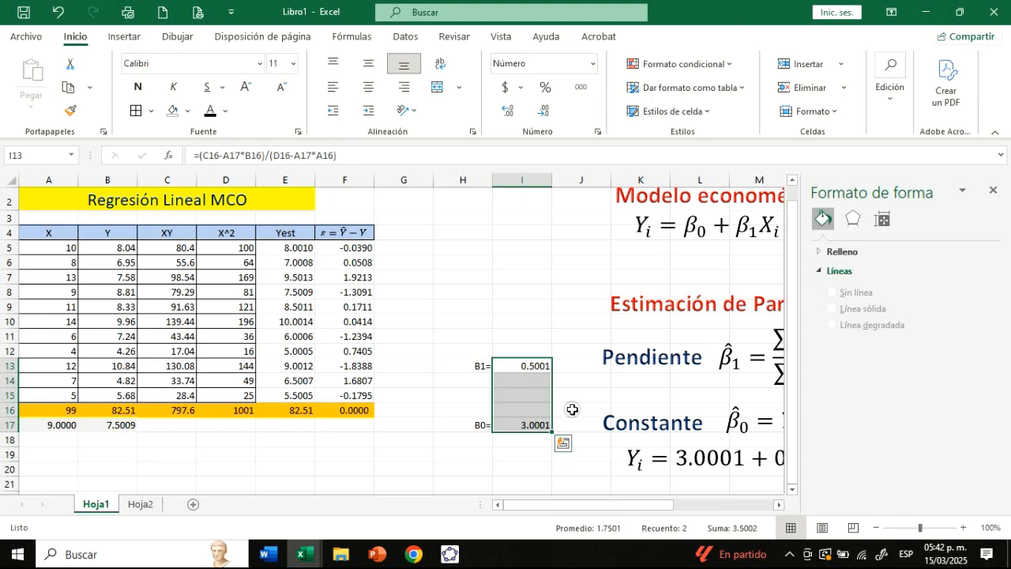
Make the R² line of the chart's equation label on Hoja2 dark blue and bold
{"action": "left_click", "coordinate": [145, 505]}
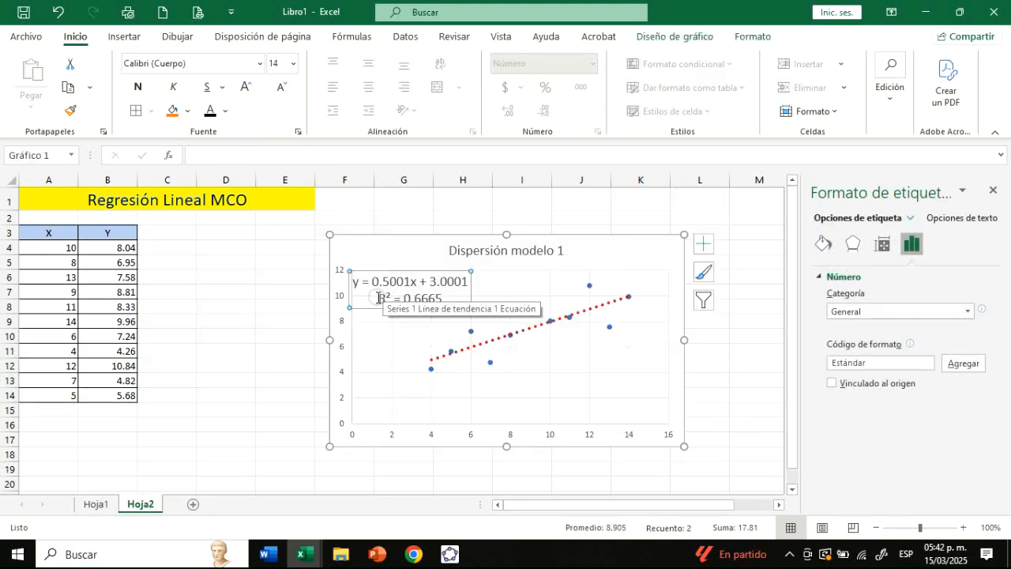
{"action": "left_click_drag", "start_coordinate": [379, 298], "coordinate": [437, 304]}
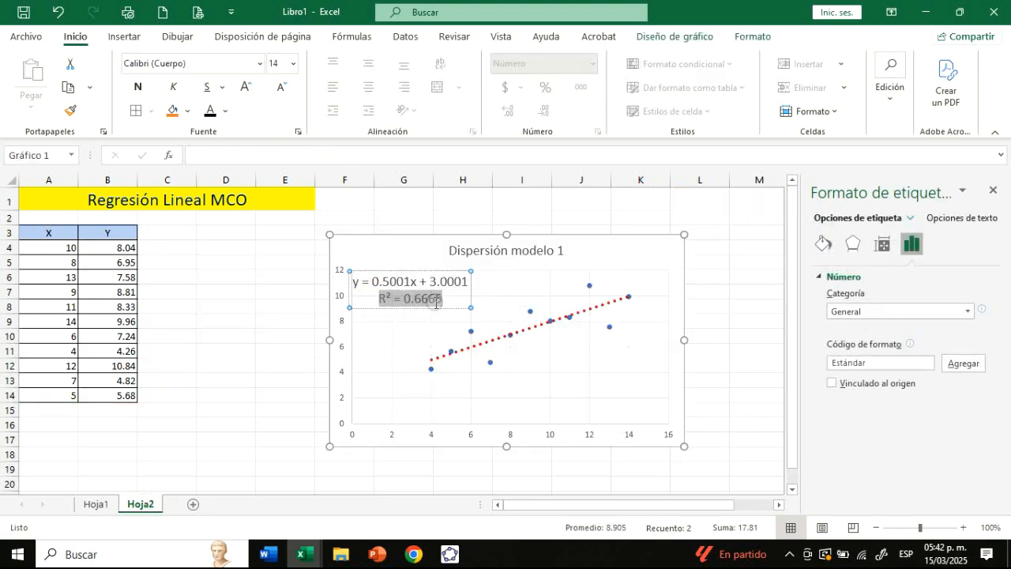
{"action": "left_click", "coordinate": [225, 112]}
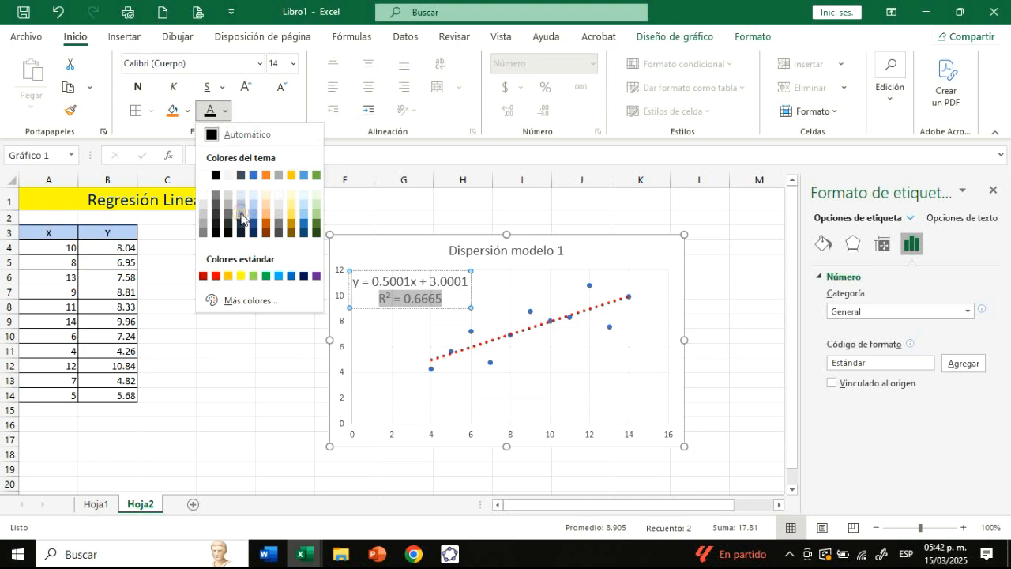
{"action": "left_click", "coordinate": [303, 276]}
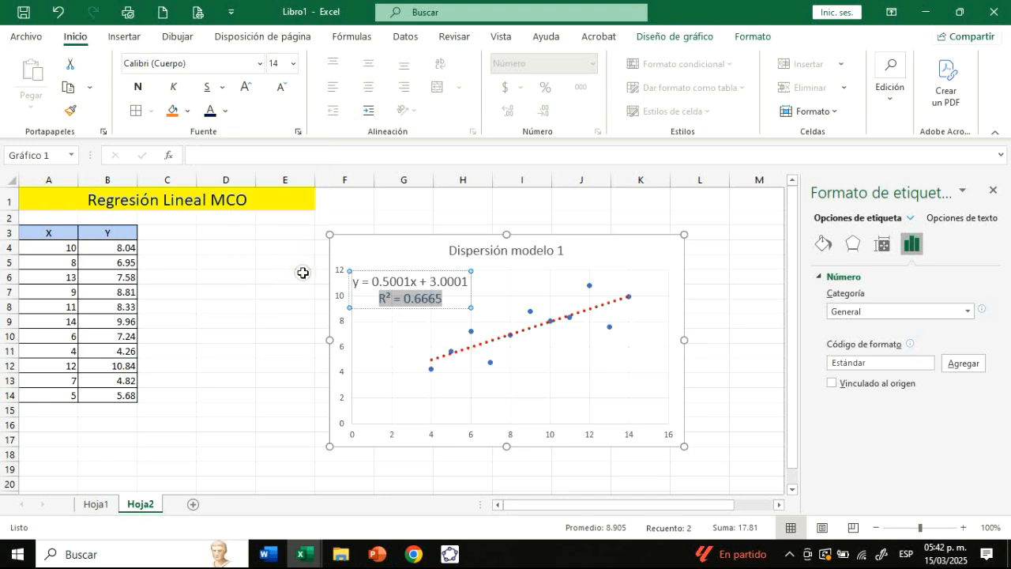
{"action": "left_click", "coordinate": [139, 91]}
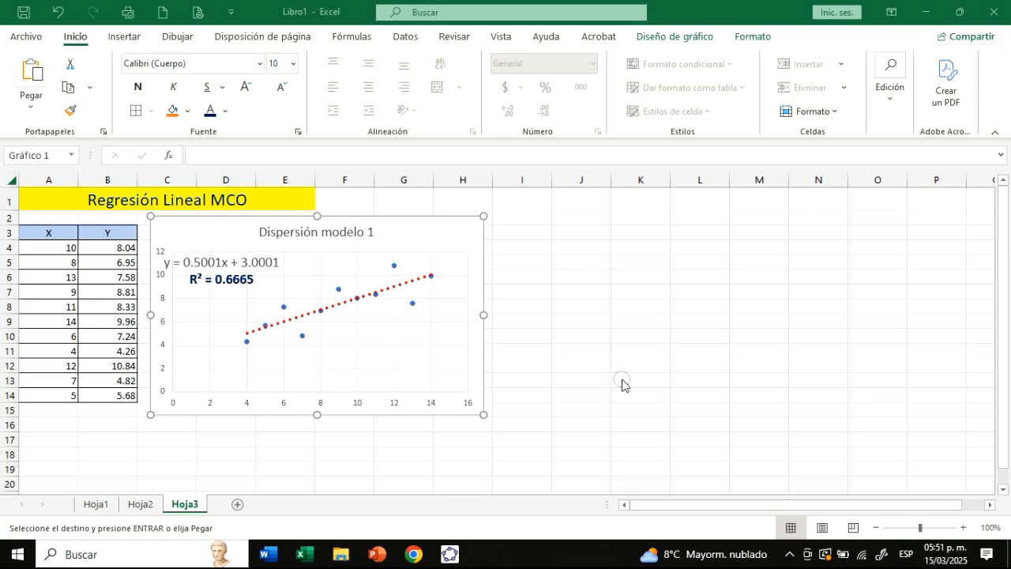
Enable the Herramientas para análisis add-in through the Excel add-ins options
{"action": "left_click", "coordinate": [403, 41]}
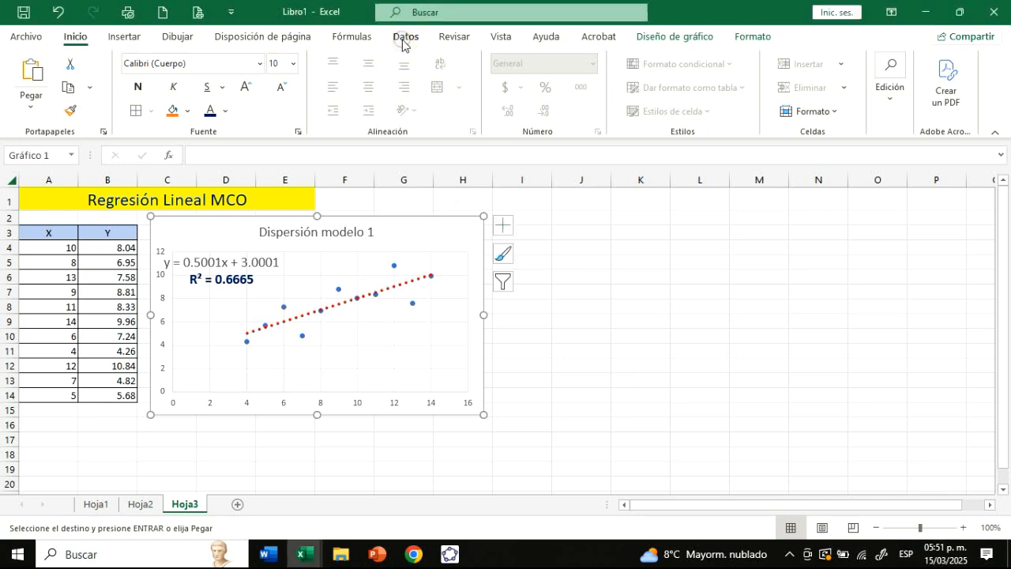
{"action": "left_click", "coordinate": [403, 40]}
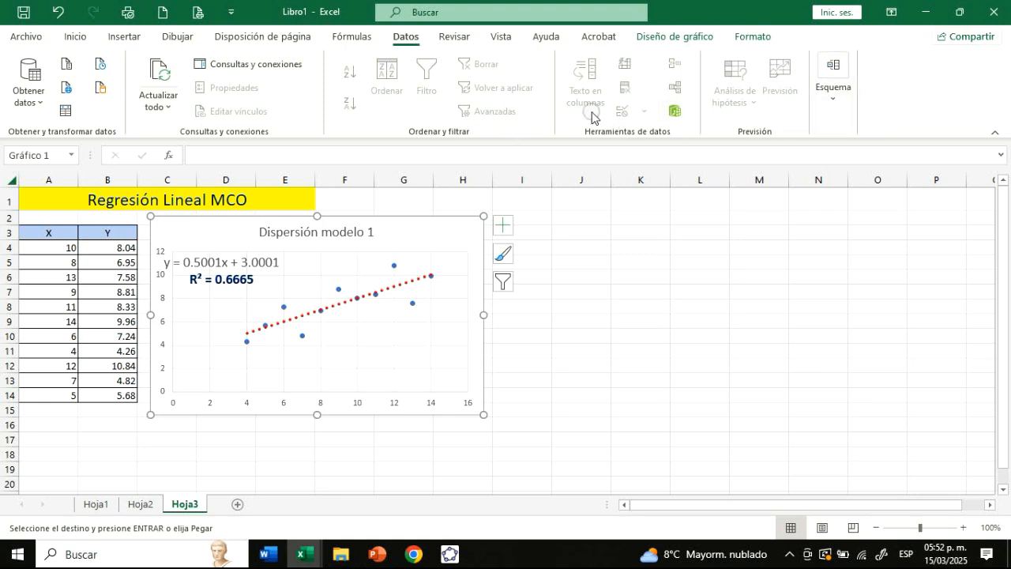
{"action": "left_click", "coordinate": [27, 38]}
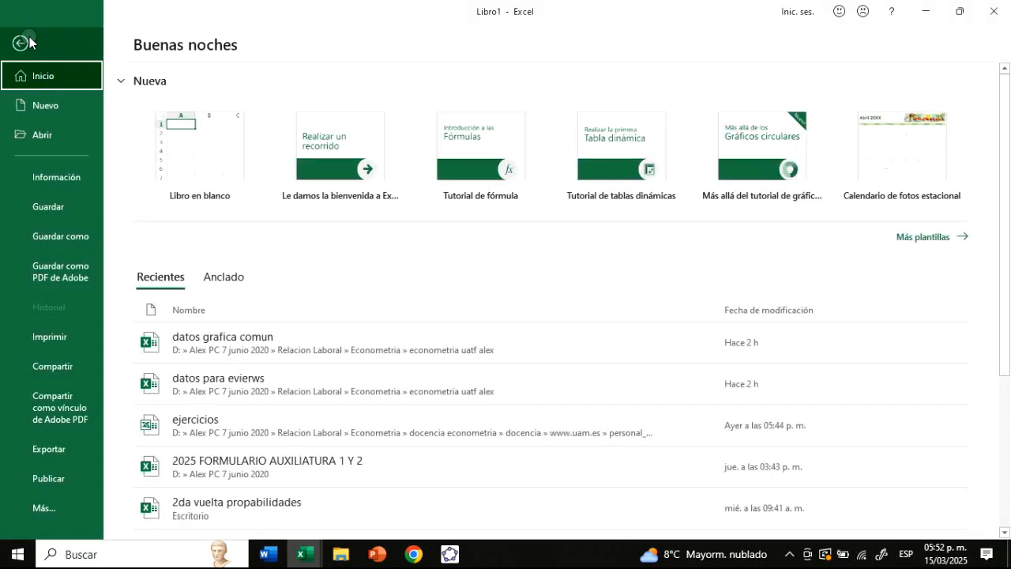
{"action": "left_click", "coordinate": [34, 509]}
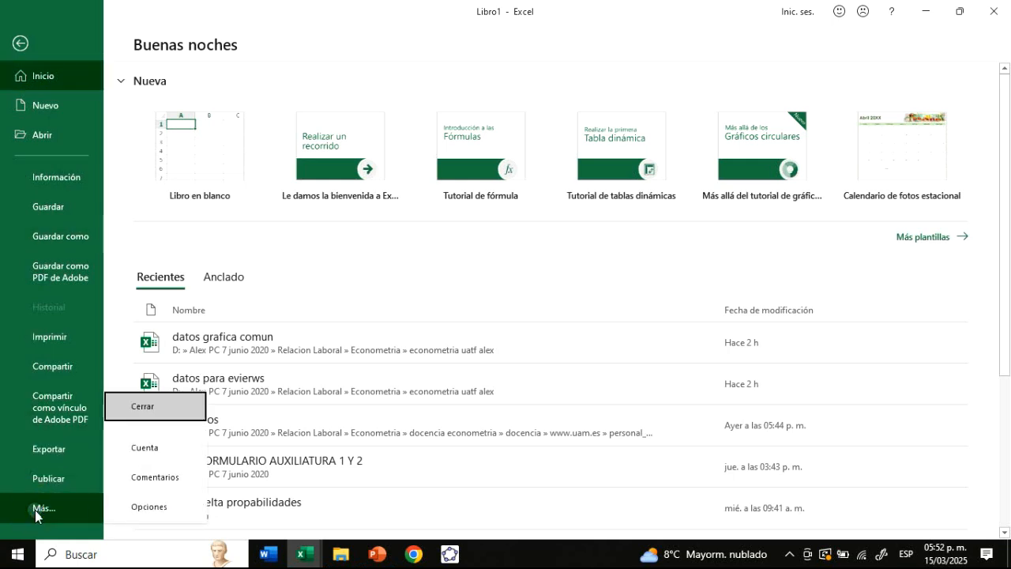
{"action": "left_click", "coordinate": [134, 510]}
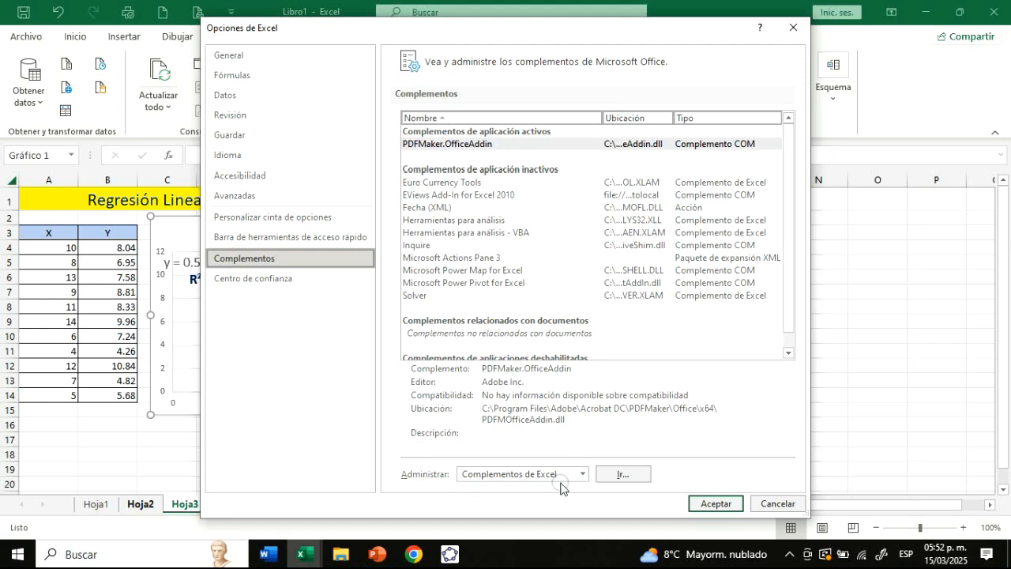
{"action": "left_click", "coordinate": [620, 476]}
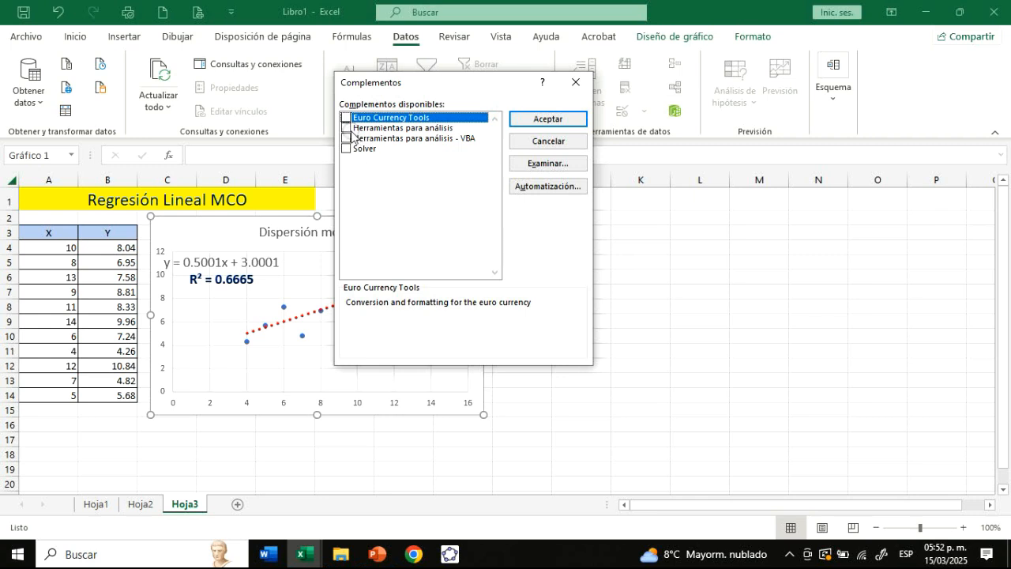
{"action": "left_click", "coordinate": [346, 128]}
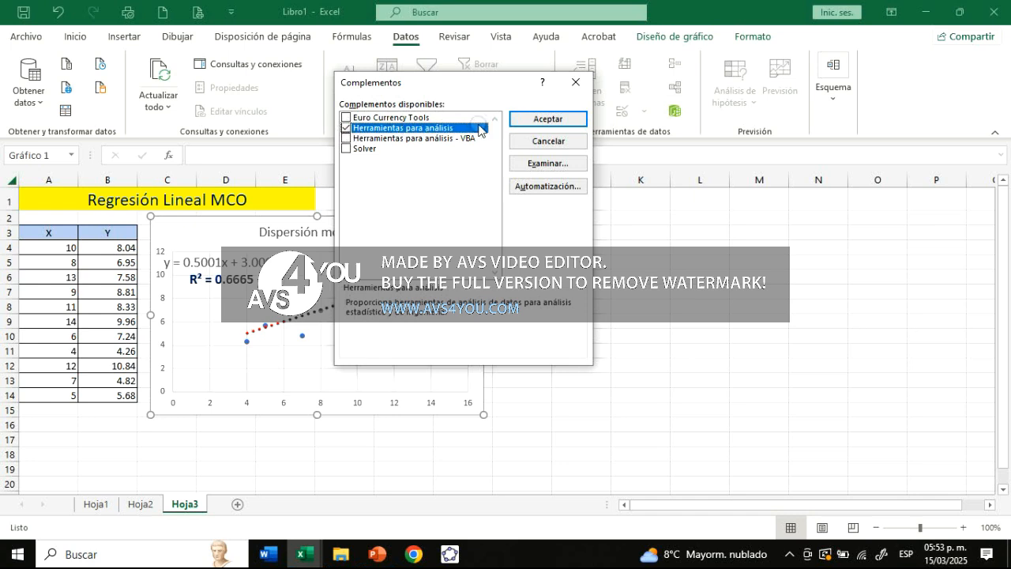
{"action": "left_click", "coordinate": [537, 123]}
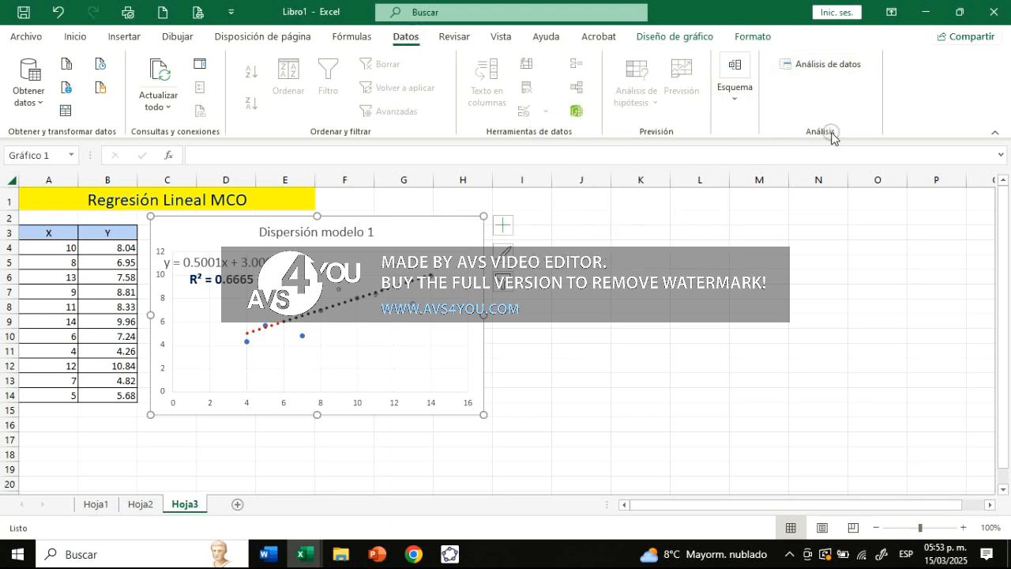
Start the Regresión tool from the data analysis functions
{"action": "left_click", "coordinate": [822, 69]}
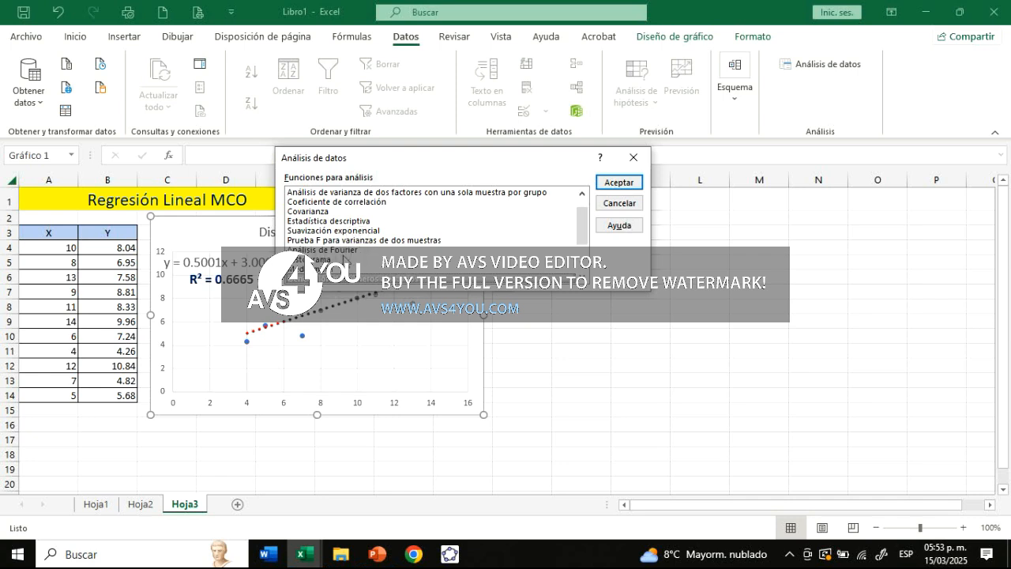
{"action": "left_click", "coordinate": [585, 275]}
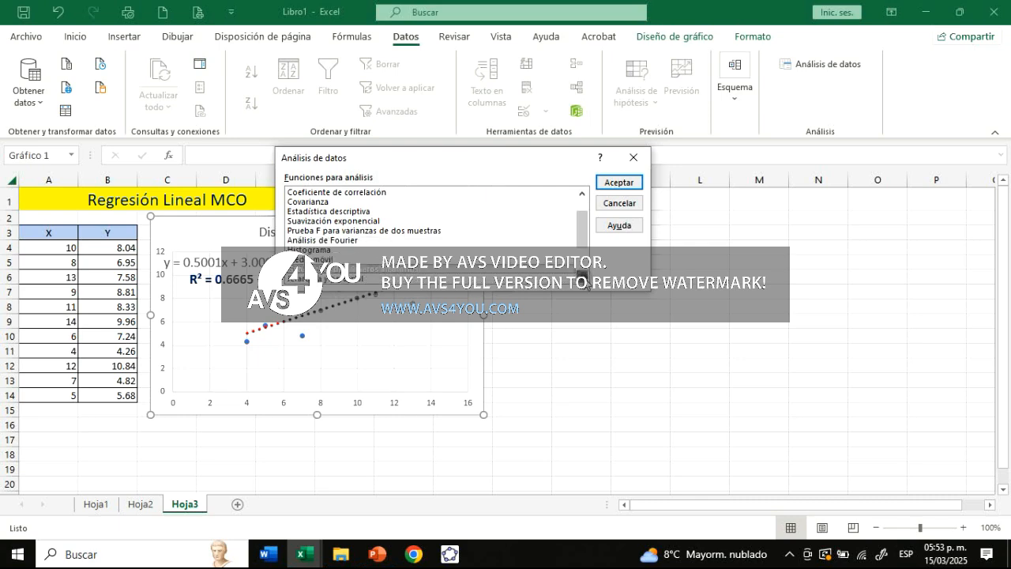
{"action": "left_click", "coordinate": [585, 279]}
{"action": "left_click", "coordinate": [585, 281]}
{"action": "left_click", "coordinate": [584, 281]}
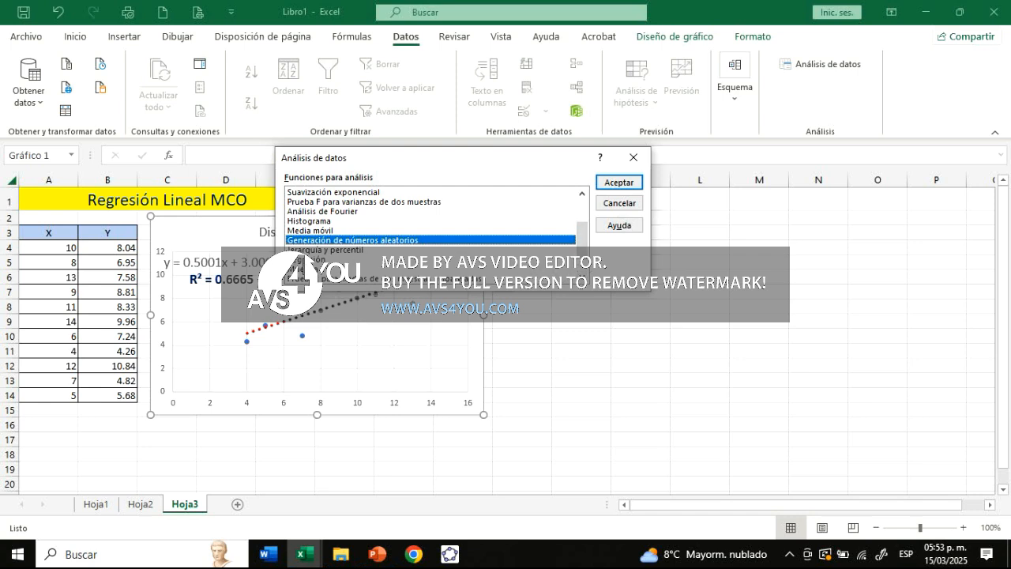
{"action": "left_click", "coordinate": [305, 261]}
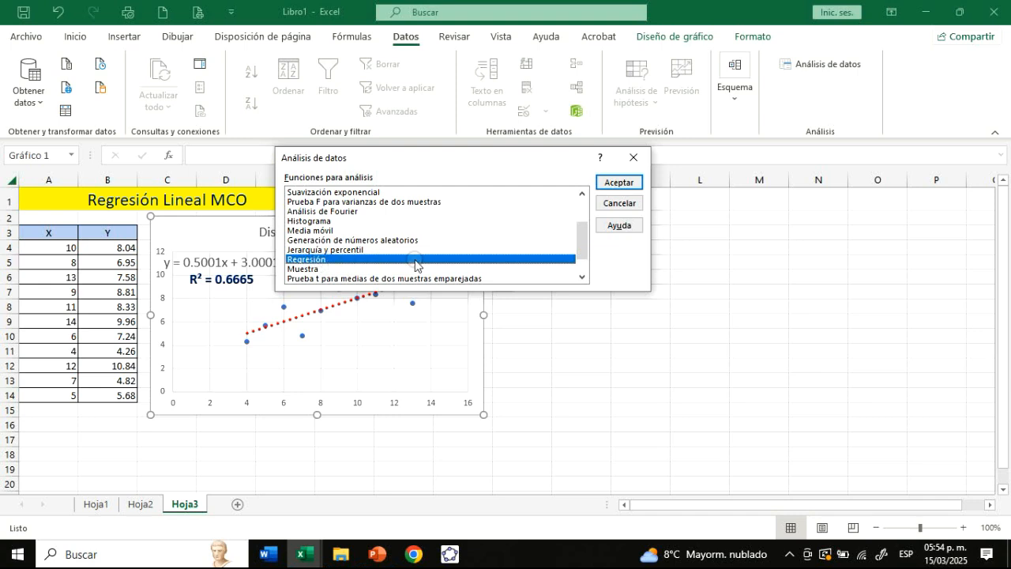
{"action": "left_click", "coordinate": [620, 183]}
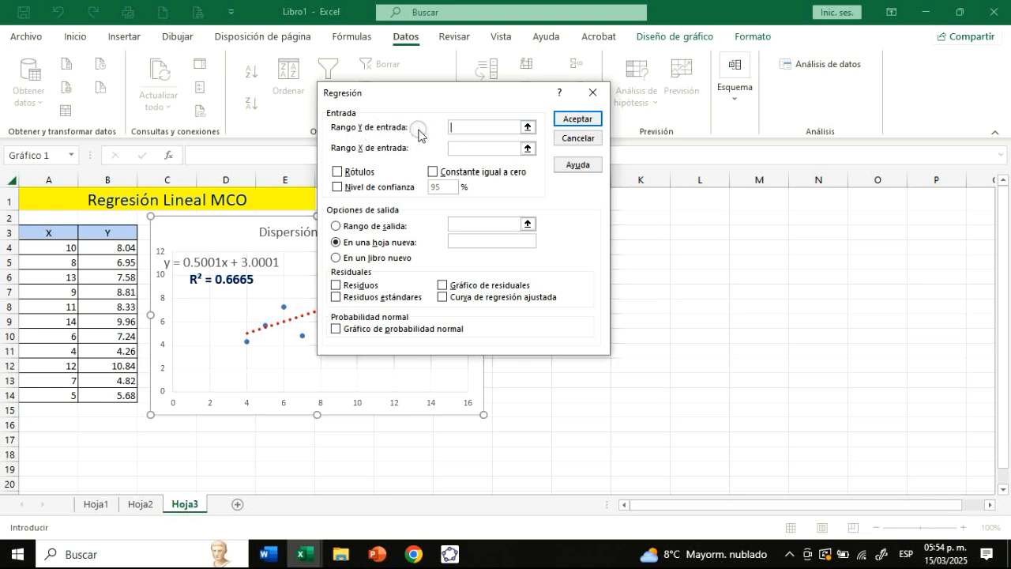
Set the regression's Y input range to B3:B14 on Hoja3, including the header
{"action": "left_click", "coordinate": [528, 128]}
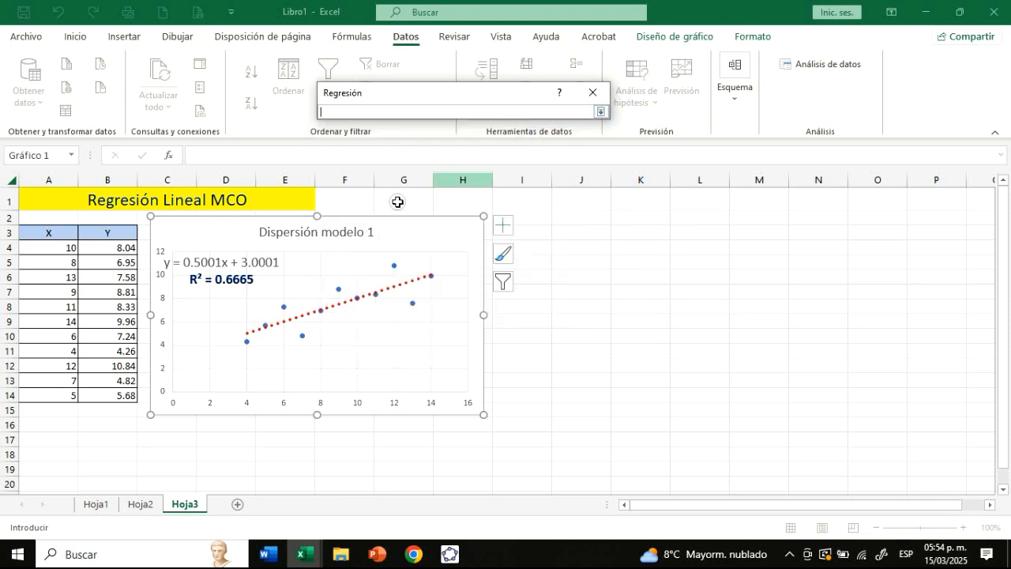
{"action": "left_click", "coordinate": [106, 235]}
{"action": "left_click_drag", "start_coordinate": [107, 234], "coordinate": [109, 392]}
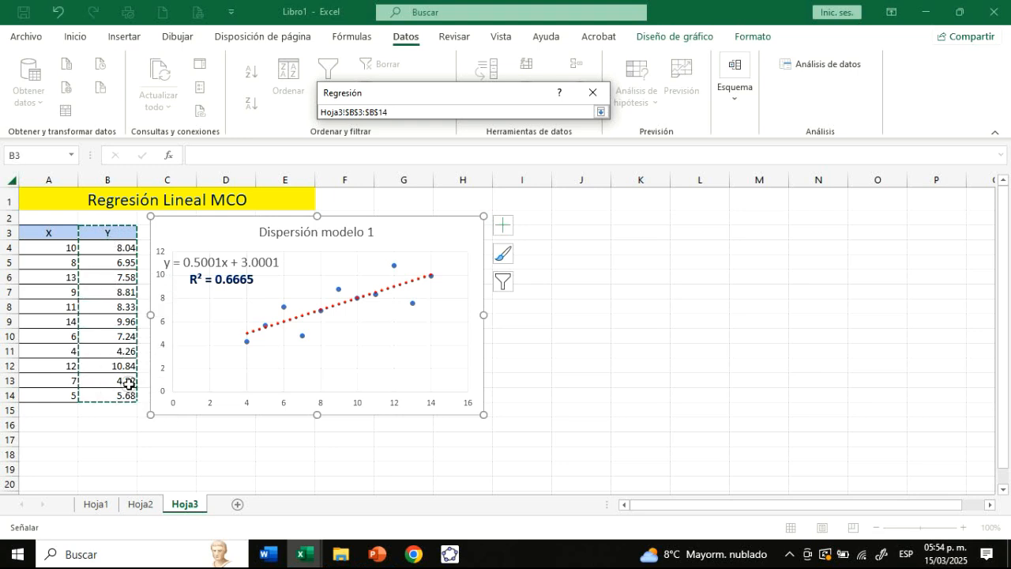
{"action": "left_click", "coordinate": [600, 115]}
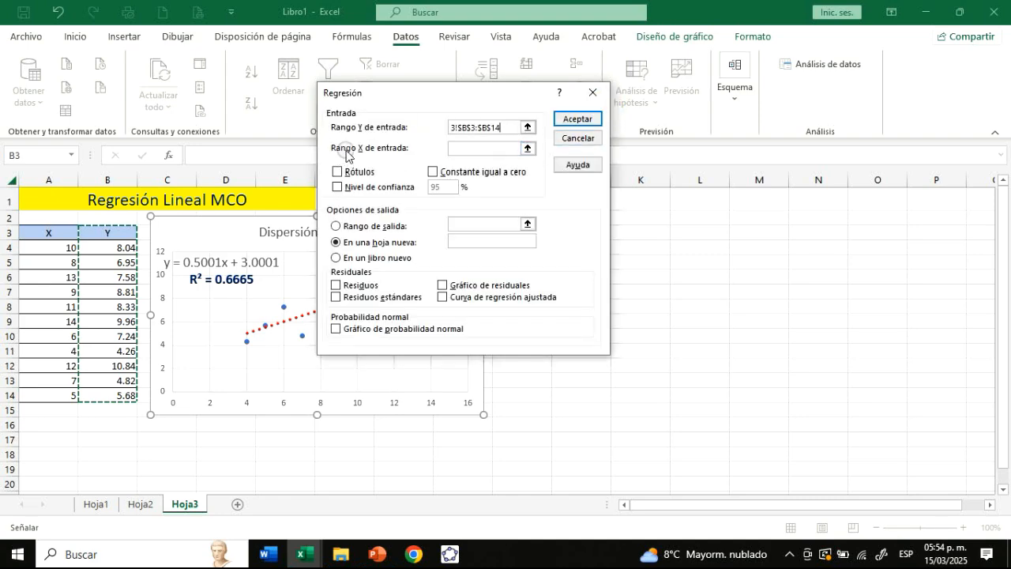
Set the regression's X input range to A3:A14 on Hoja3 and mark the ranges as containing labels (Rótulos)
{"action": "left_click", "coordinate": [527, 148]}
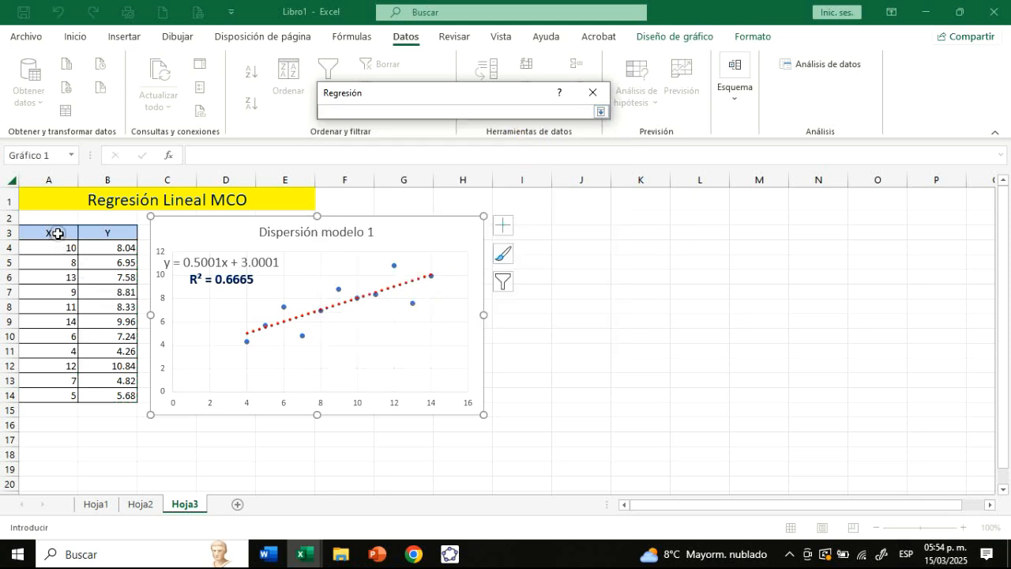
{"action": "left_click", "coordinate": [58, 233]}
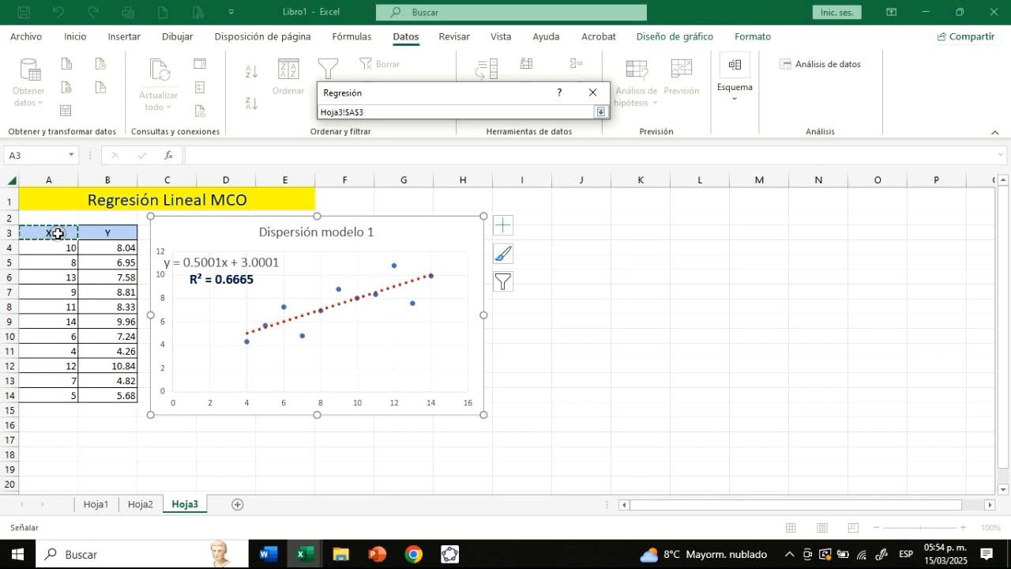
{"action": "left_click_drag", "start_coordinate": [58, 235], "coordinate": [60, 389]}
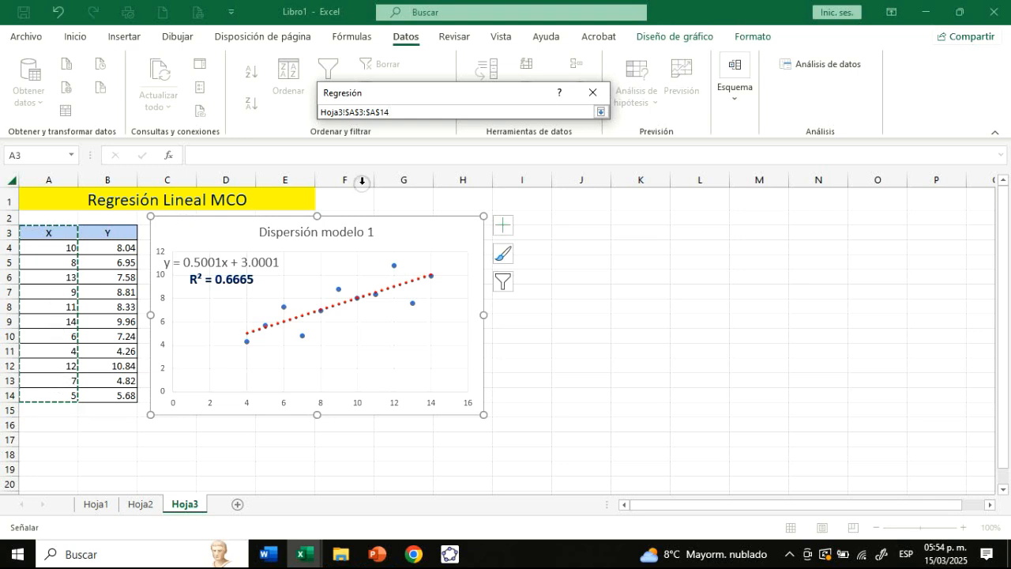
{"action": "left_click", "coordinate": [600, 116]}
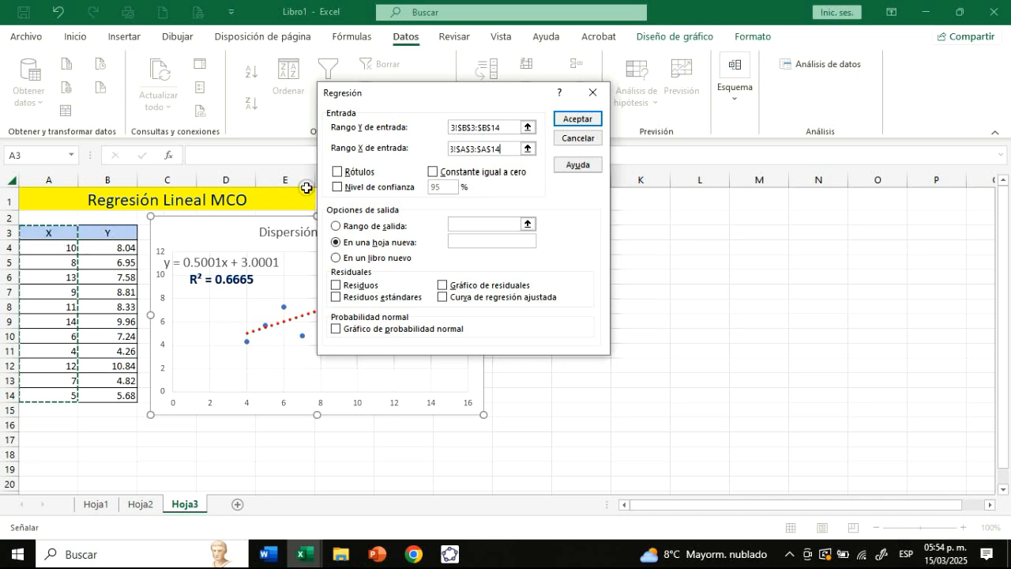
{"action": "left_click", "coordinate": [339, 172]}
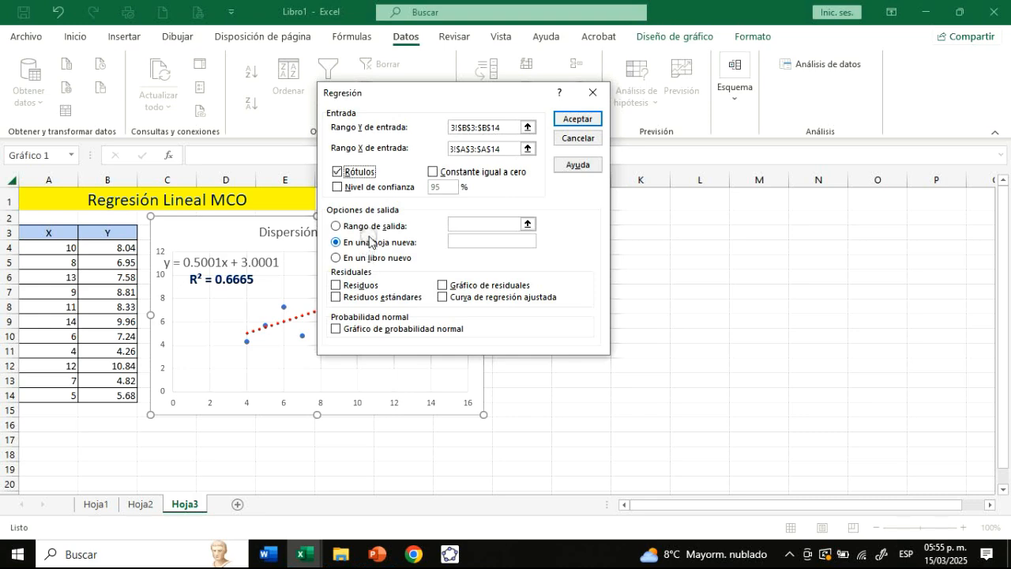
Direct the regression output to a range on the same sheet starting at cell J2
{"action": "left_click", "coordinate": [335, 226]}
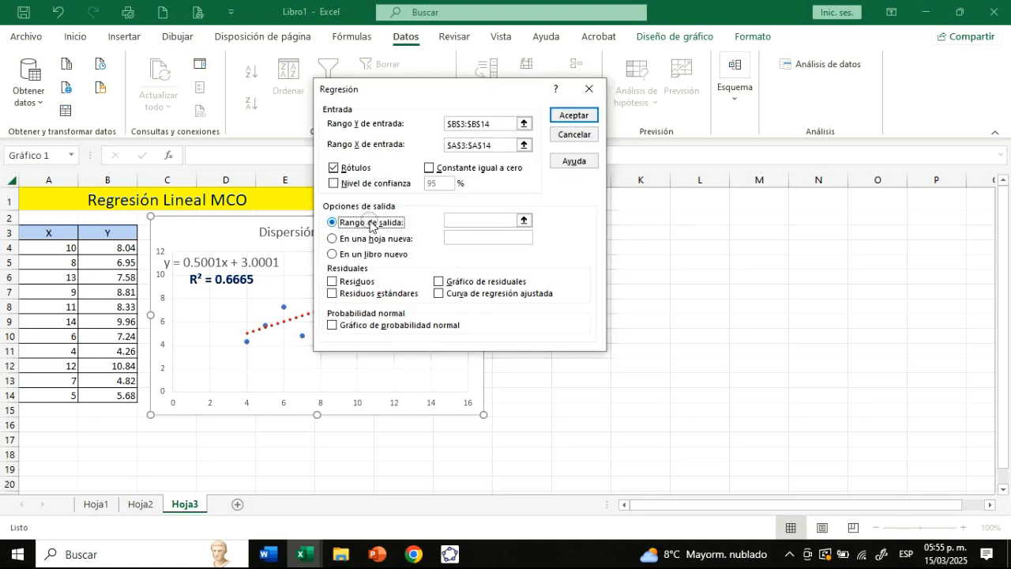
{"action": "left_click", "coordinate": [524, 222]}
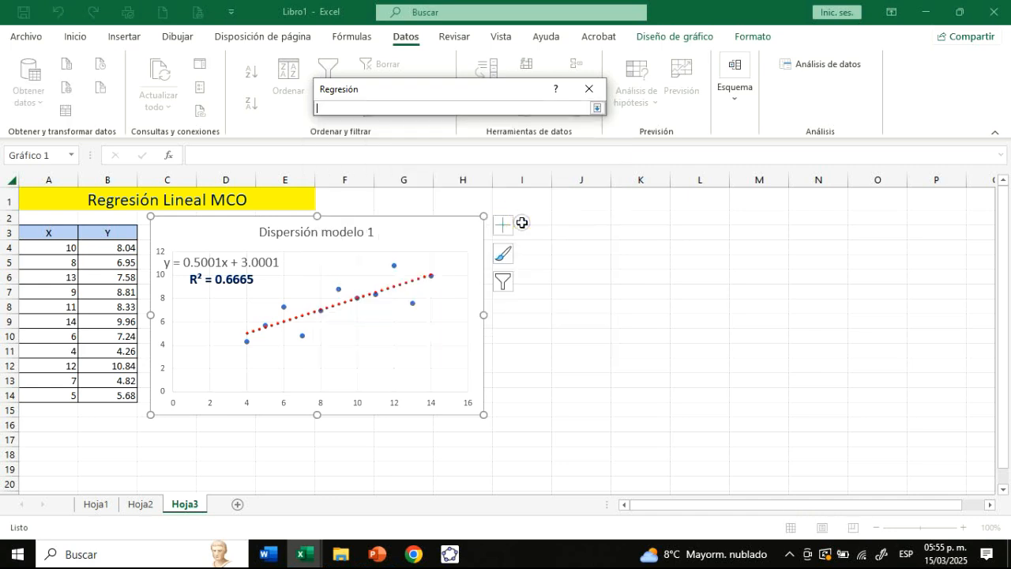
{"action": "left_click", "coordinate": [573, 216]}
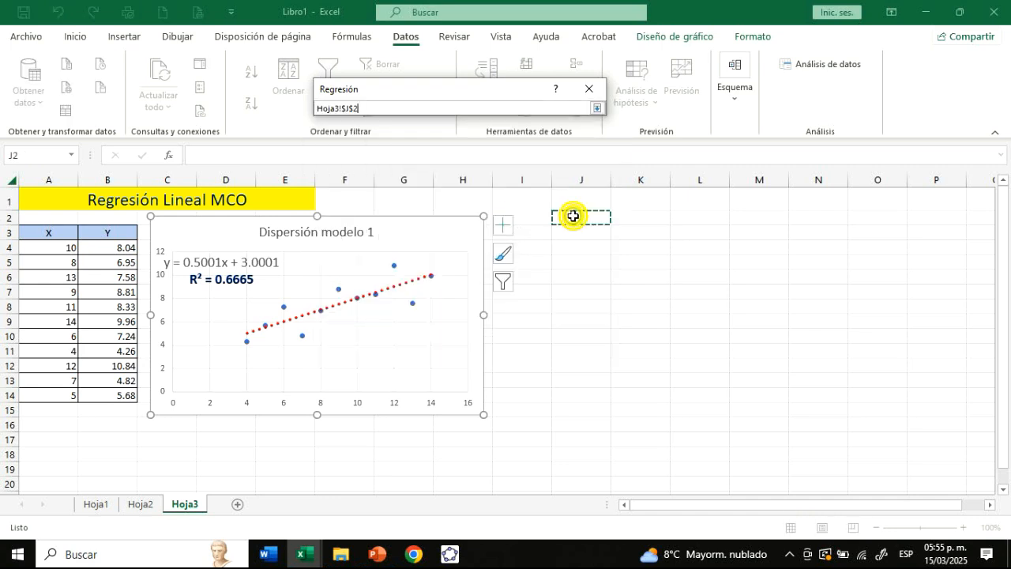
{"action": "left_click", "coordinate": [596, 108]}
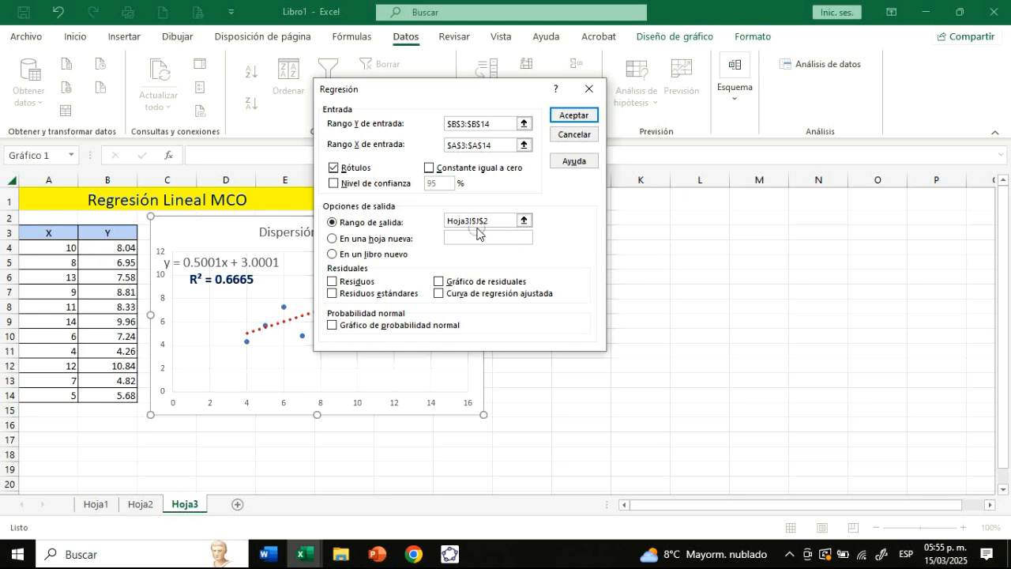
Include Residuos and Curva de regresión ajustada in the output and run the regression
{"action": "left_click", "coordinate": [333, 284]}
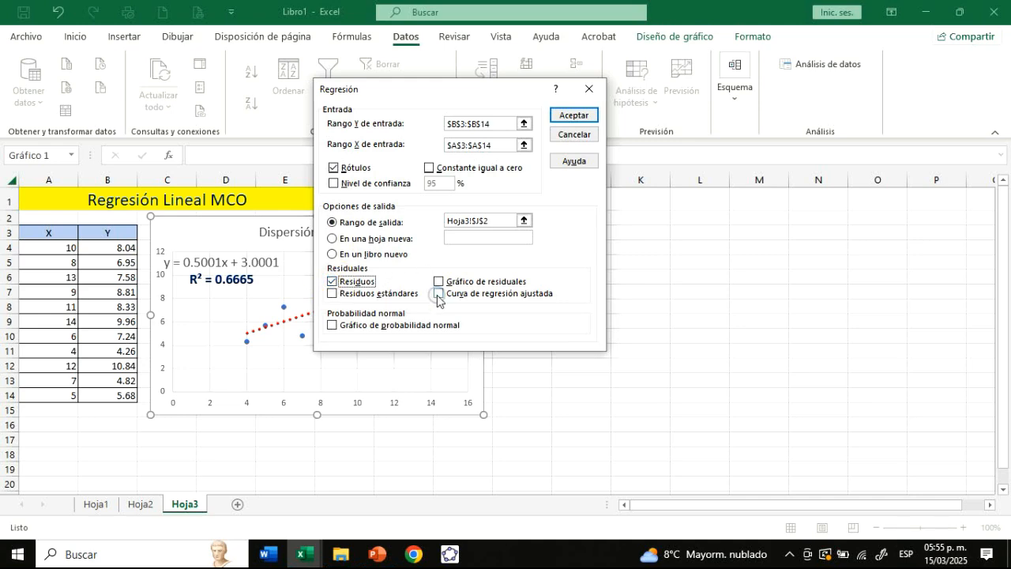
{"action": "left_click", "coordinate": [438, 293]}
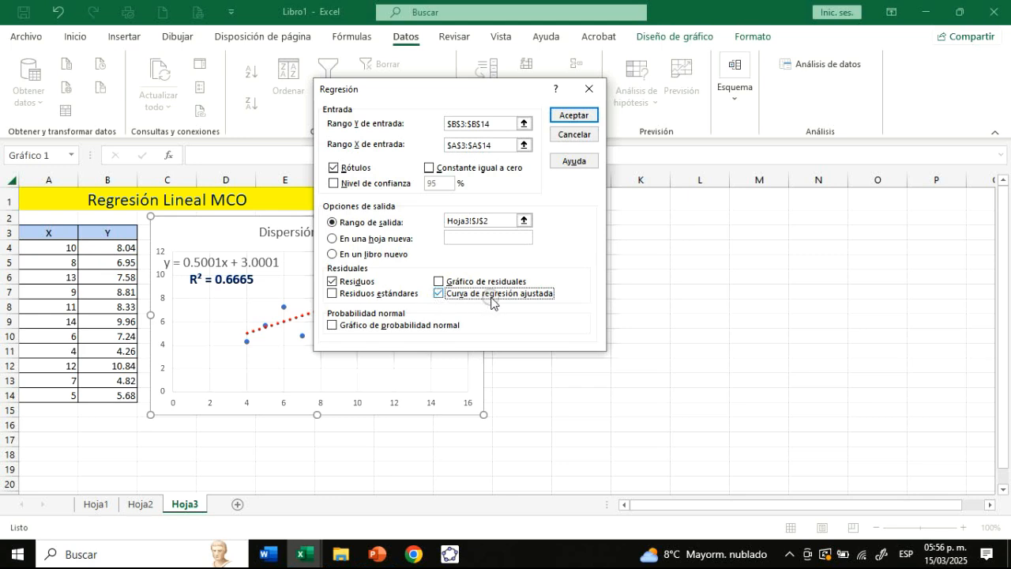
{"action": "left_click", "coordinate": [575, 116]}
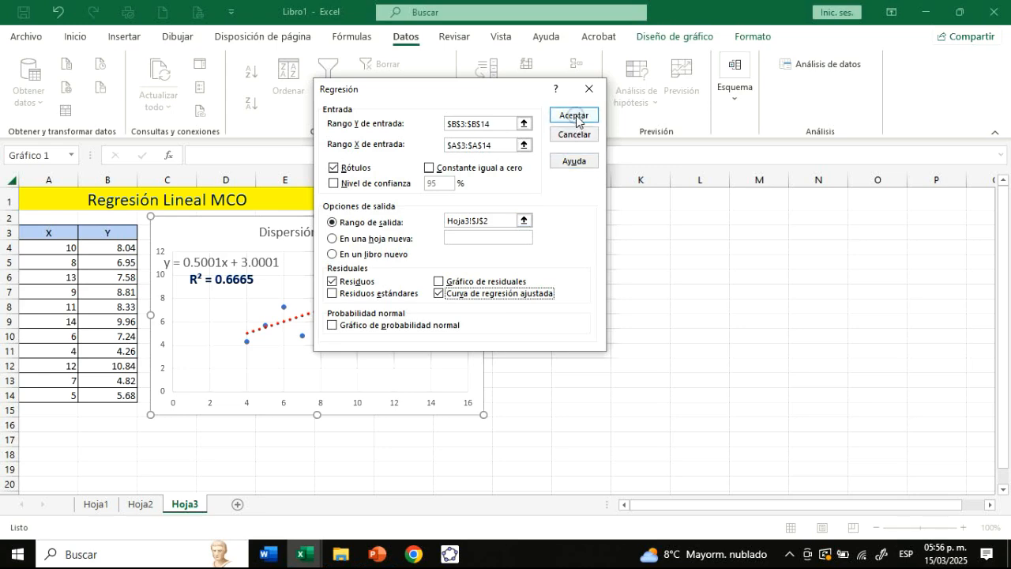
{"action": "left_click", "coordinate": [575, 117]}
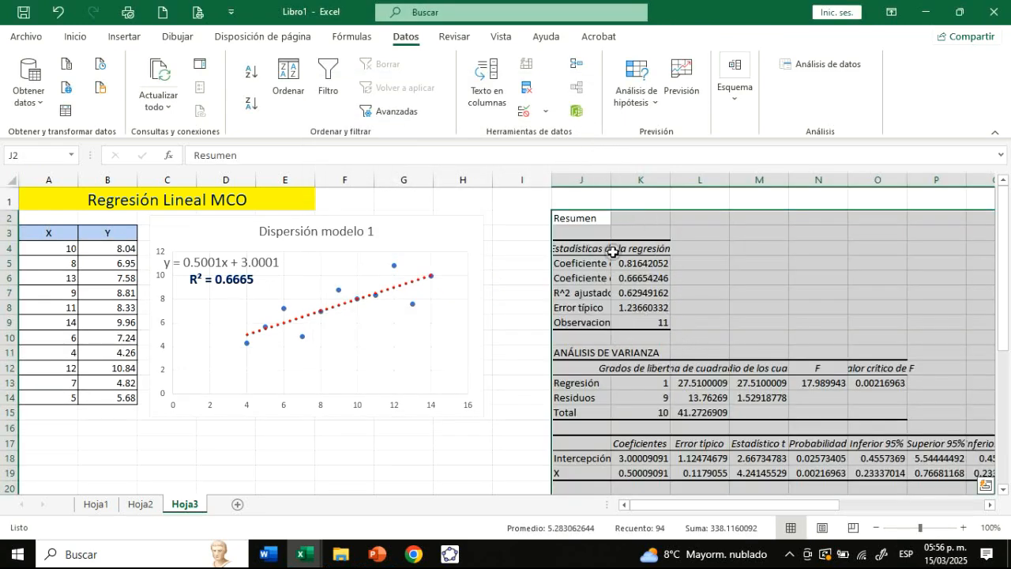
Autofit column J so the regression summary labels fit
{"action": "left_click_drag", "start_coordinate": [612, 179], "coordinate": [613, 180]}
{"action": "double_click", "coordinate": [613, 179]}
{"action": "left_click", "coordinate": [832, 251]}
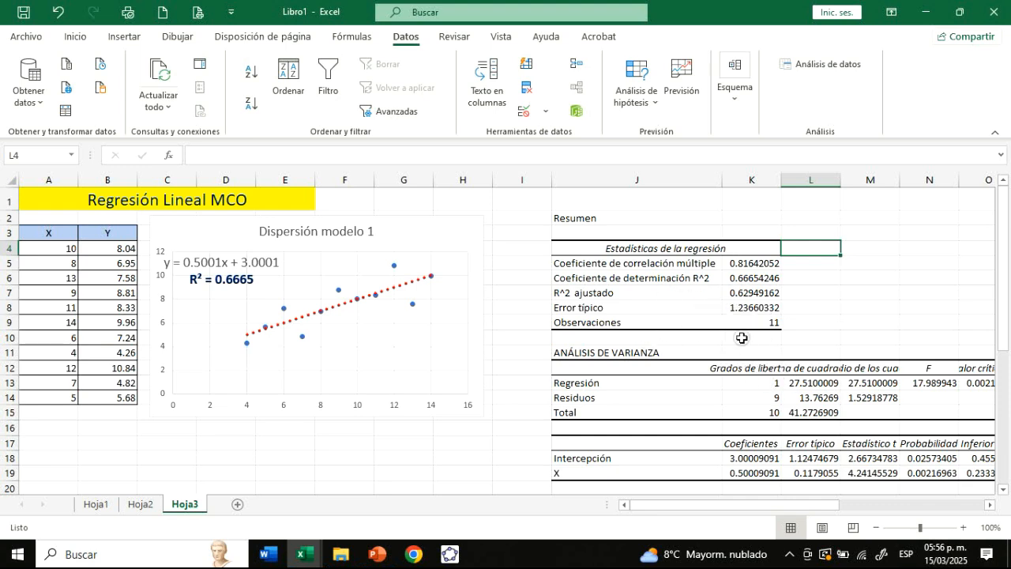
Give the R^2 determination coefficient in K6 a dark blue font and a yellow fill
{"action": "left_click", "coordinate": [746, 281]}
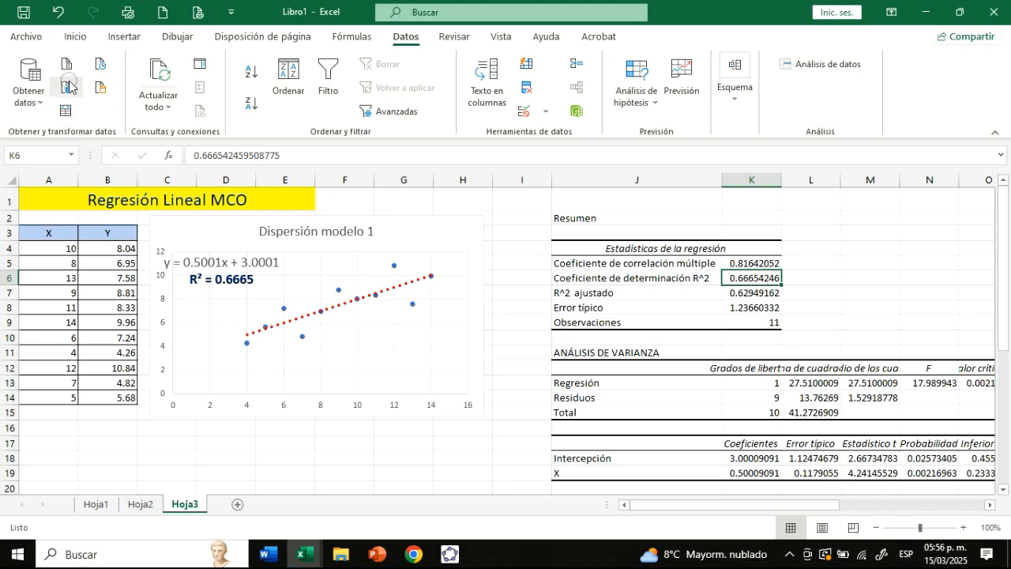
{"action": "left_click", "coordinate": [75, 37]}
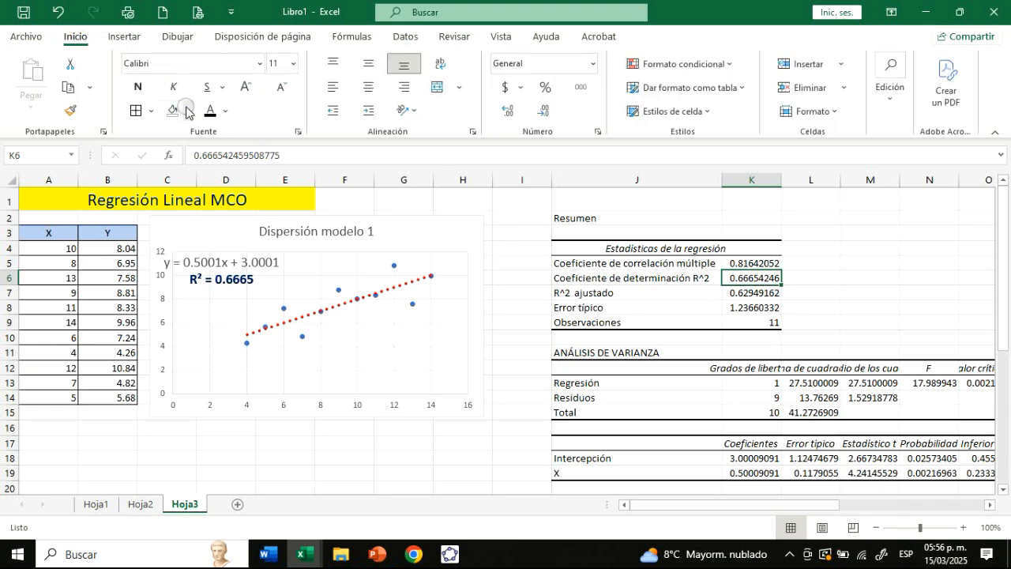
{"action": "left_click", "coordinate": [227, 112]}
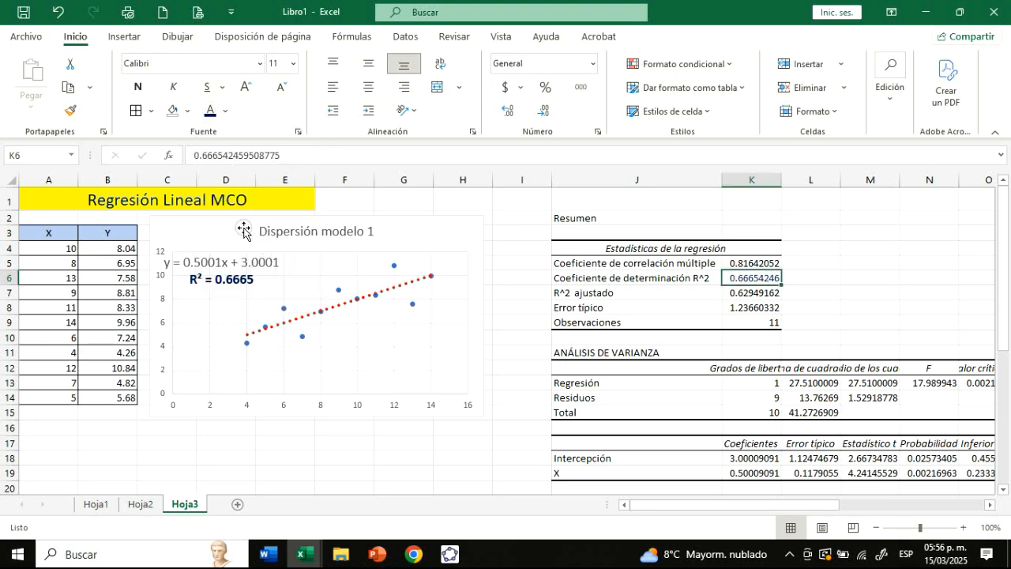
{"action": "left_click", "coordinate": [188, 111]}
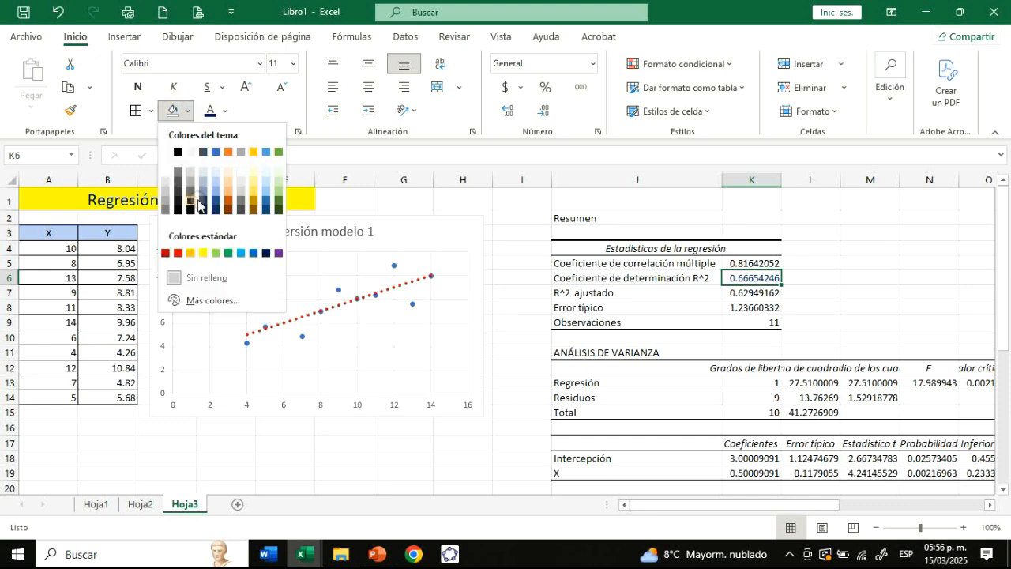
{"action": "left_click", "coordinate": [203, 253]}
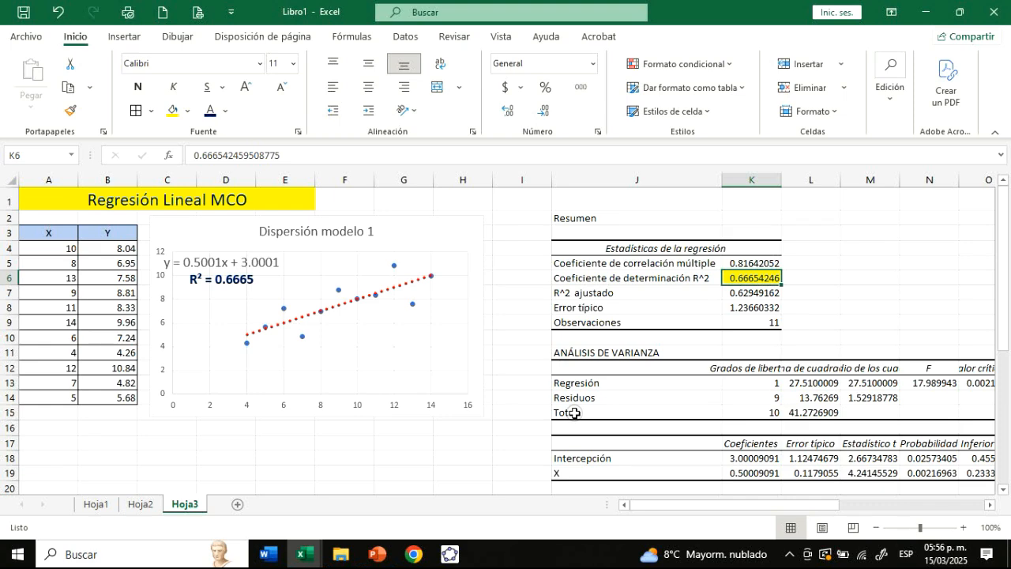
Format the intercept and X coefficients in K18:K19 of the regression output to four decimal places
{"action": "scroll", "coordinate": [574, 413], "scroll_direction": "down", "scroll_amount": 1}
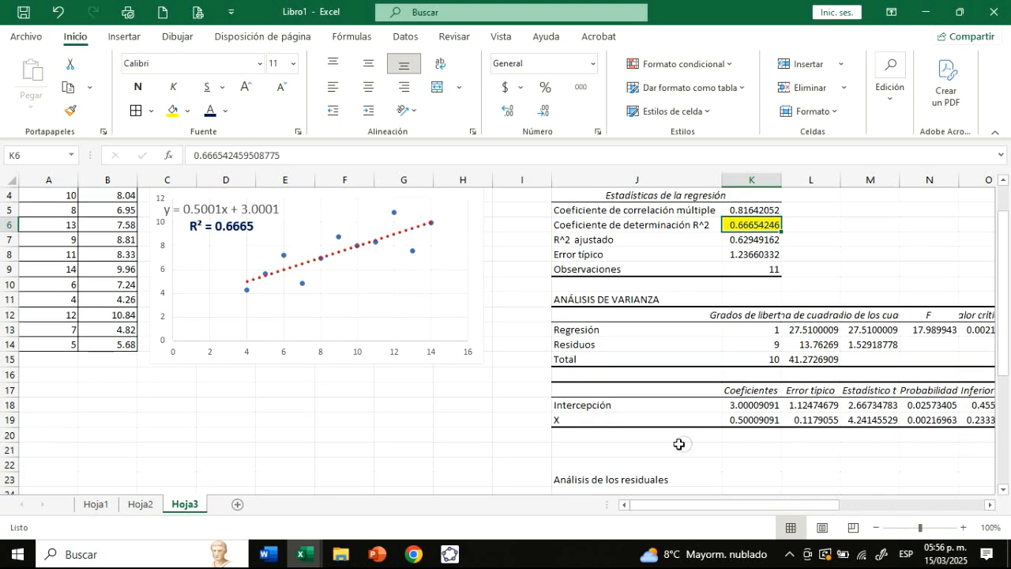
{"action": "left_click", "coordinate": [752, 407]}
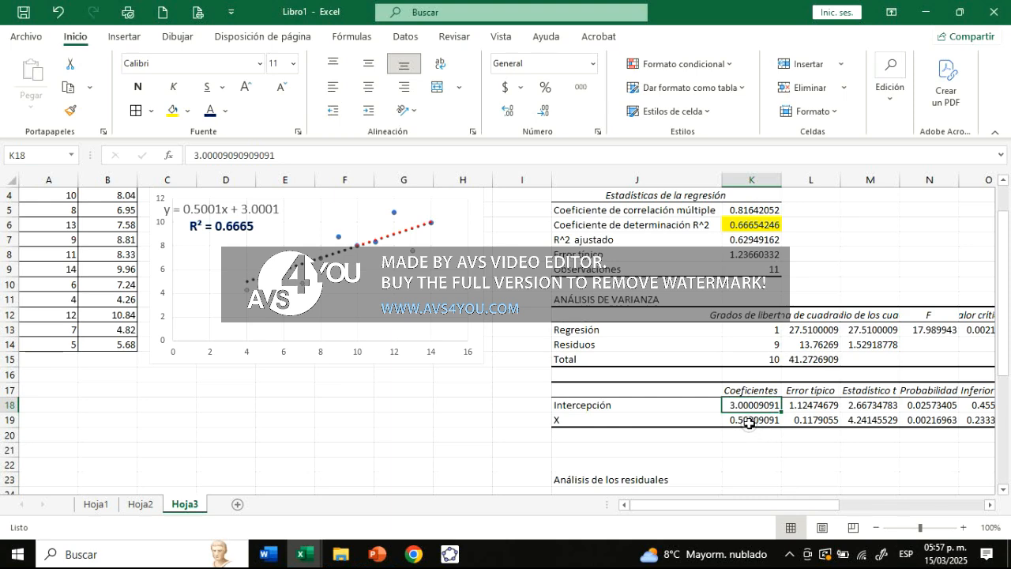
{"action": "left_click_drag", "start_coordinate": [749, 421], "coordinate": [755, 409]}
{"action": "left_click", "coordinate": [542, 114]}
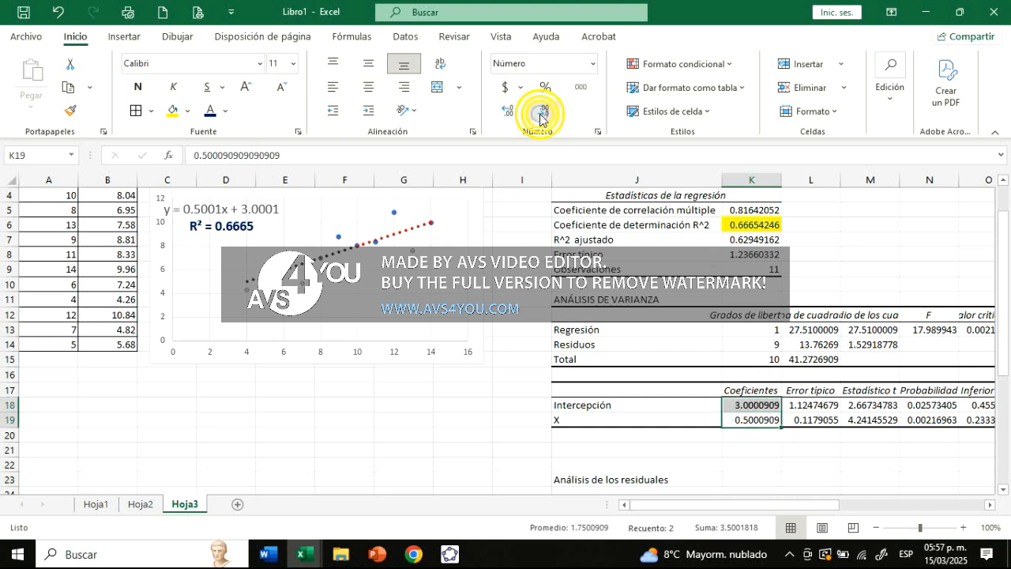
{"action": "left_click", "coordinate": [542, 115]}
{"action": "left_click", "coordinate": [542, 115]}
{"action": "left_click", "coordinate": [542, 115]}
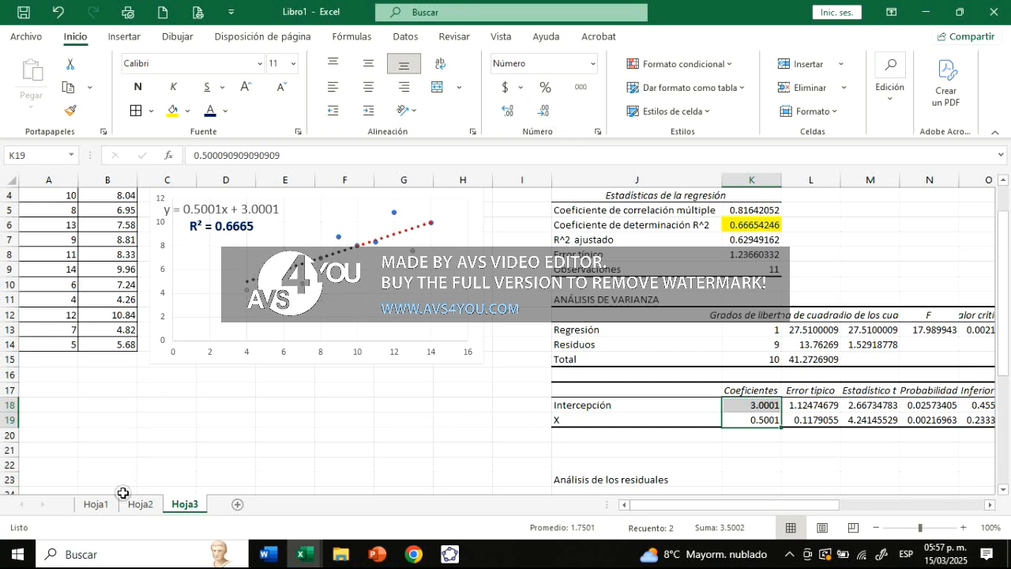
Compare the coefficients with B1 and B0 on Hoja1, and fill K18:K19 on Hoja3 with yellow
{"action": "left_click", "coordinate": [97, 504]}
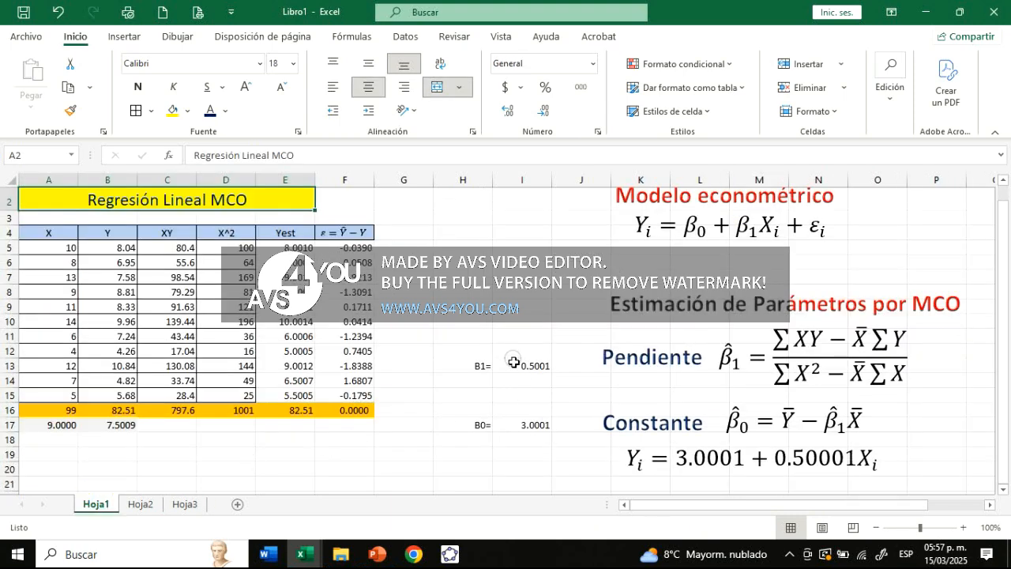
{"action": "left_click", "coordinate": [191, 504]}
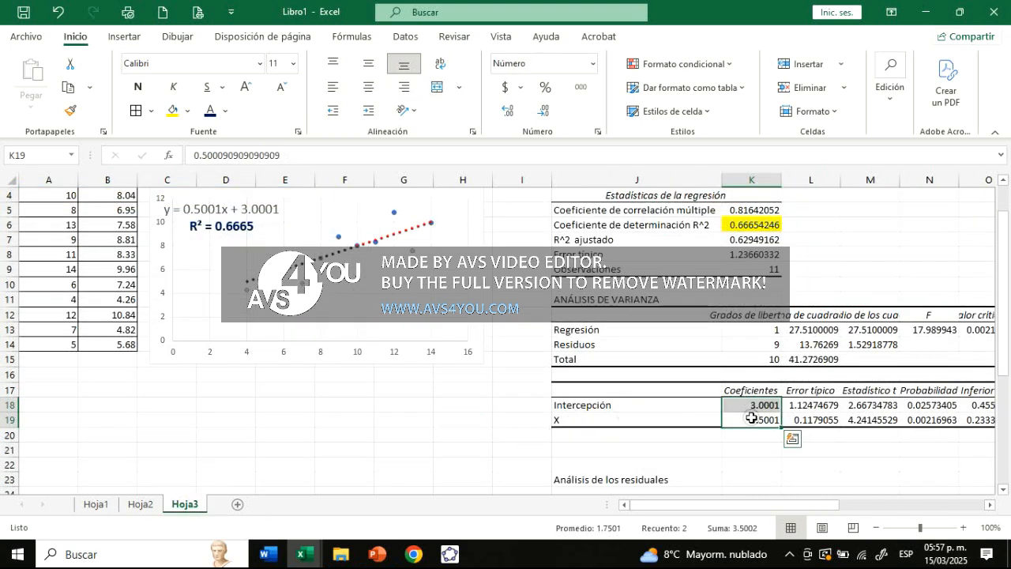
{"action": "left_click", "coordinate": [171, 115]}
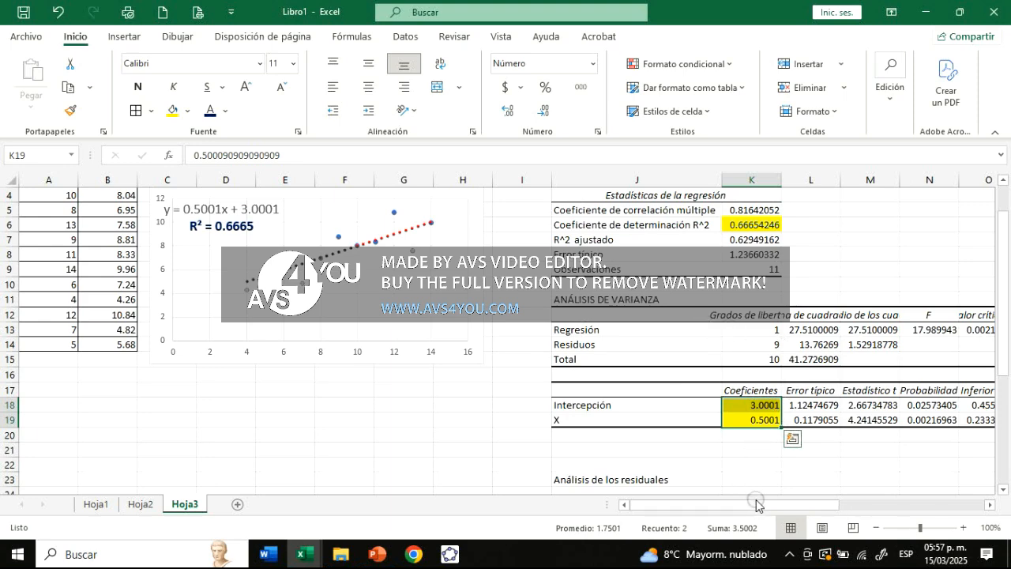
Fill the Probabilidad values in N18:N19 and the F statistic in N13 with orange, and check the critical value of F
{"action": "left_click_drag", "start_coordinate": [756, 504], "coordinate": [784, 505]}
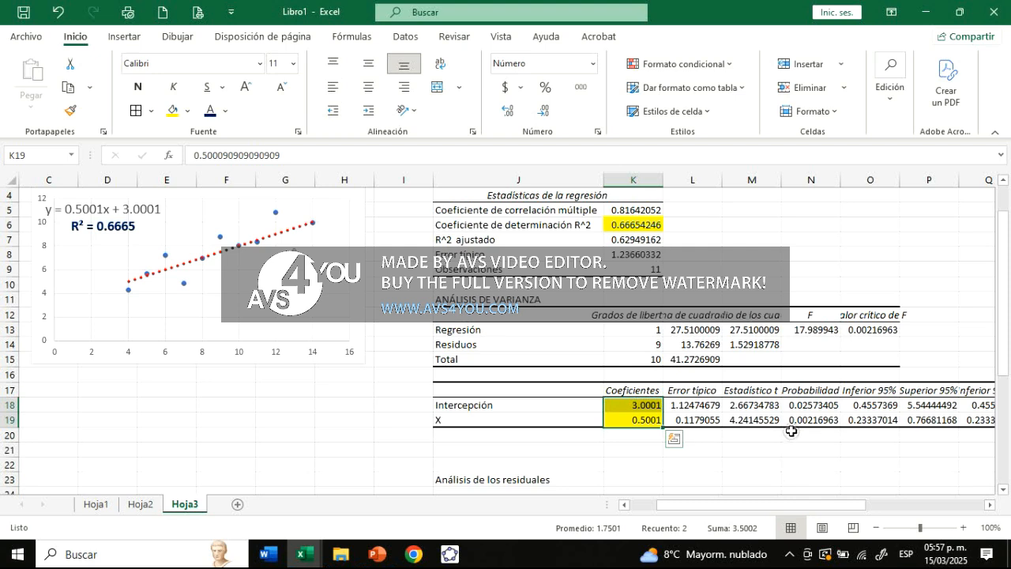
{"action": "left_click", "coordinate": [806, 406]}
{"action": "left_click_drag", "start_coordinate": [806, 406], "coordinate": [806, 420]}
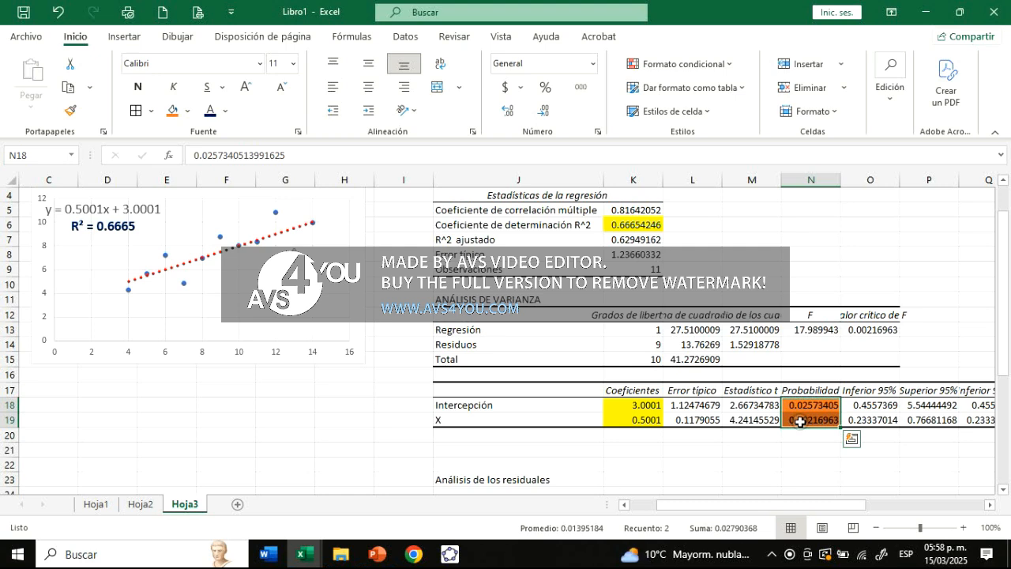
{"action": "left_click", "coordinate": [804, 330]}
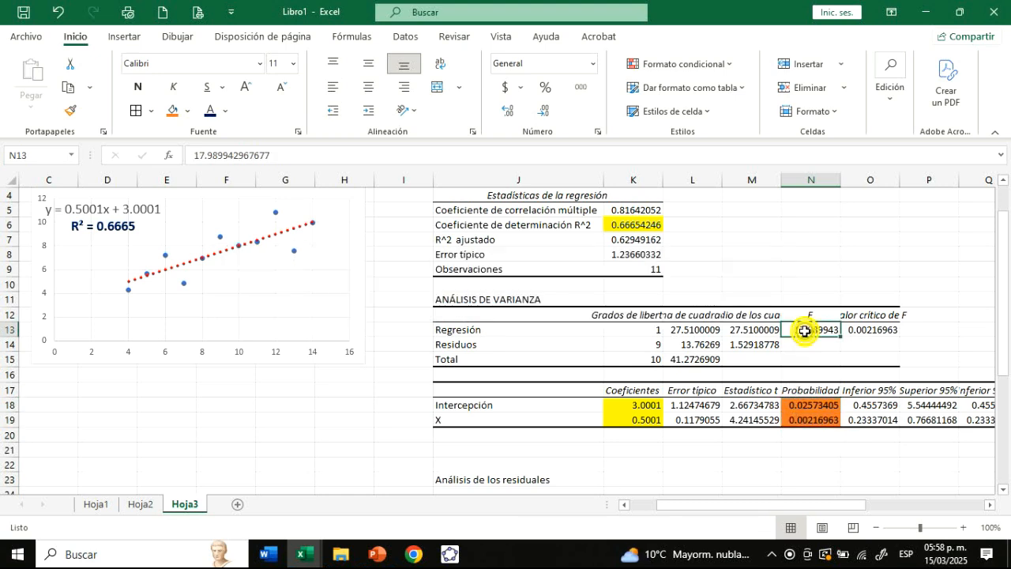
{"action": "left_click", "coordinate": [171, 111]}
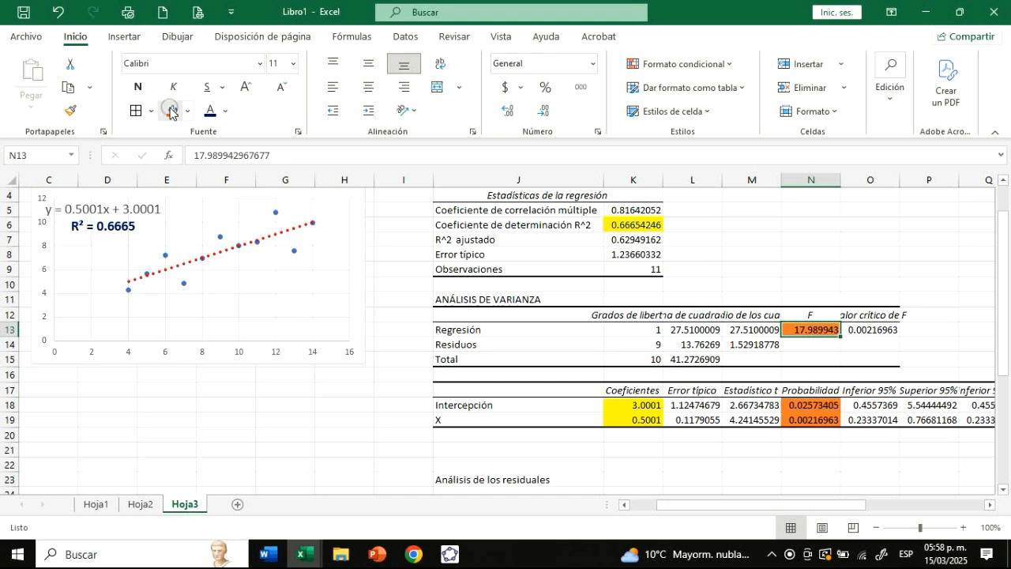
{"action": "left_click", "coordinate": [869, 328]}
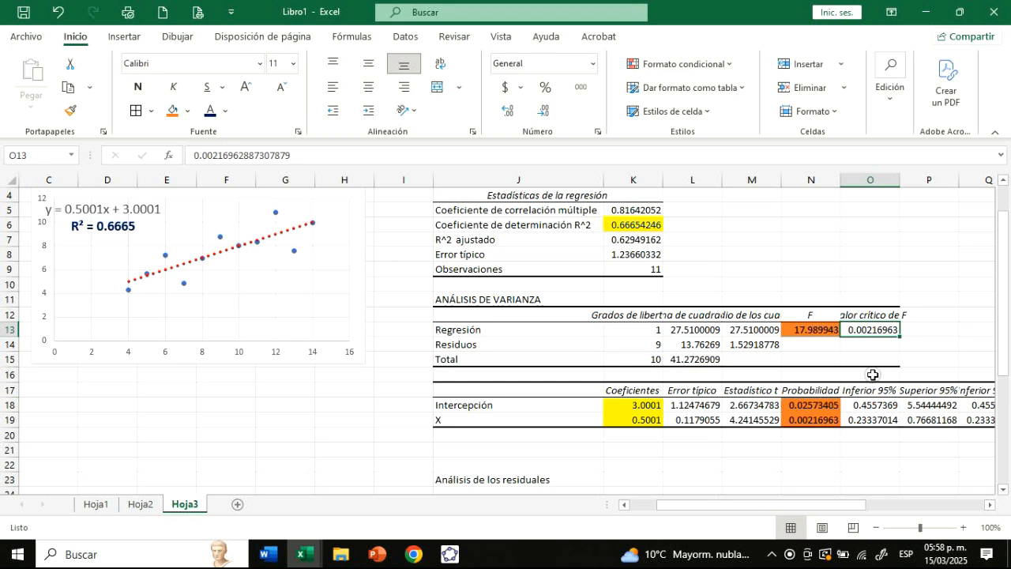
Enlarge the X Curva de regresión ajustada chart vertically so it extends down to about row 16
{"action": "left_click", "coordinate": [989, 505]}
{"action": "left_click", "coordinate": [989, 505]}
{"action": "left_click", "coordinate": [989, 505]}
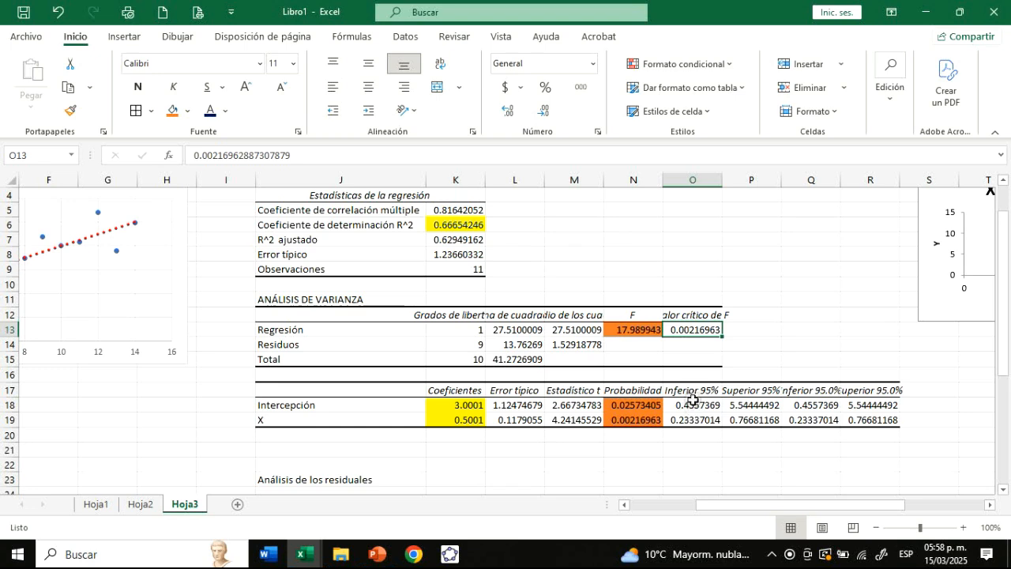
{"action": "left_click", "coordinate": [989, 504]}
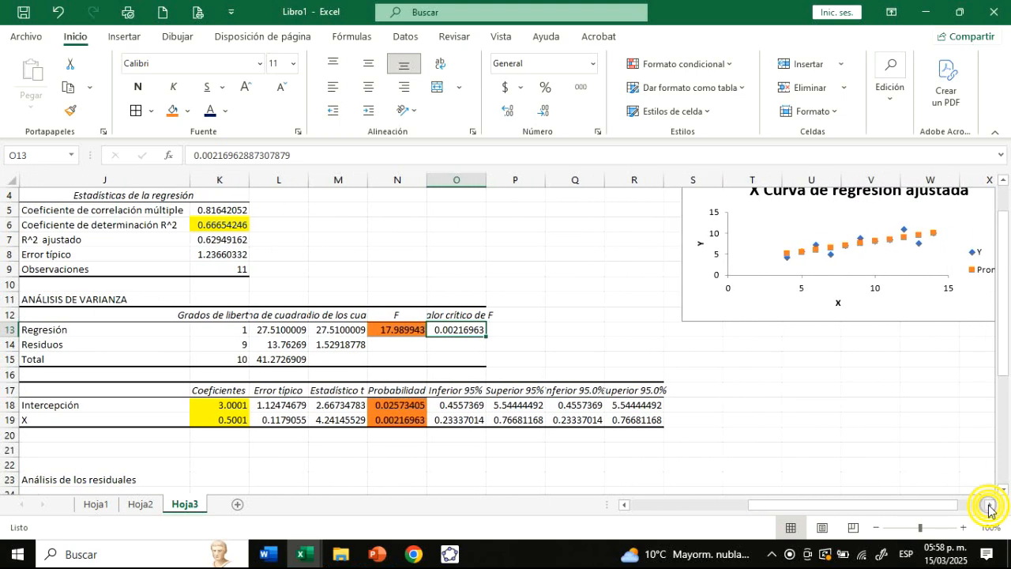
{"action": "left_click", "coordinate": [989, 505]}
{"action": "left_click_drag", "start_coordinate": [1003, 348], "coordinate": [1005, 343]}
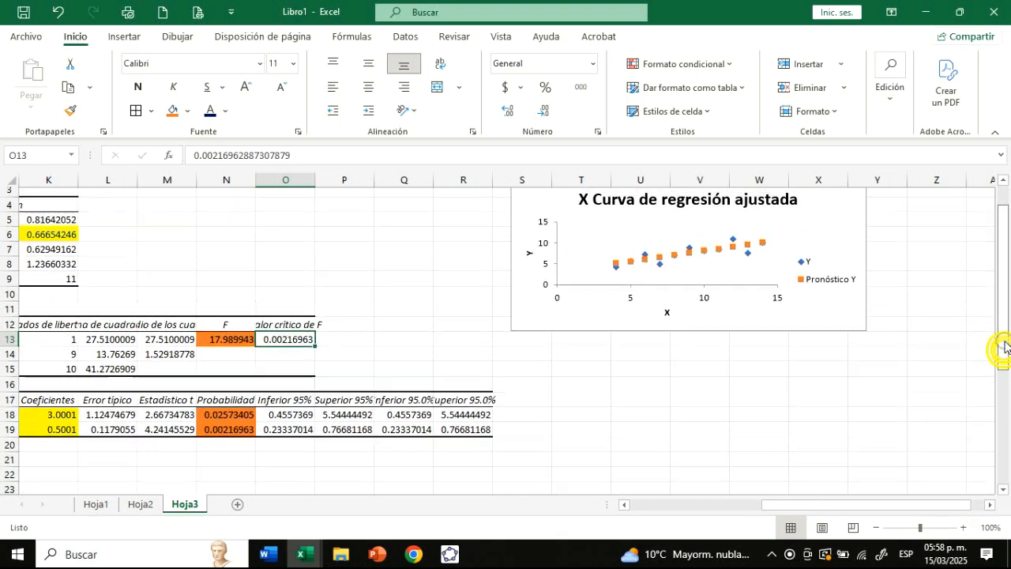
{"action": "scroll", "coordinate": [1005, 348], "scroll_direction": "up", "scroll_amount": 1}
{"action": "left_click", "coordinate": [750, 355]}
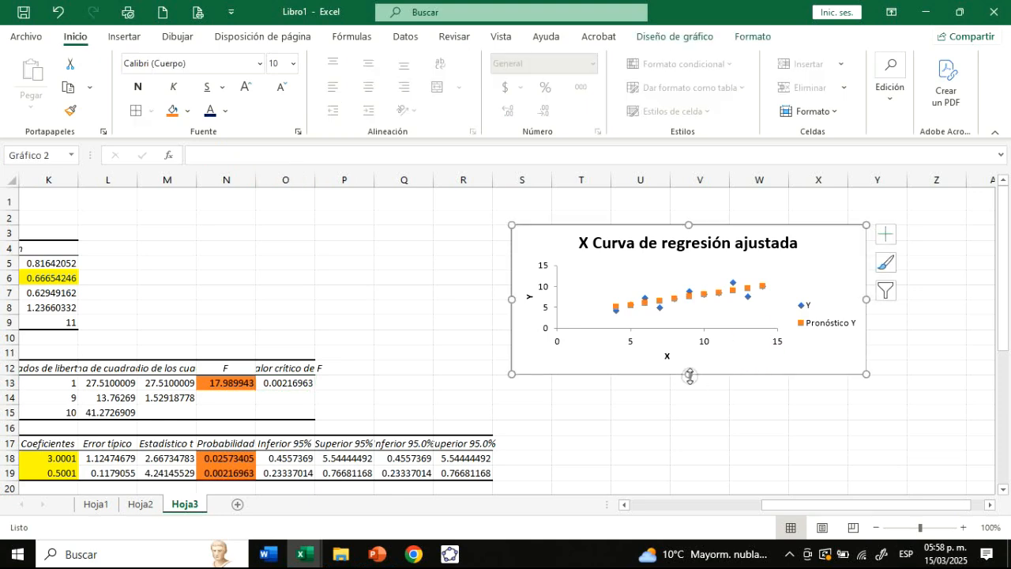
{"action": "left_click_drag", "start_coordinate": [690, 377], "coordinate": [698, 438]}
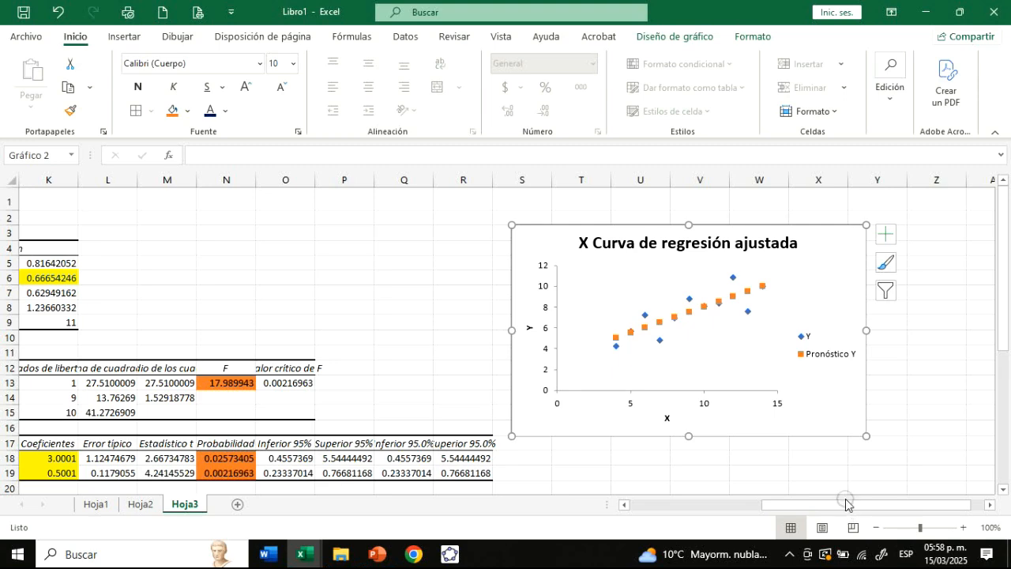
{"action": "left_click_drag", "start_coordinate": [844, 504], "coordinate": [689, 526]}
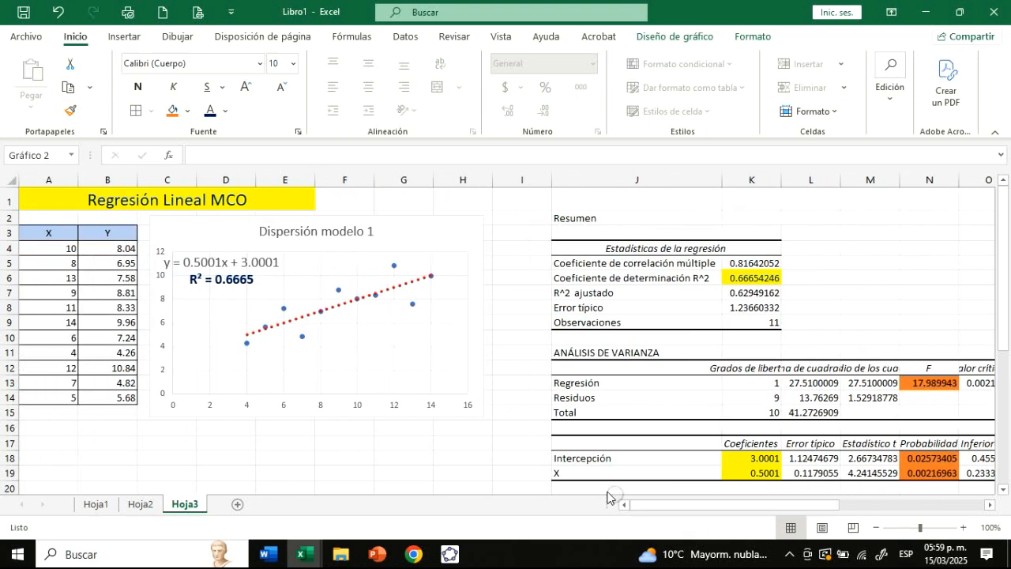